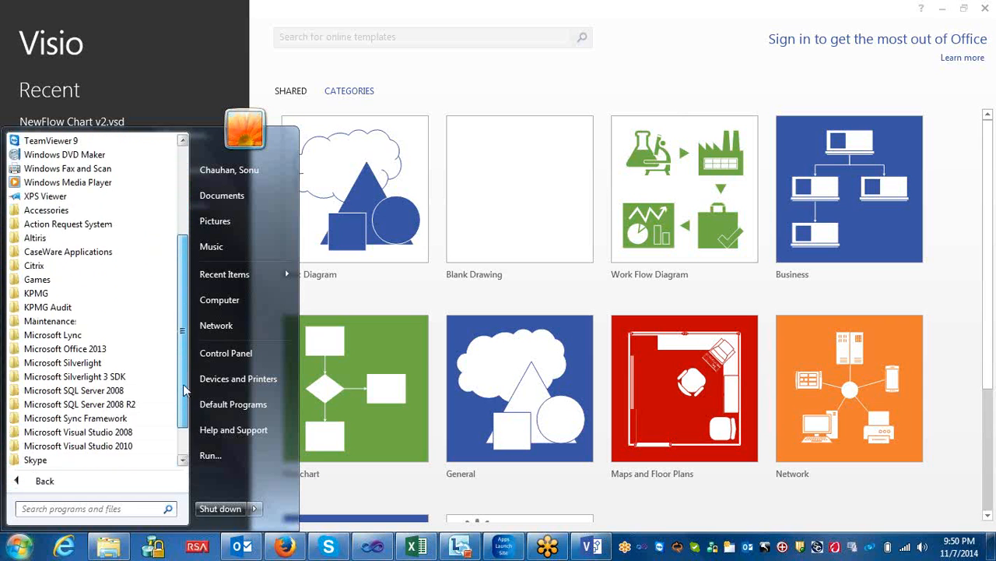
Locate Visio 2013 among the installed Microsoft Office 2013 programs, and return to the template gallery.
left_click(94, 321)
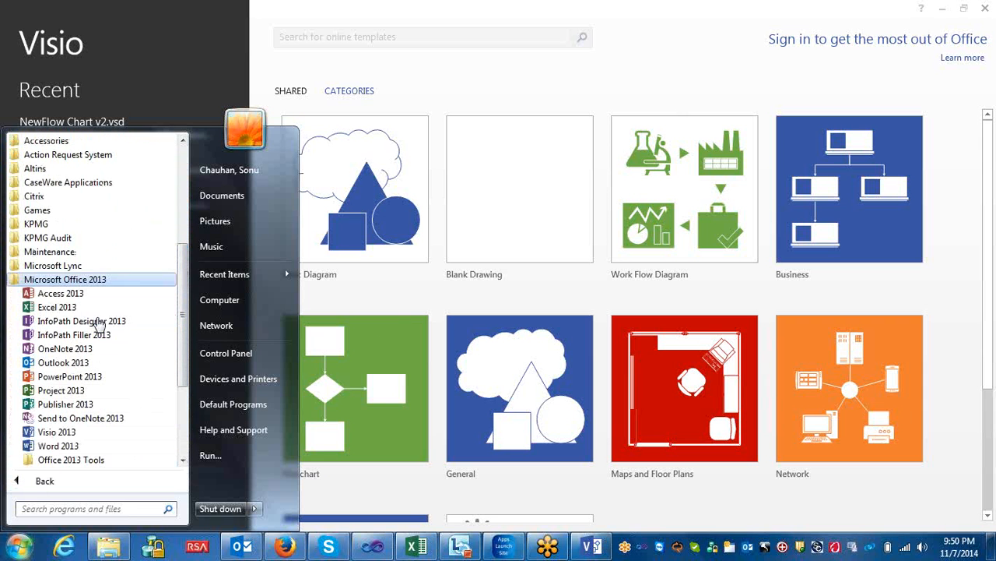
left_click_drag(185, 290, 184, 318)
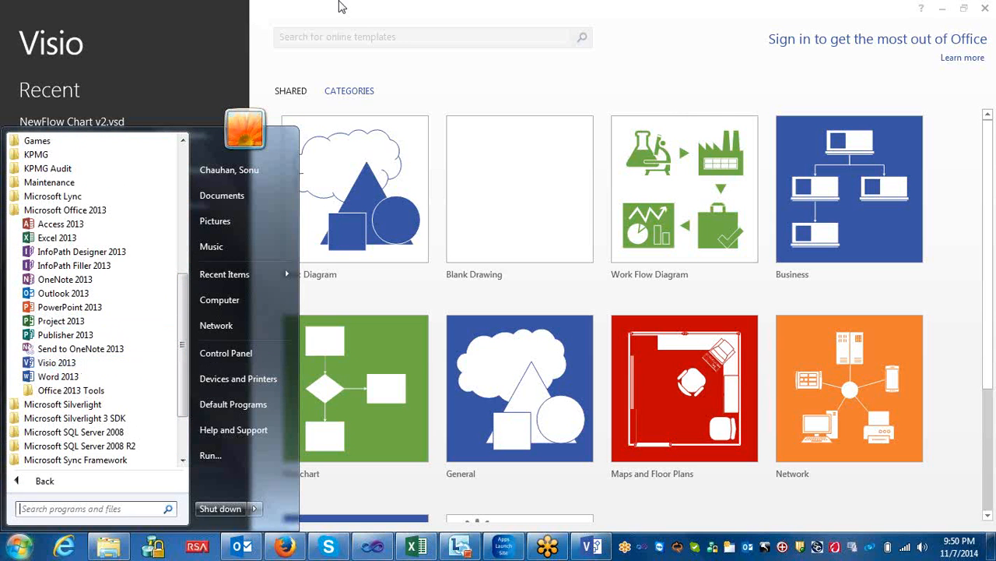
left_click(403, 78)
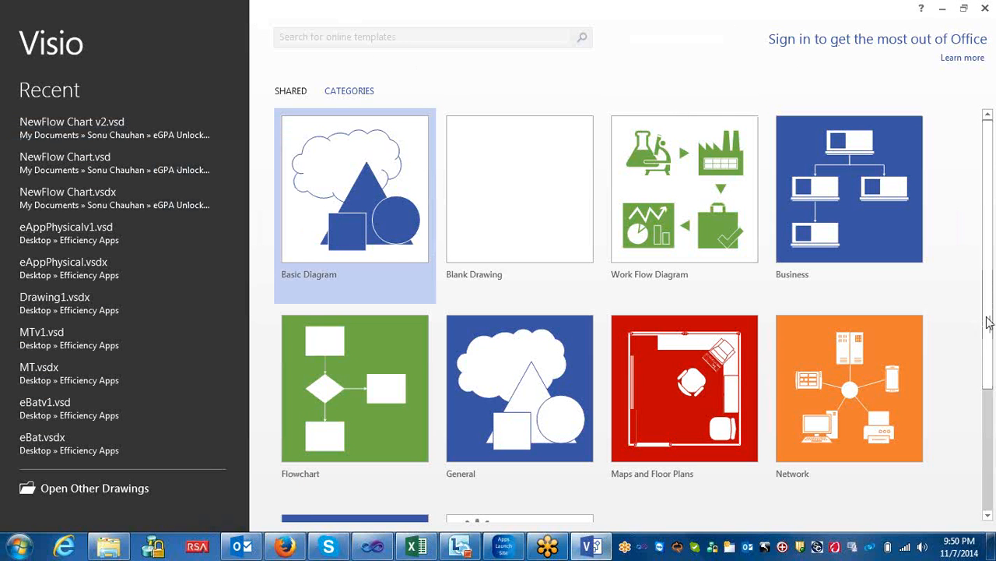
Look through the available template categories, including the diagram templates in the Flowchart category.
left_click_drag(983, 344, 995, 442)
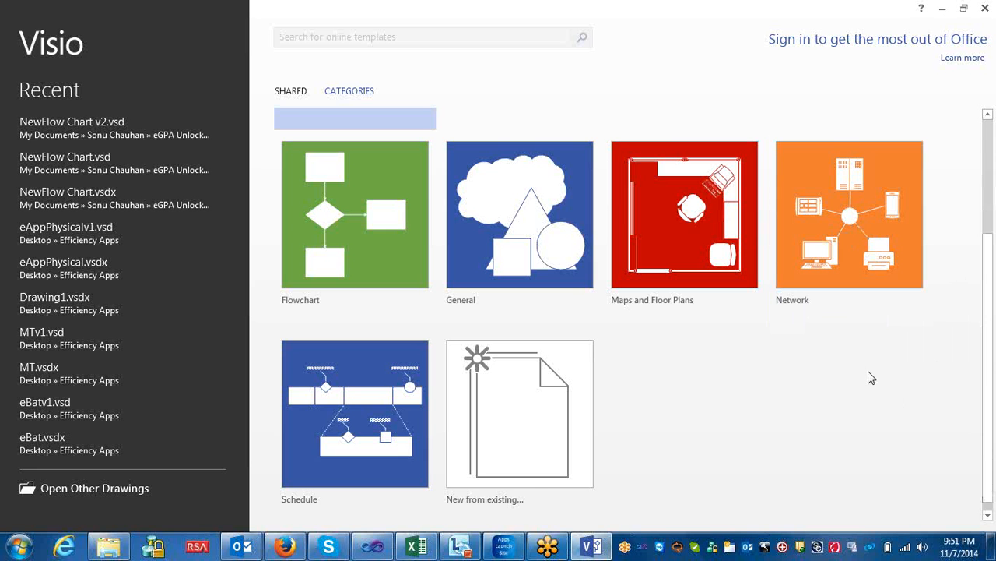
left_click(991, 395)
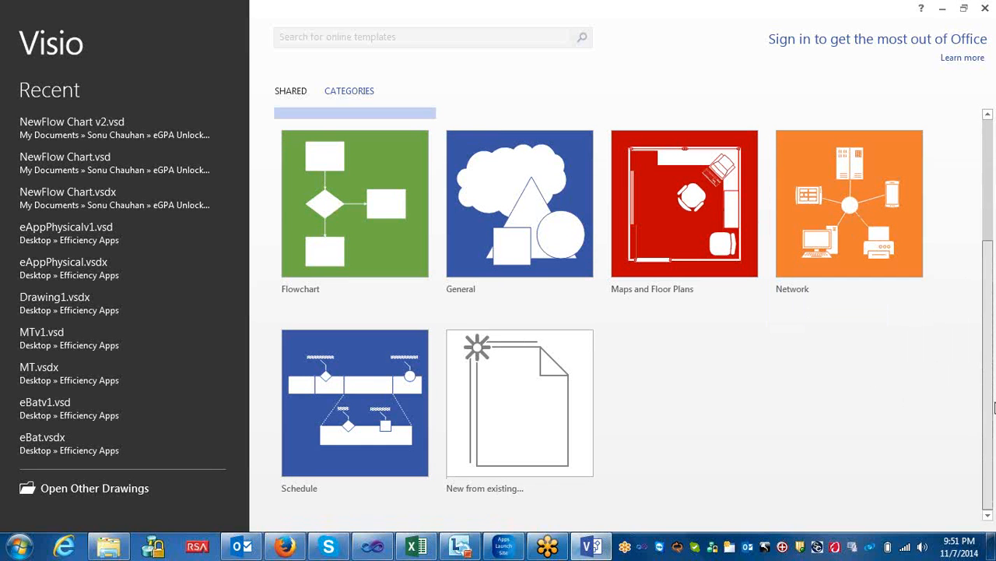
left_click_drag(991, 395, 983, 217)
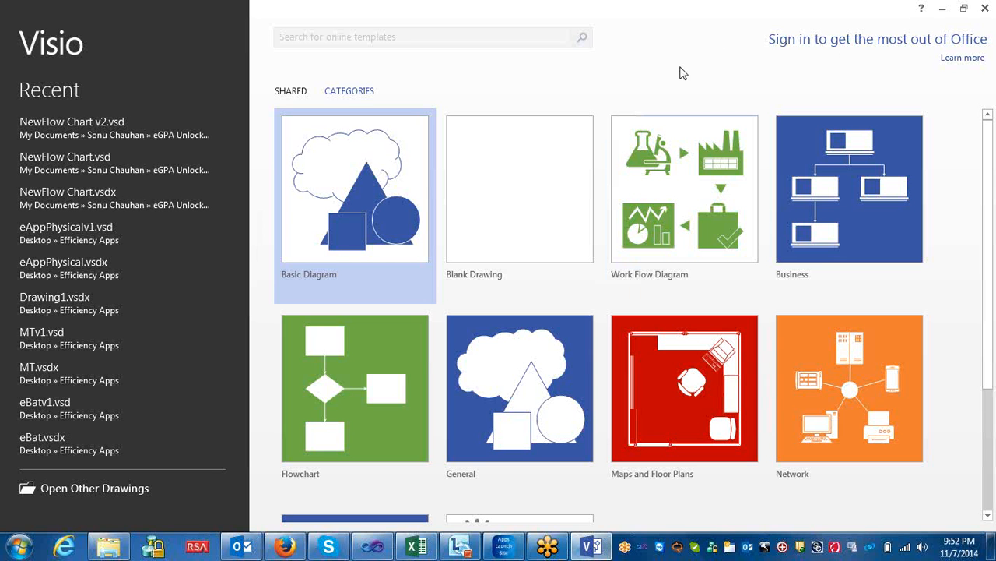
left_click(353, 402)
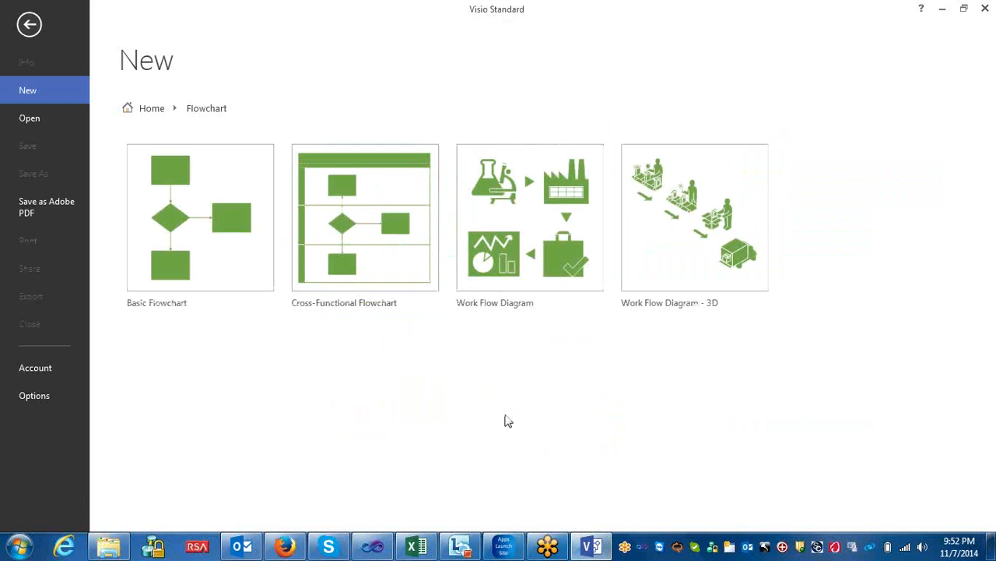
left_click(147, 111)
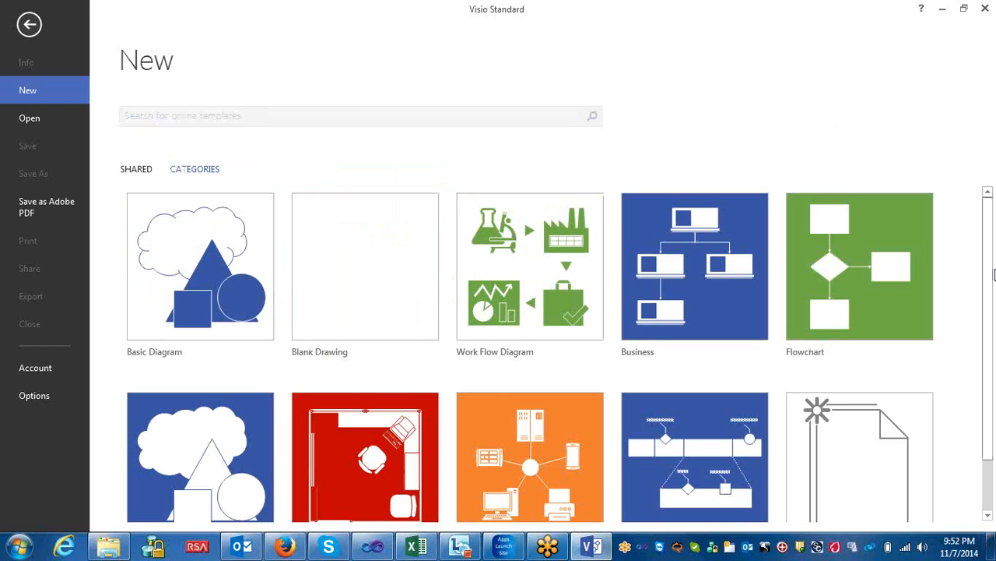
scroll(985, 275, "down", 1)
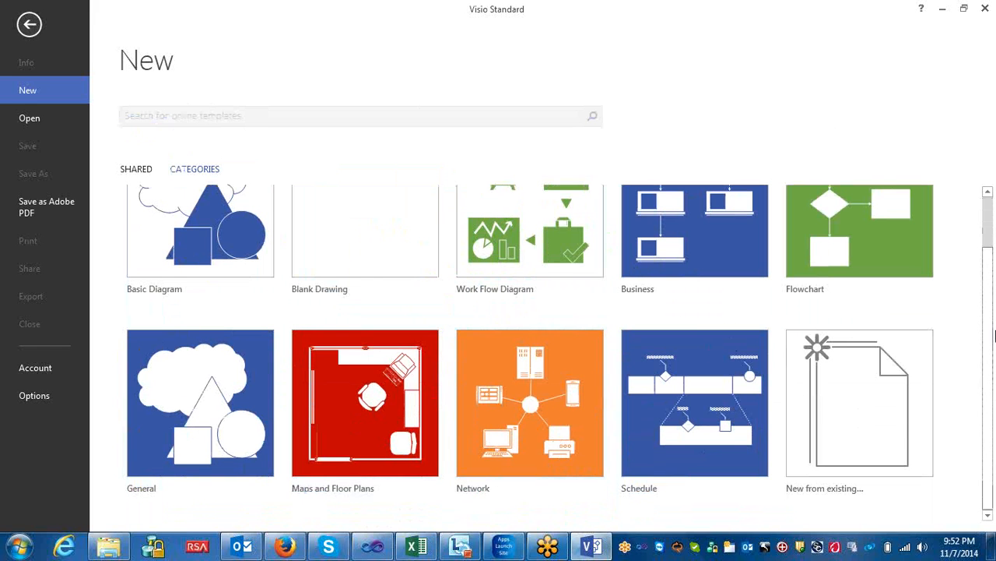
scroll(992, 250, "up", 1)
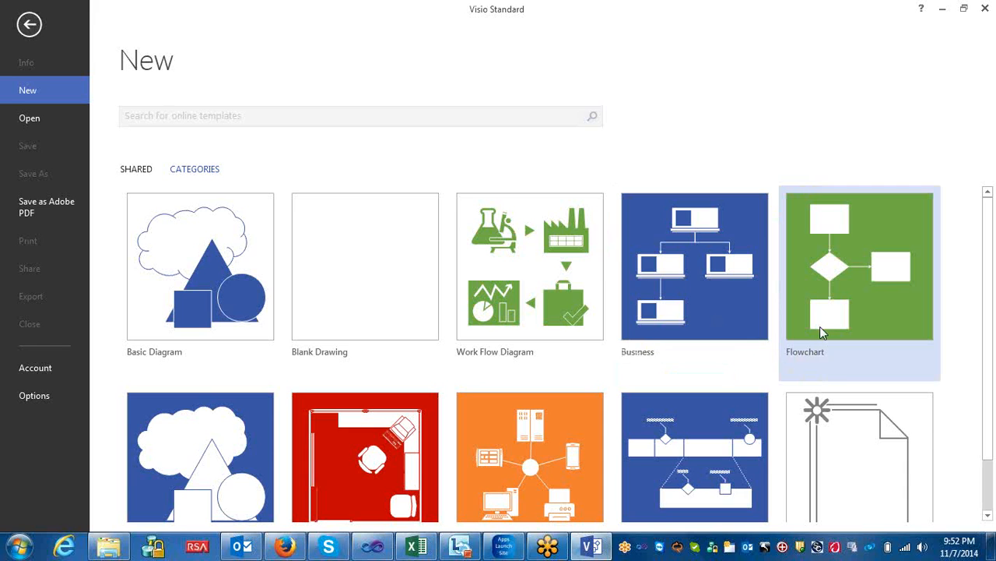
Create a Basic Flowchart drawing in US Units and place a Process shape in the upper-left area of the page.
left_click(806, 352)
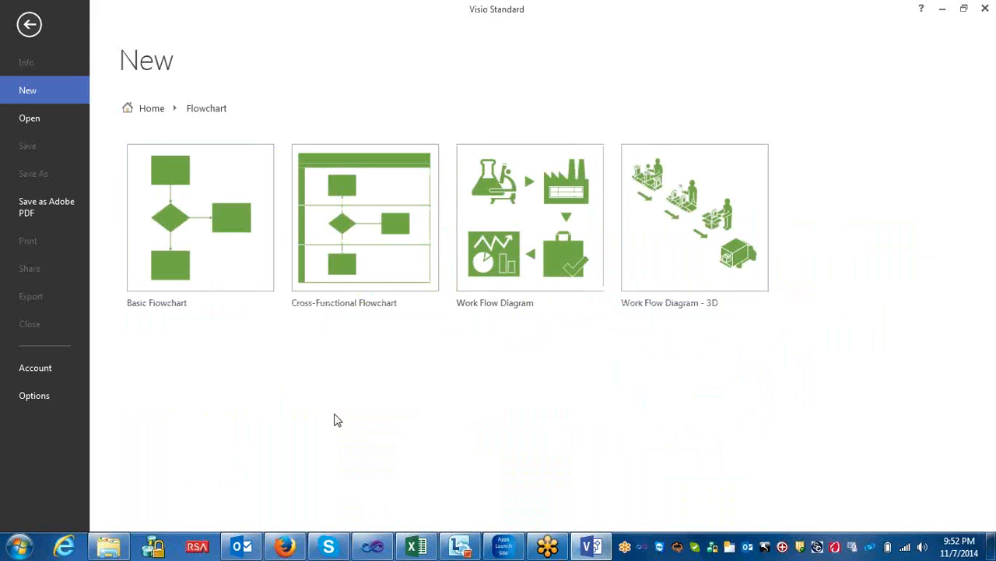
left_click(177, 244)
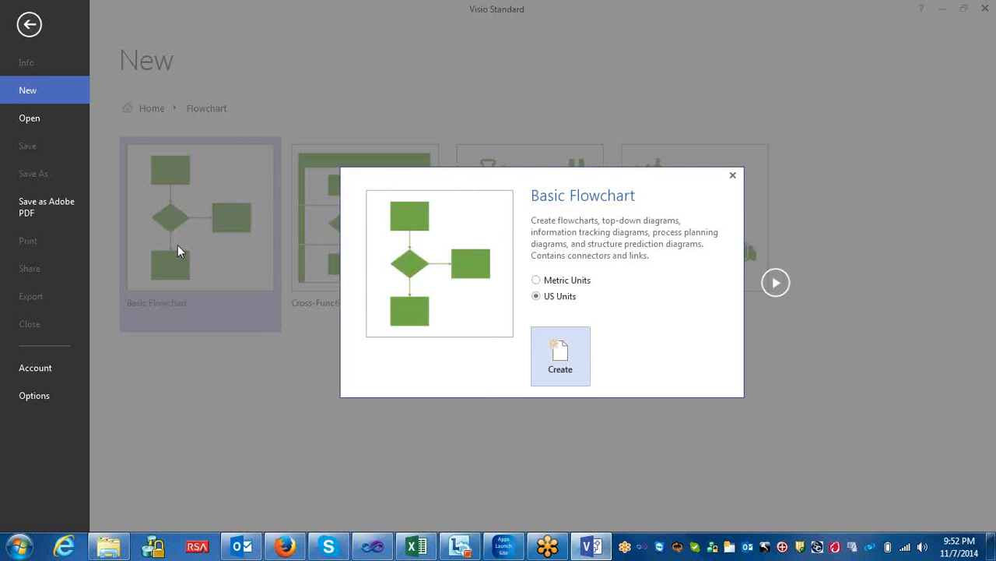
left_click(558, 354)
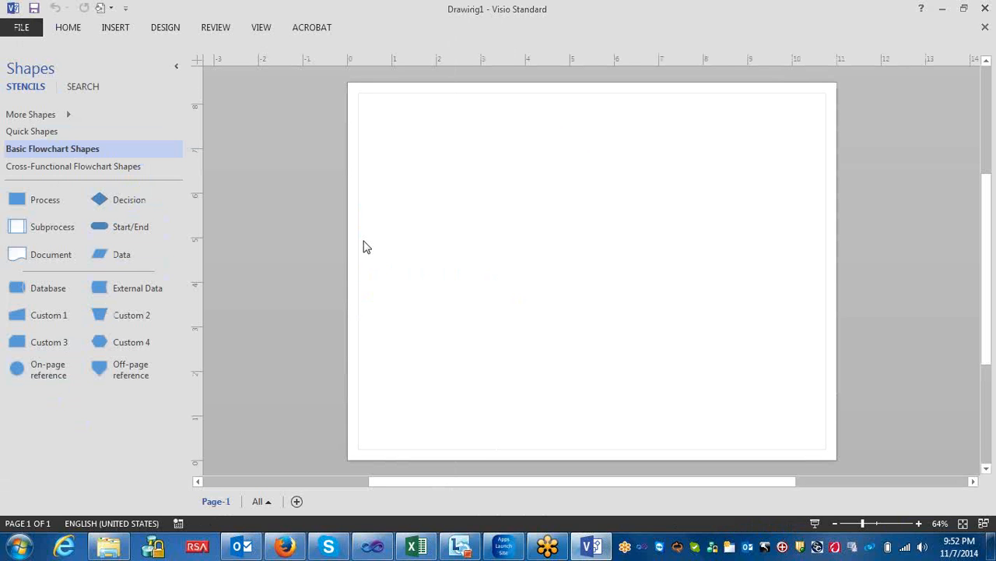
left_click_drag(24, 199, 418, 151)
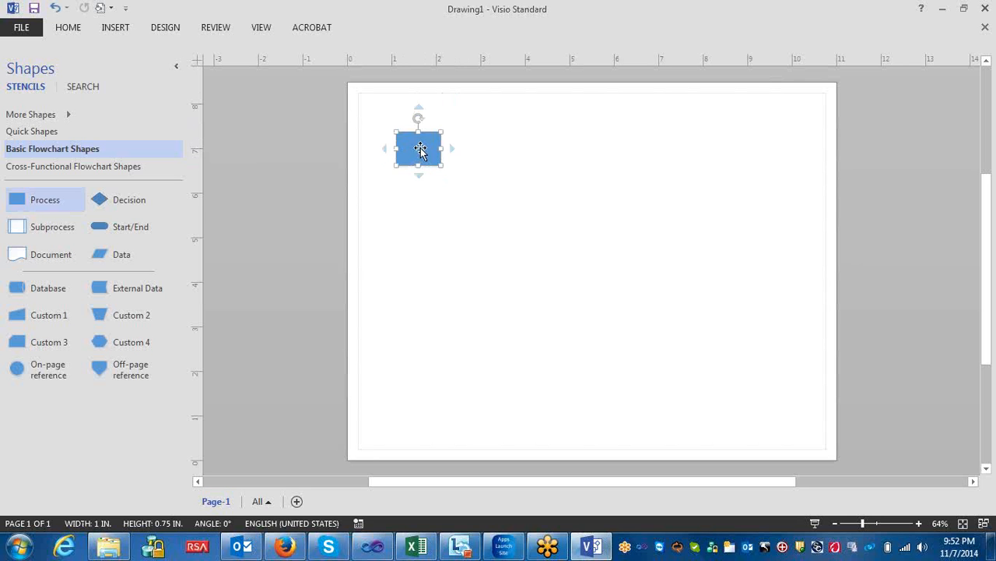
left_click_drag(418, 151, 421, 172)
Rename the drawing page as "Order Management".
right_click(220, 506)
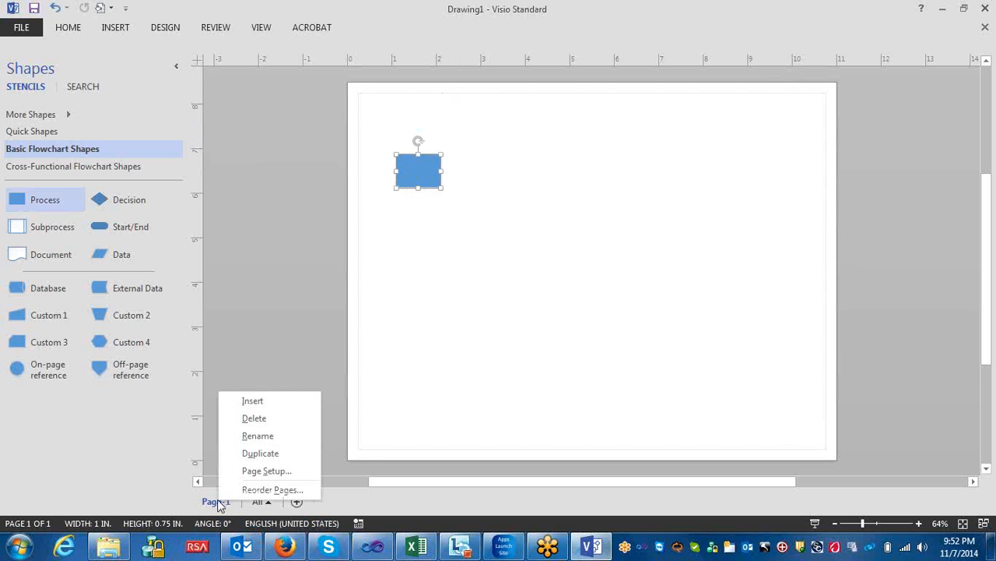
left_click(265, 437)
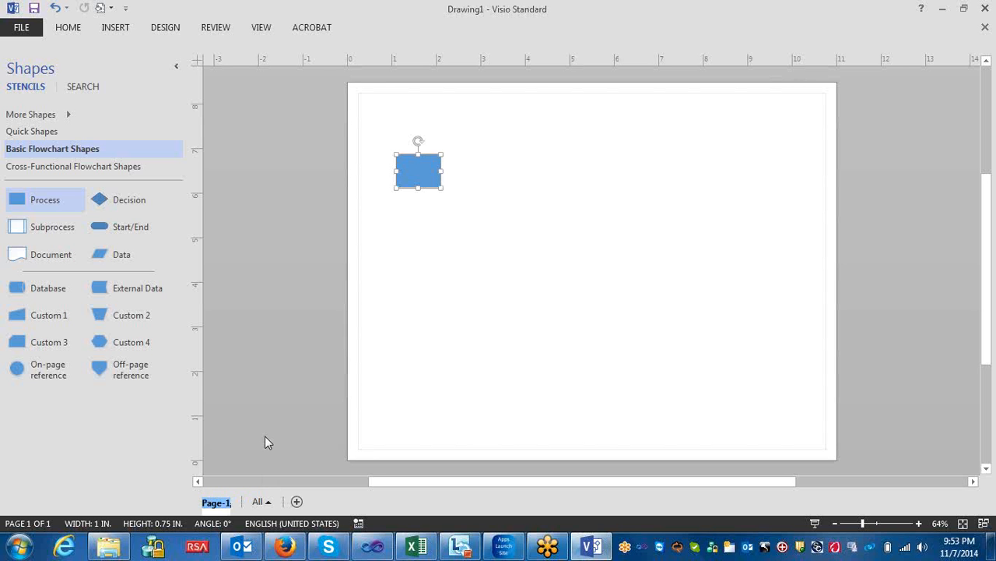
type("Or")
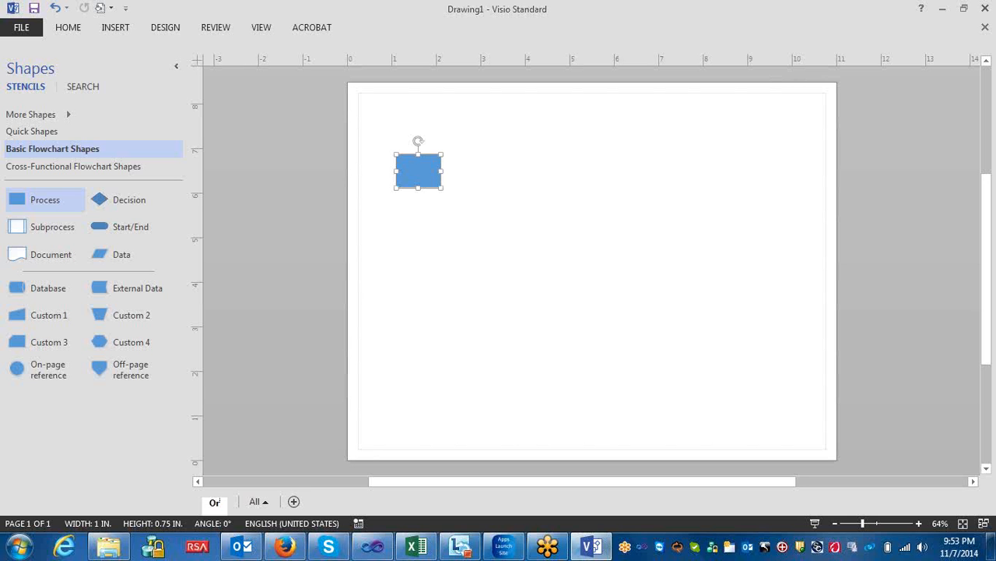
type("der M")
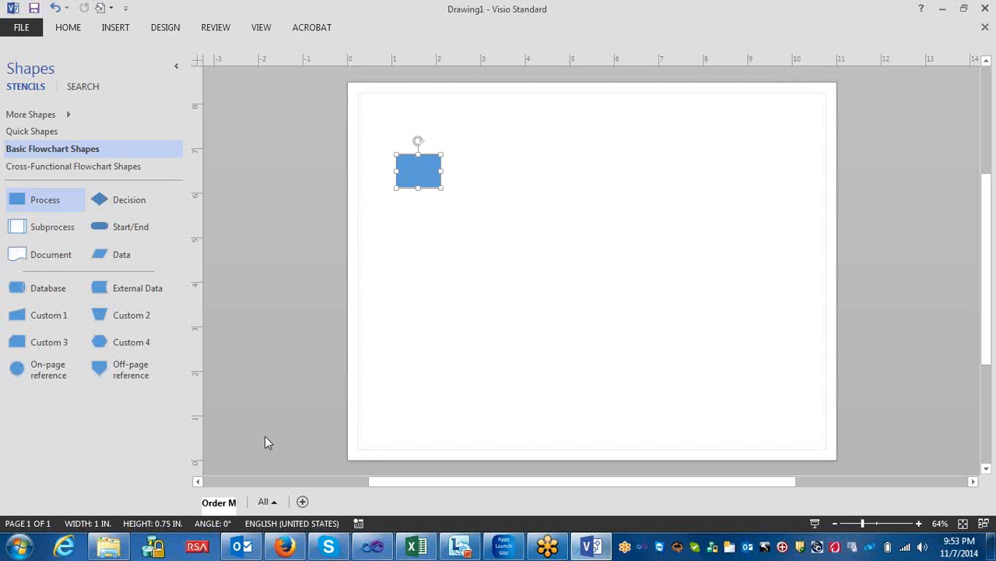
type("anagement")
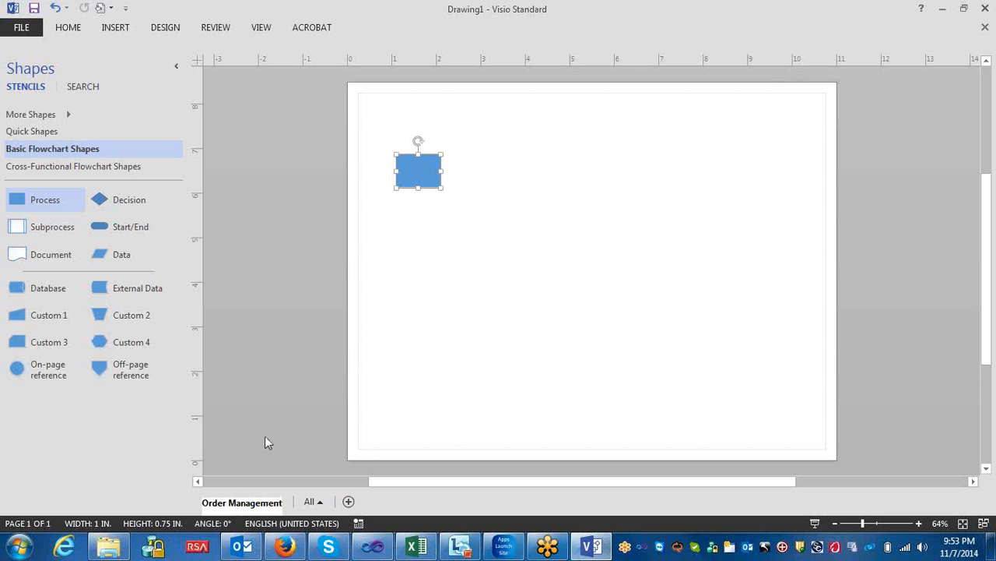
left_click(486, 299)
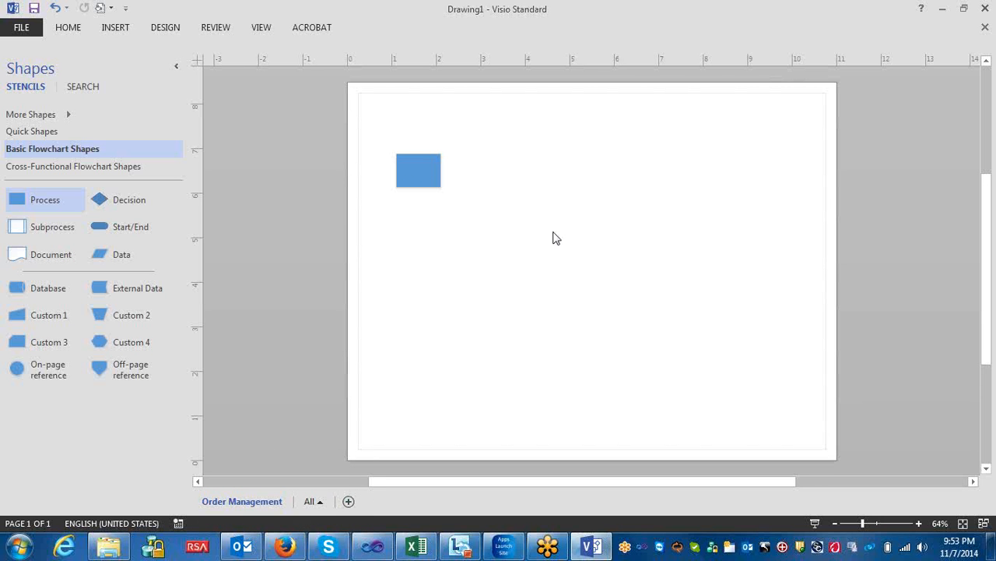
Label the Process shape "Customer Placing Order" and correct the misspelled word to "Customer".
mouse_move(425, 173)
left_click(418, 171)
double_click(419, 171)
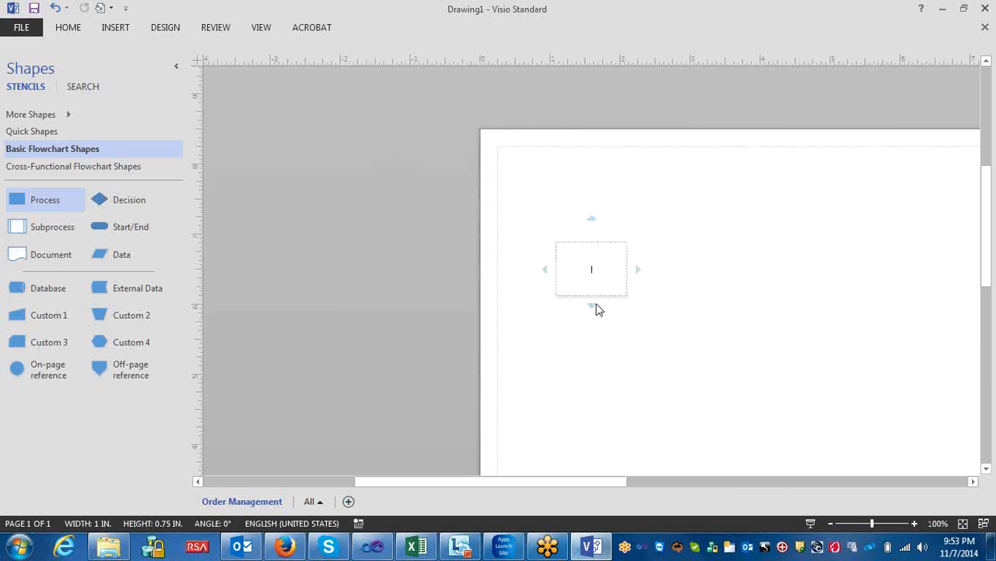
type("Customer P")
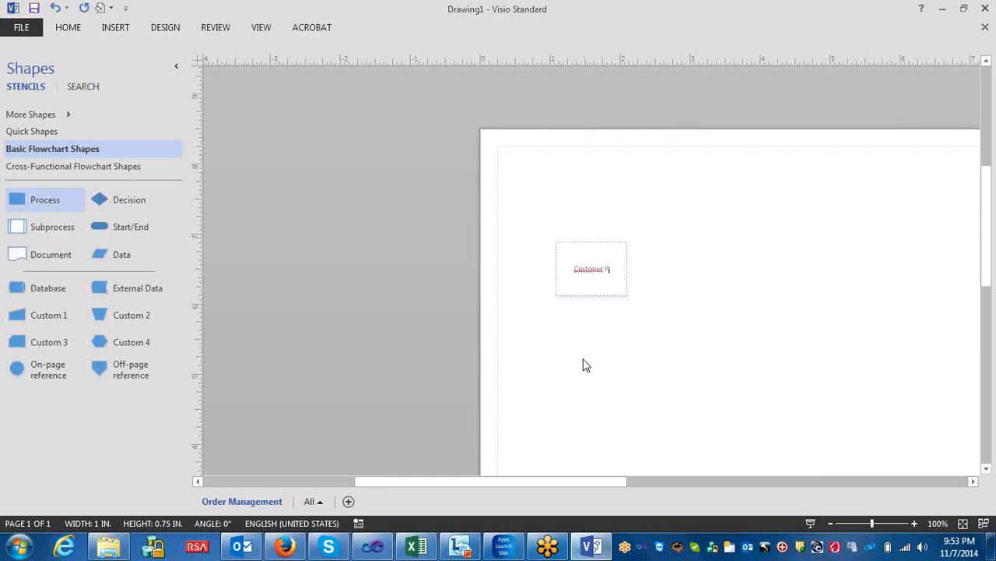
type("lacing Order")
right_click(583, 264)
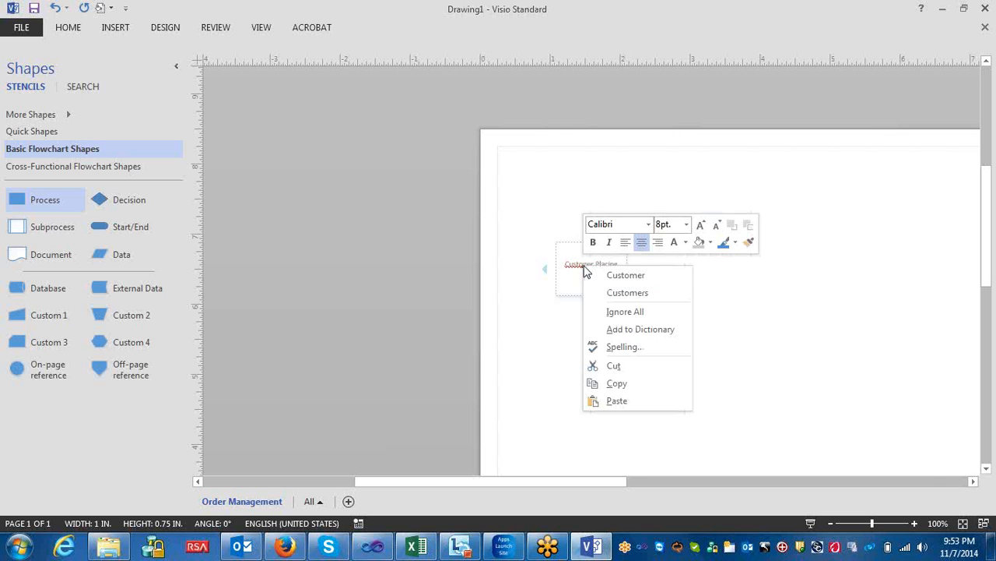
left_click(626, 275)
left_click(612, 329)
scroll(612, 331, "down", 2, "ctrl")
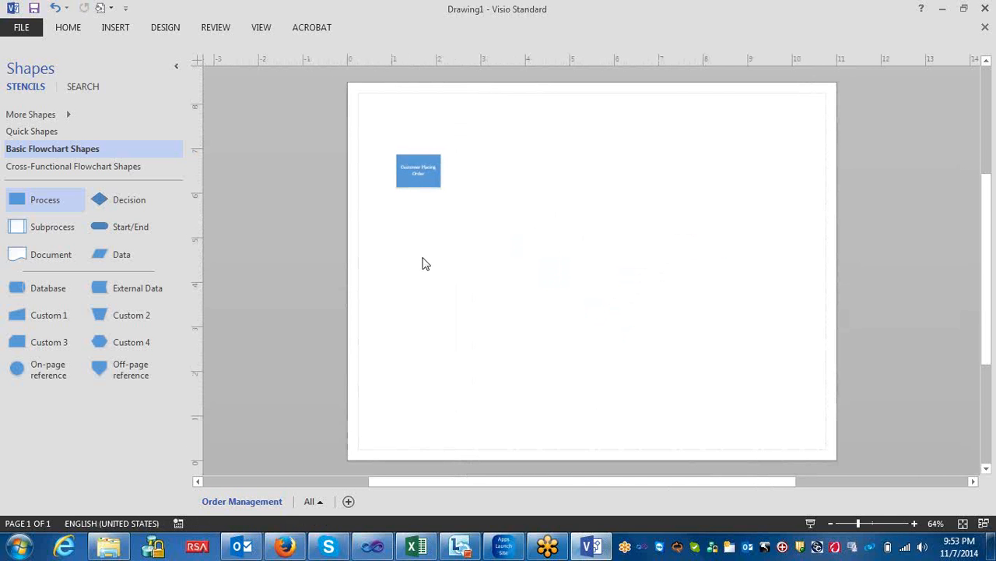
Place a Decision shape below the Customer Placing Order box, search shapes for "arrow", and link the two with a Cause 1 arrow.
left_click_drag(99, 198, 419, 249)
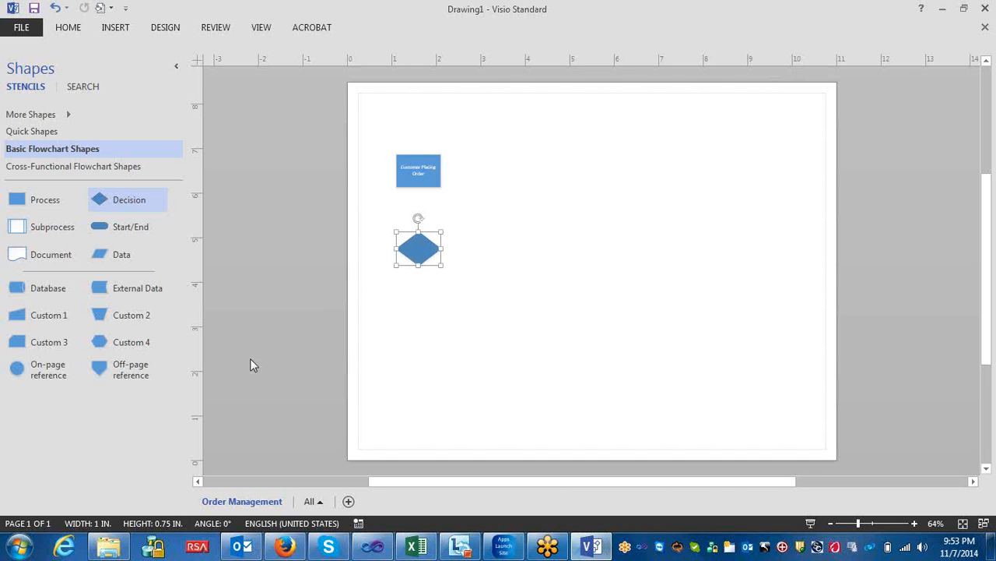
left_click(81, 87)
left_click(80, 111)
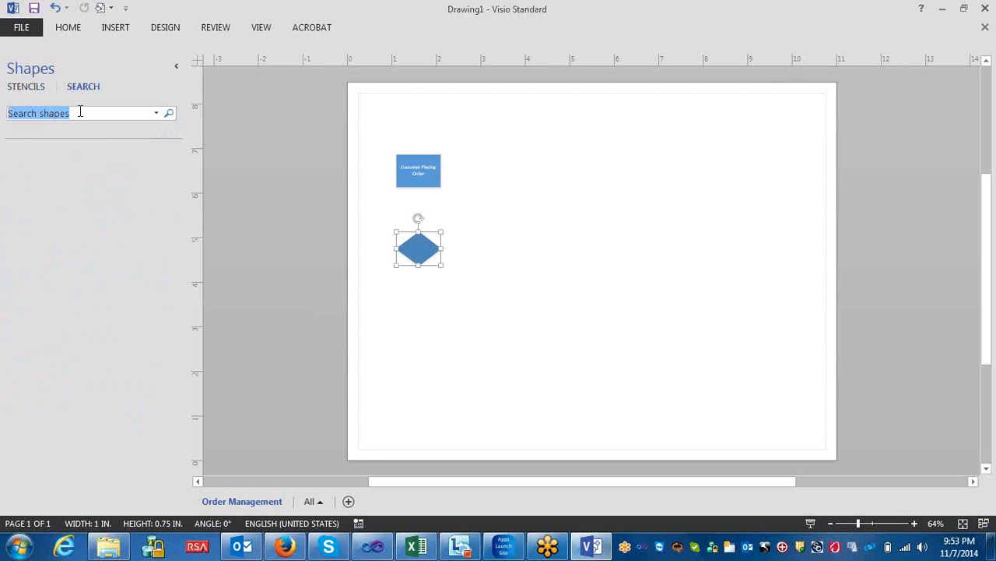
type("arr")
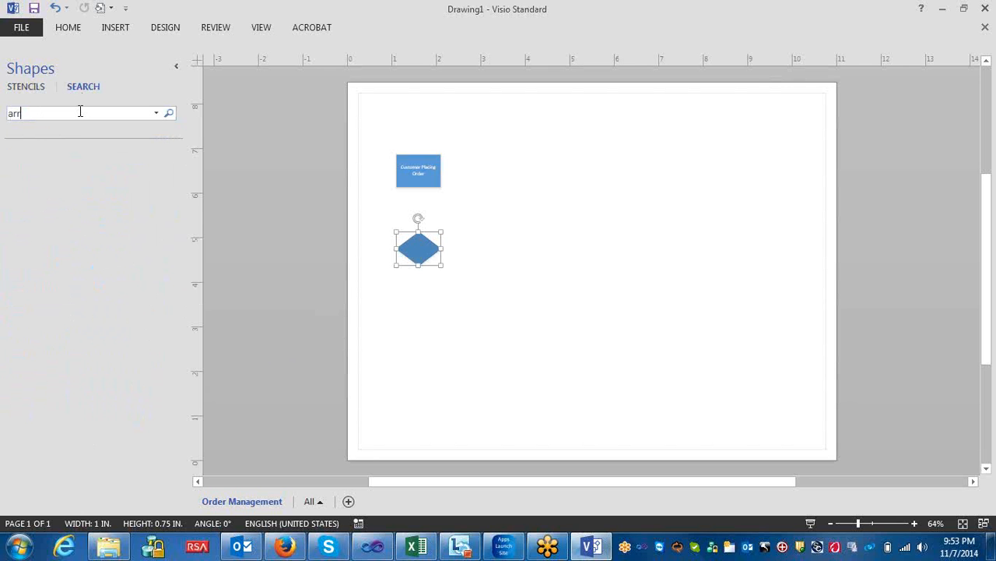
type("ow")
key("Return")
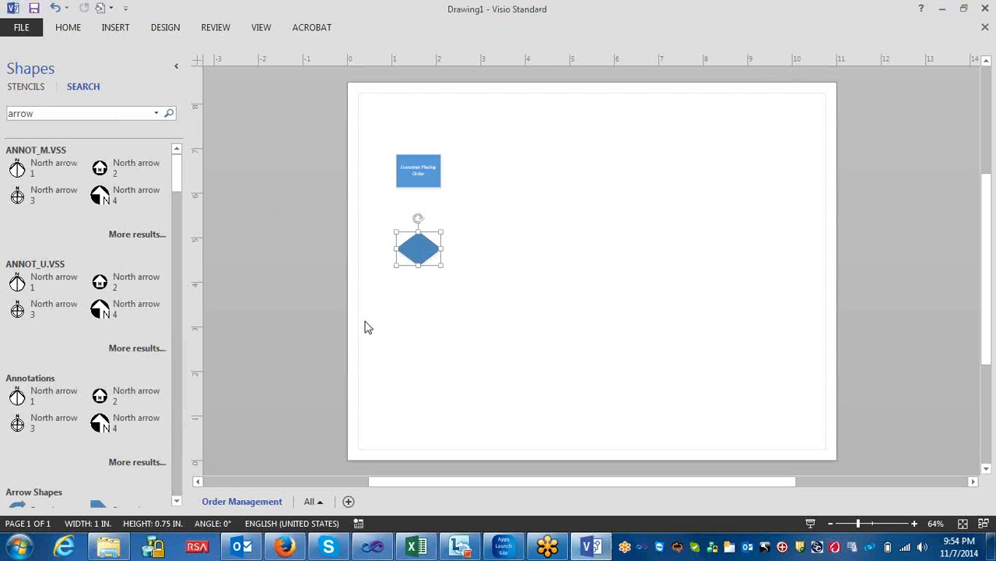
left_click_drag(179, 183, 180, 493)
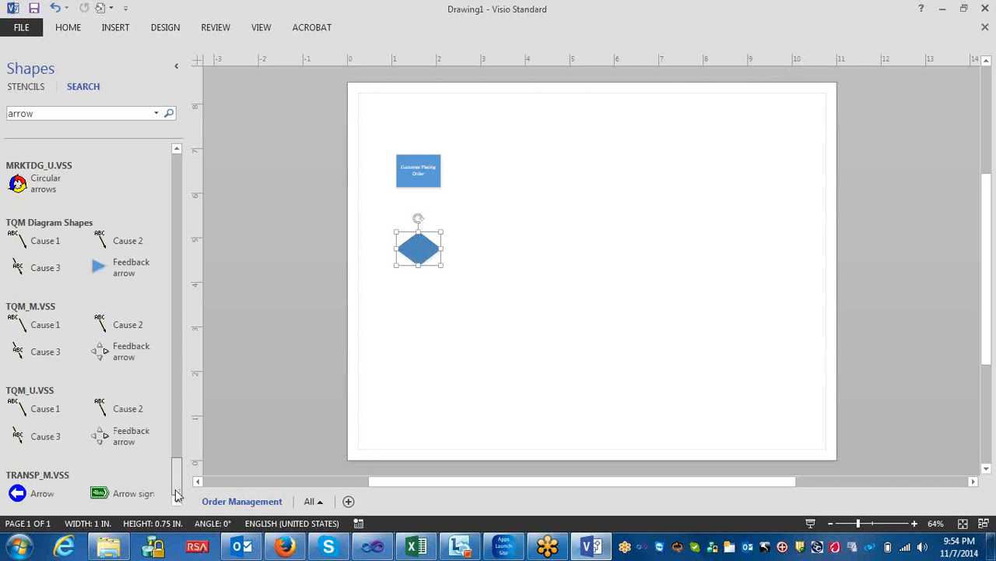
left_click_drag(28, 243, 419, 228)
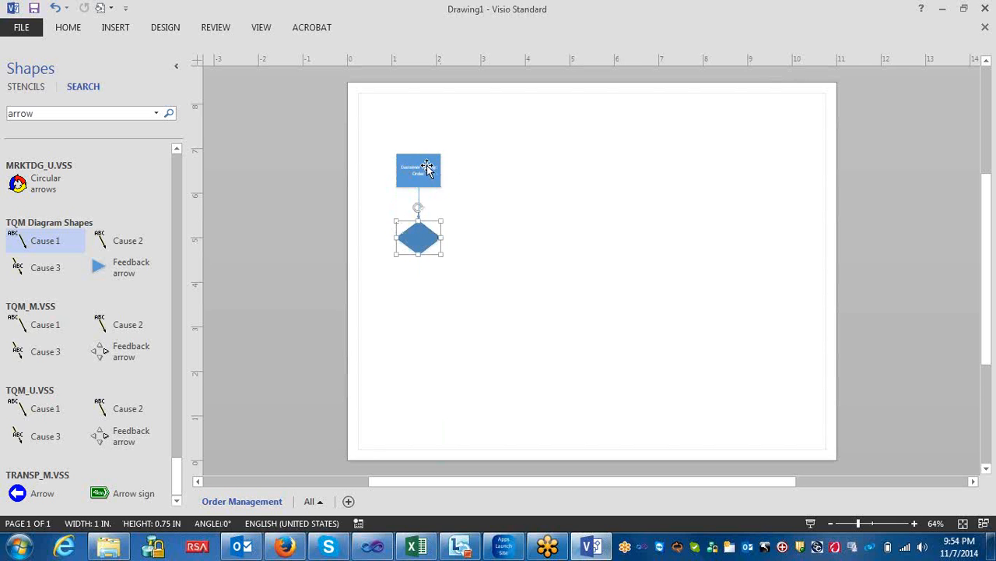
Add two Cause 1 arrows to the decision diamond, one leaving its right corner and one leaving its bottom corner.
left_click(915, 523)
left_click(915, 523)
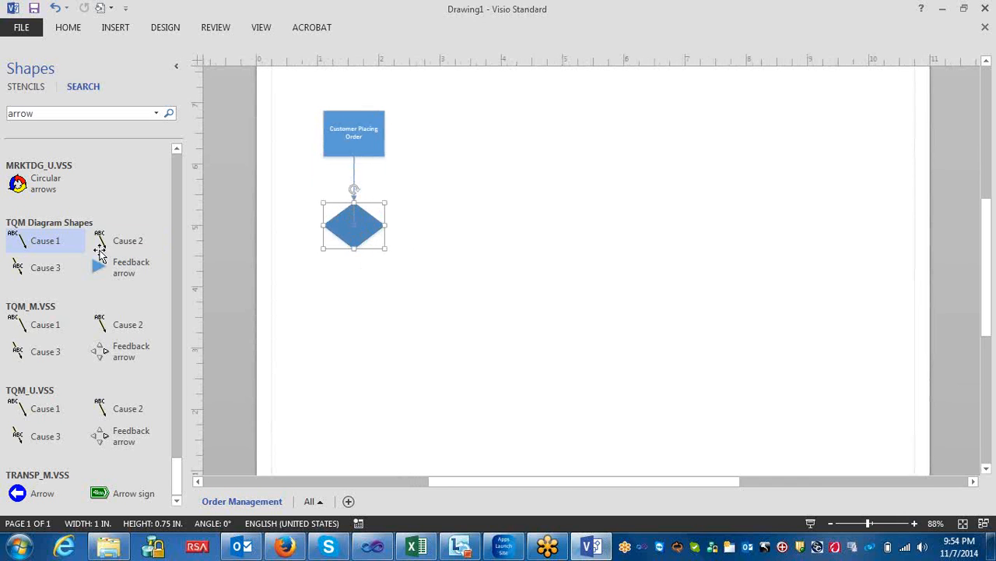
left_click_drag(41, 241, 422, 225)
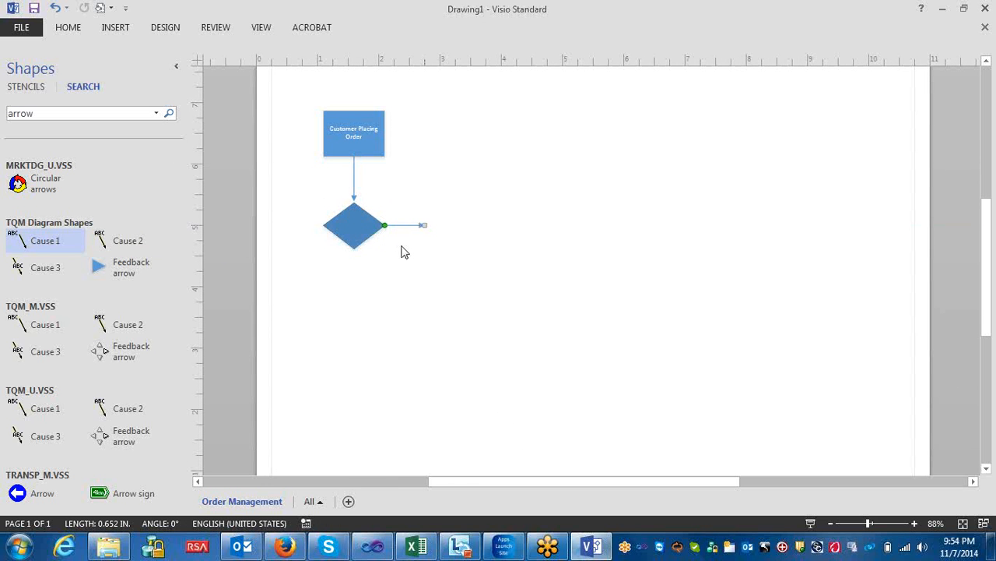
left_click_drag(44, 244, 355, 278)
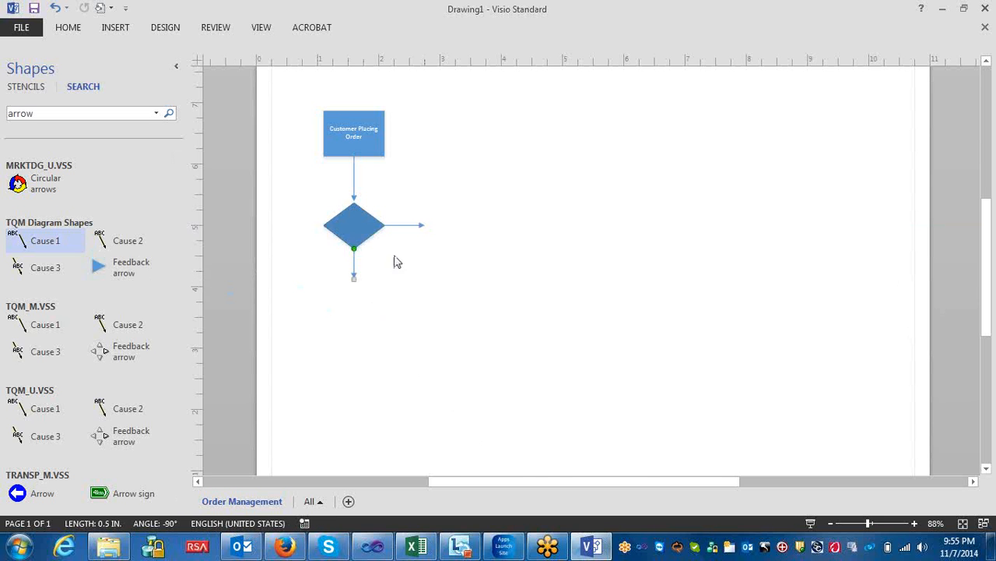
Enter "Order Placed ?" as the text of the decision's horizontal arrow, over the diamond.
left_click(397, 226)
double_click(397, 226)
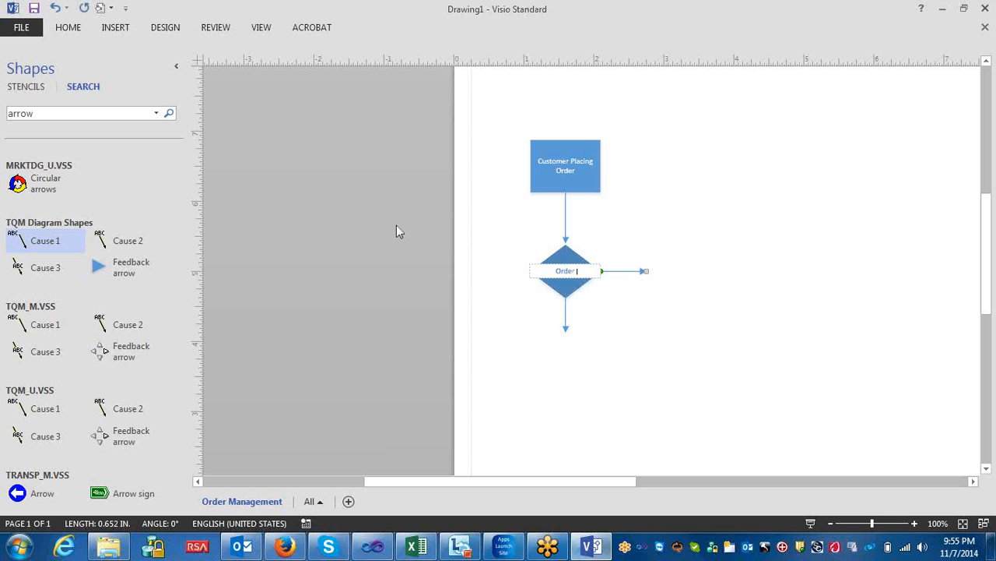
type("Order Placed ?")
left_click(588, 320)
scroll(556, 324, "down", 1, "ctrl")
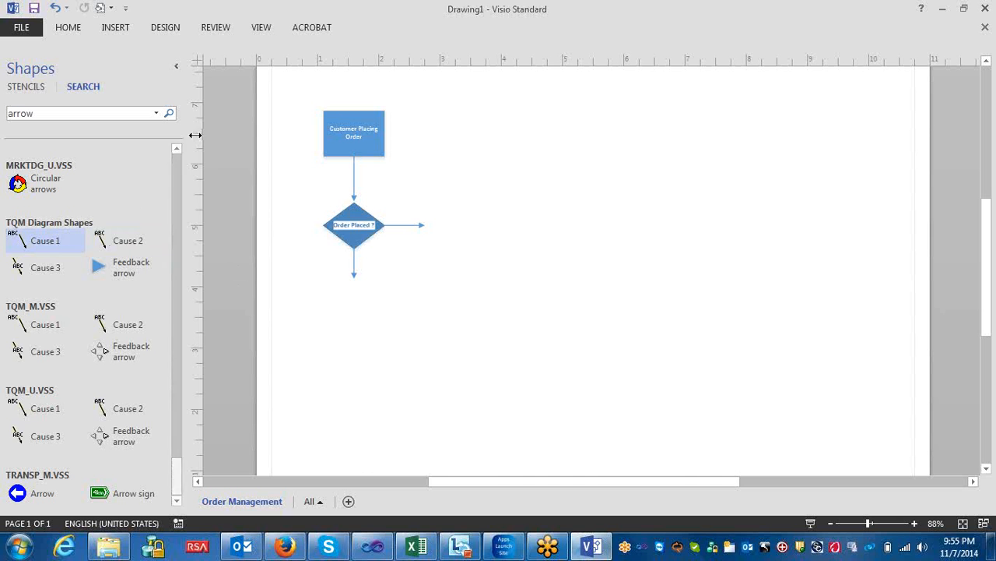
Place a Start/End shape above the Customer Placing Order box and link the two with a copy of the existing vertical arrow.
left_click(32, 90)
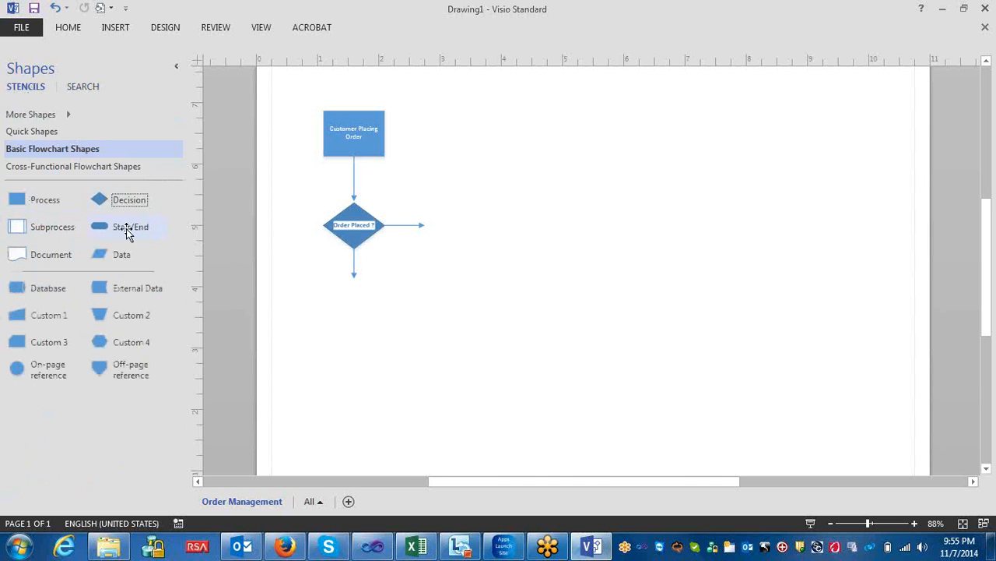
left_click_drag(129, 229, 354, 88)
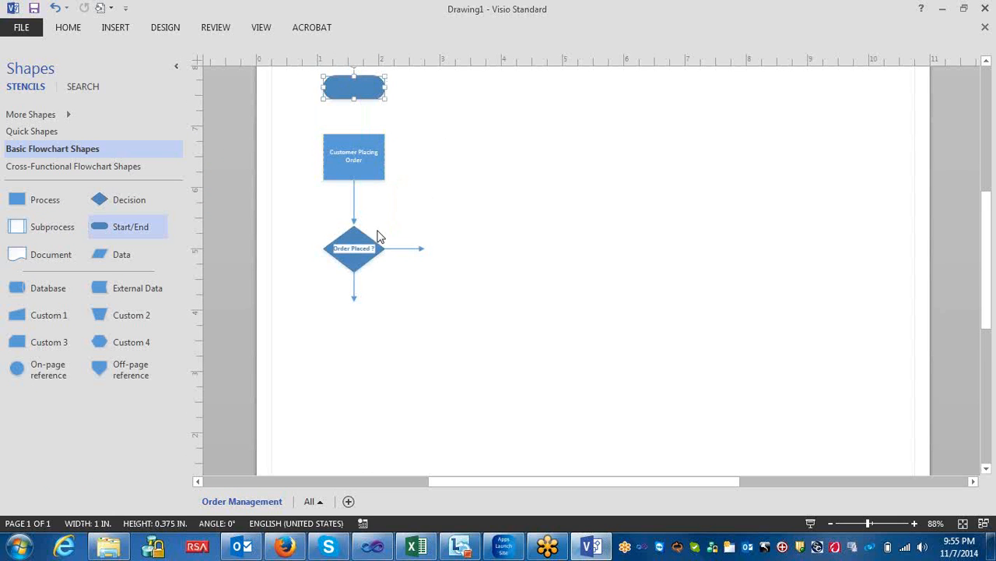
left_click(354, 204)
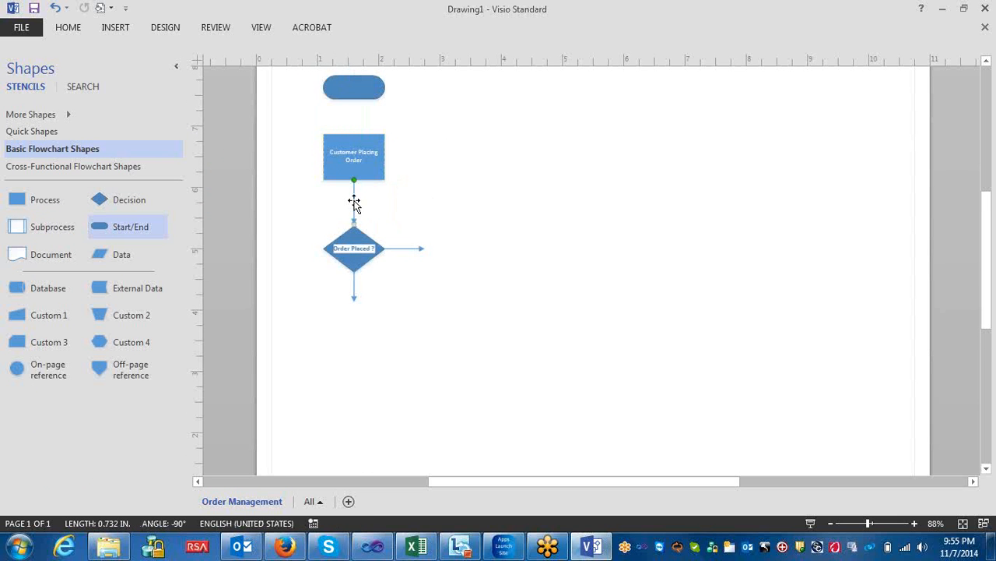
key("ctrl+c")
key("ctrl+v")
left_click_drag(374, 222, 355, 134)
Label the Start/End shape above the Customer Placing Order box "Start".
double_click(356, 91)
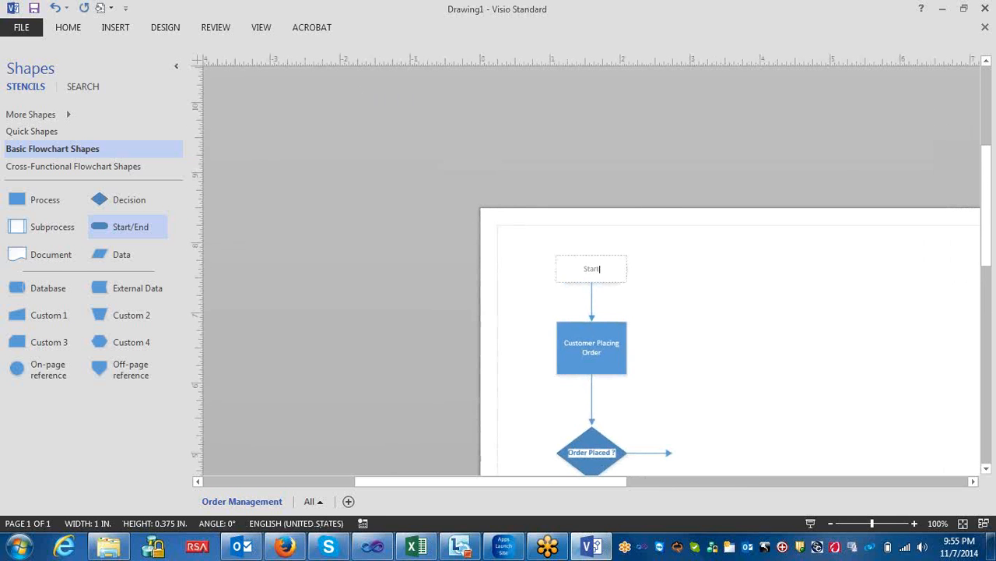
type("Start")
left_click(699, 290)
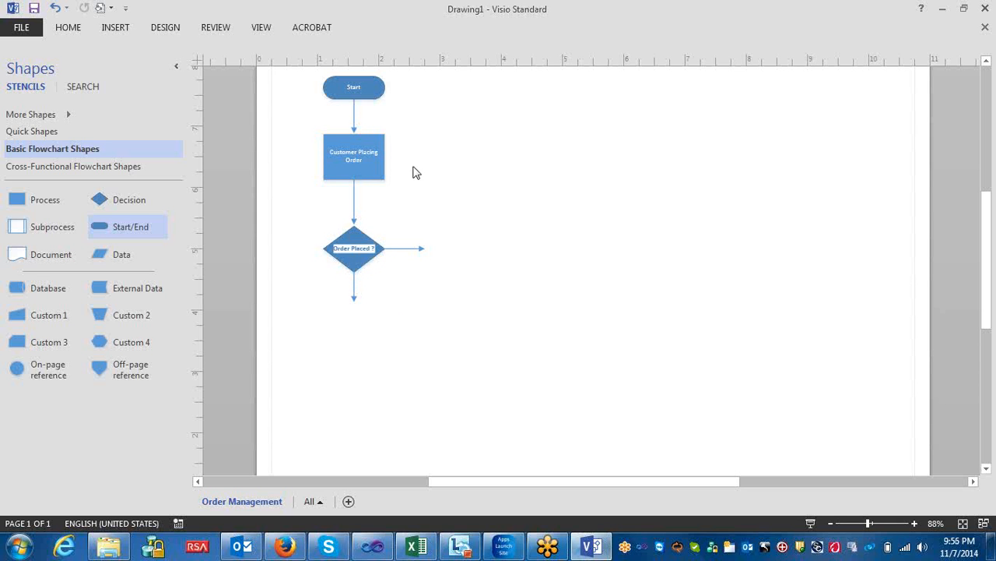
left_click(353, 287)
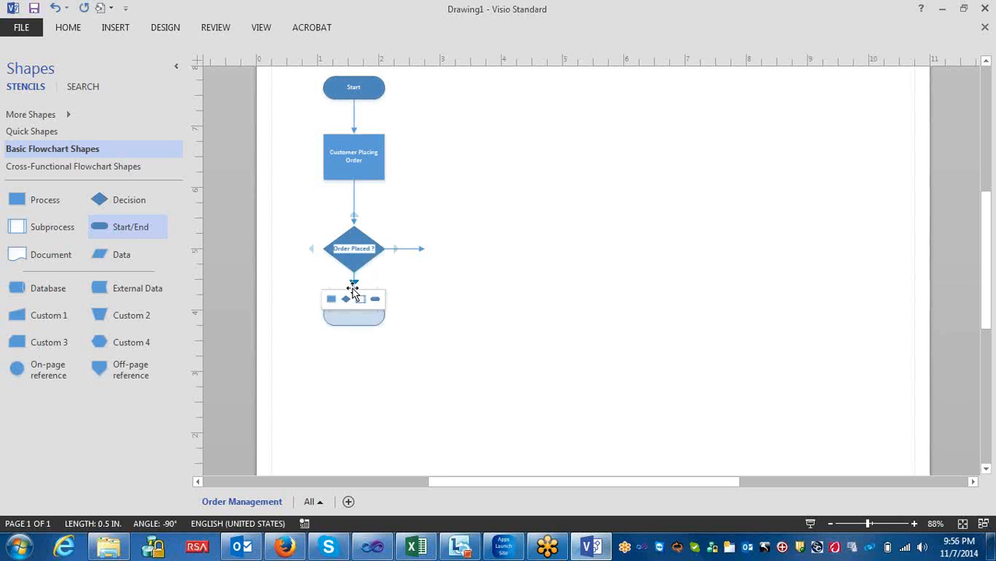
left_click(375, 298)
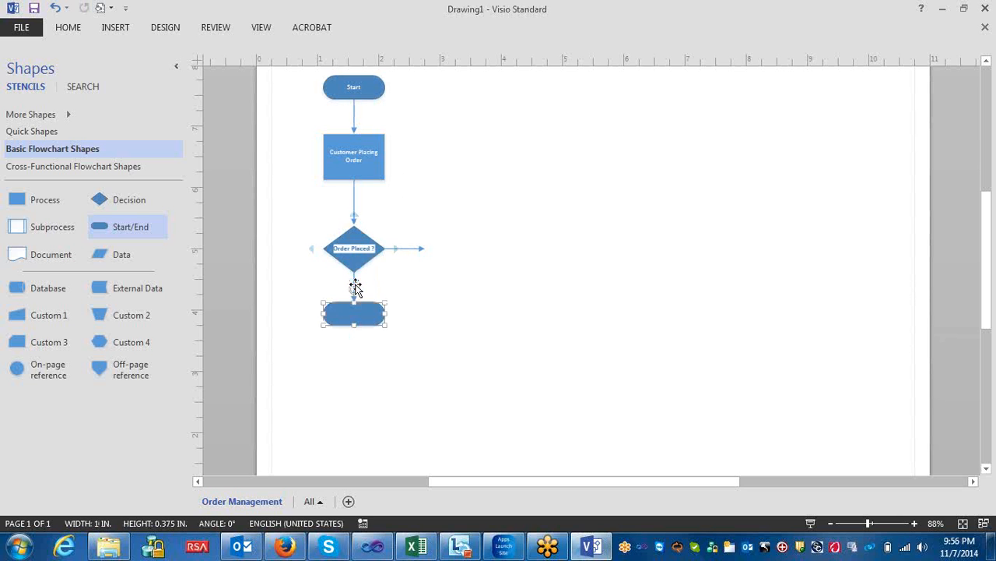
key("Escape")
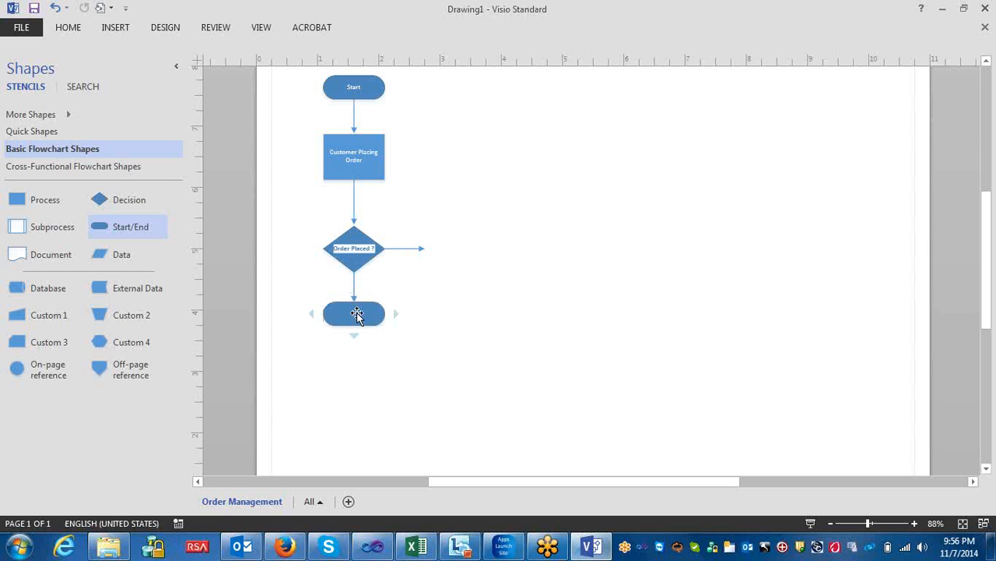
left_click(355, 316)
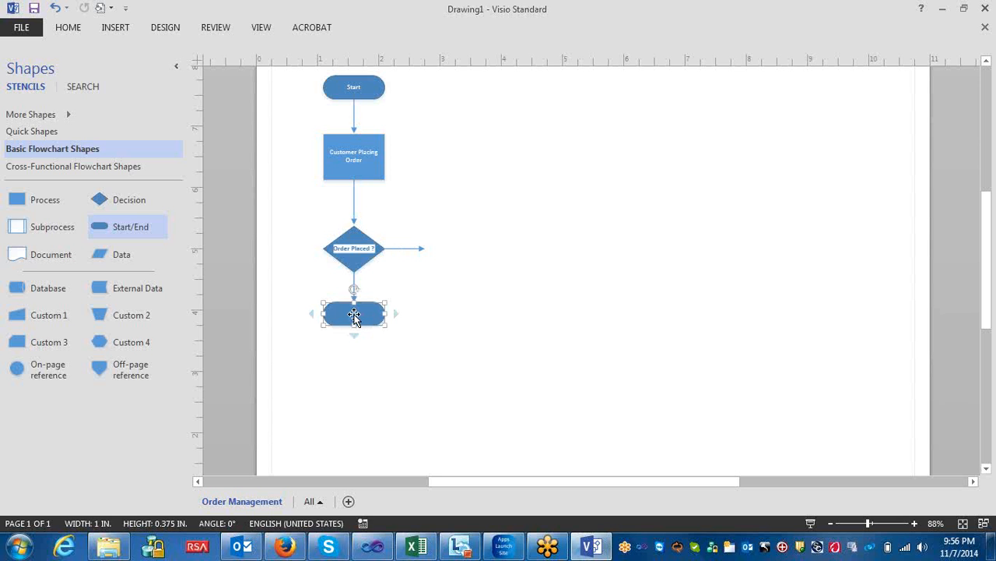
key("Delete")
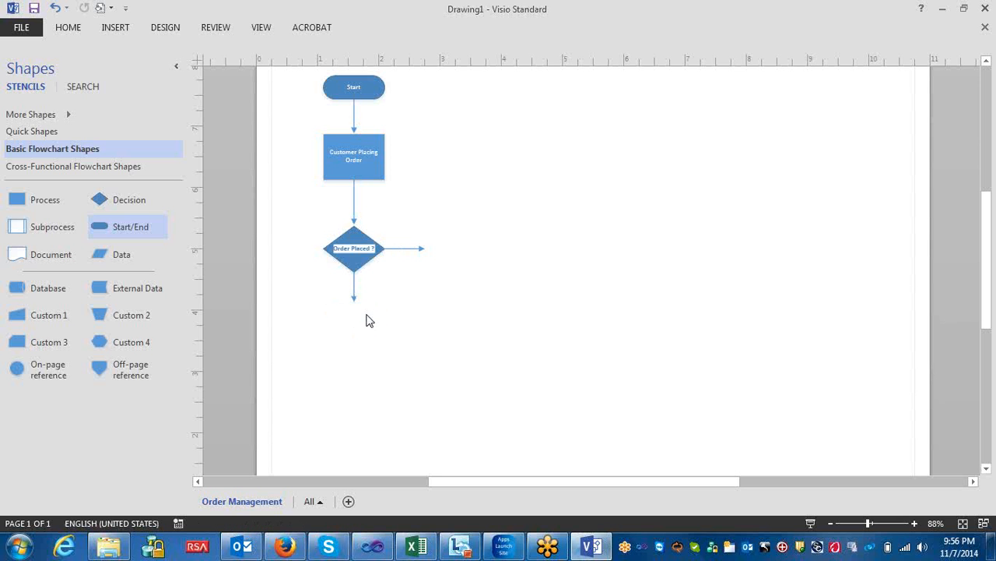
mouse_move(369, 289)
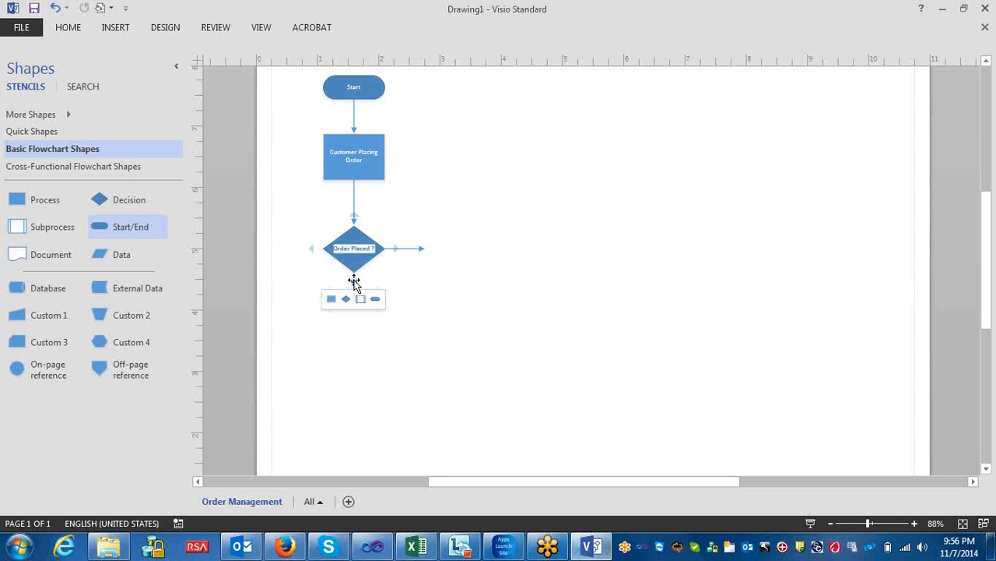
left_click(354, 284)
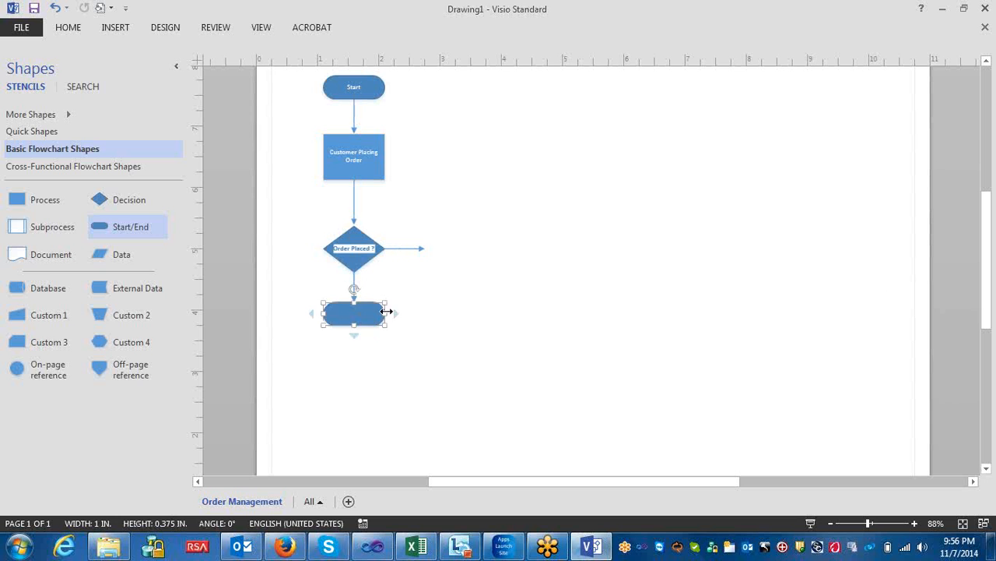
key("Escape")
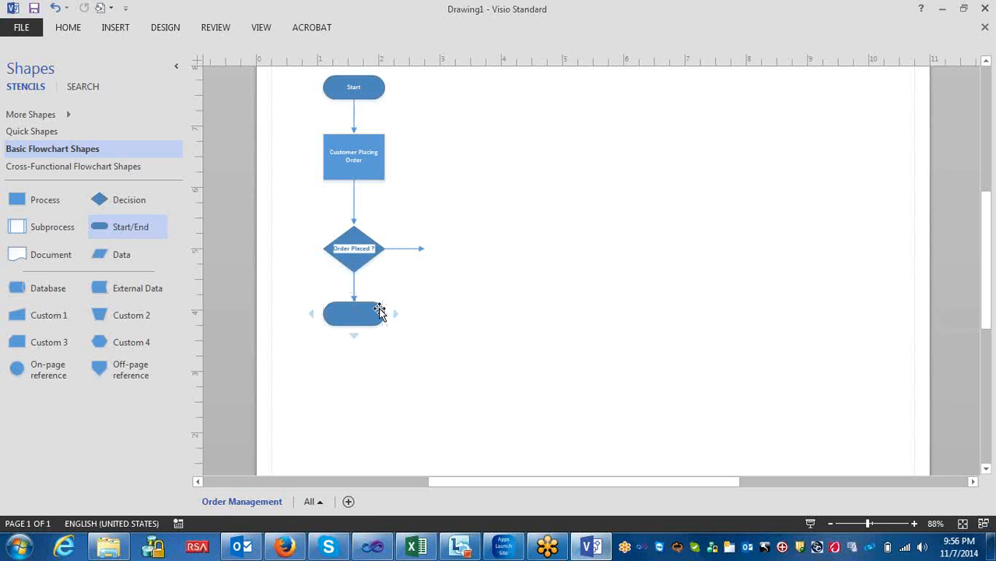
left_click(335, 316)
key("Delete")
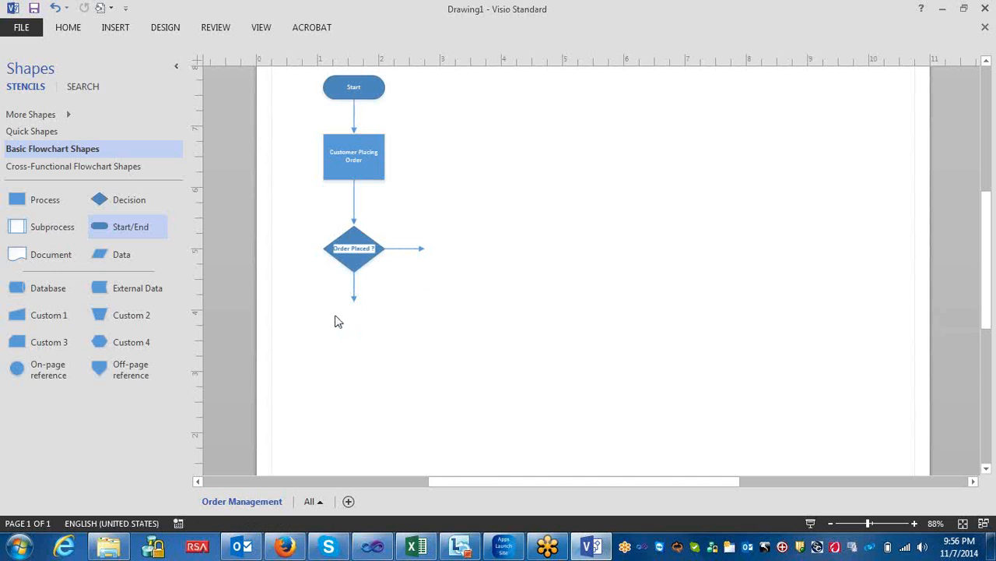
mouse_move(356, 285)
right_click(409, 248)
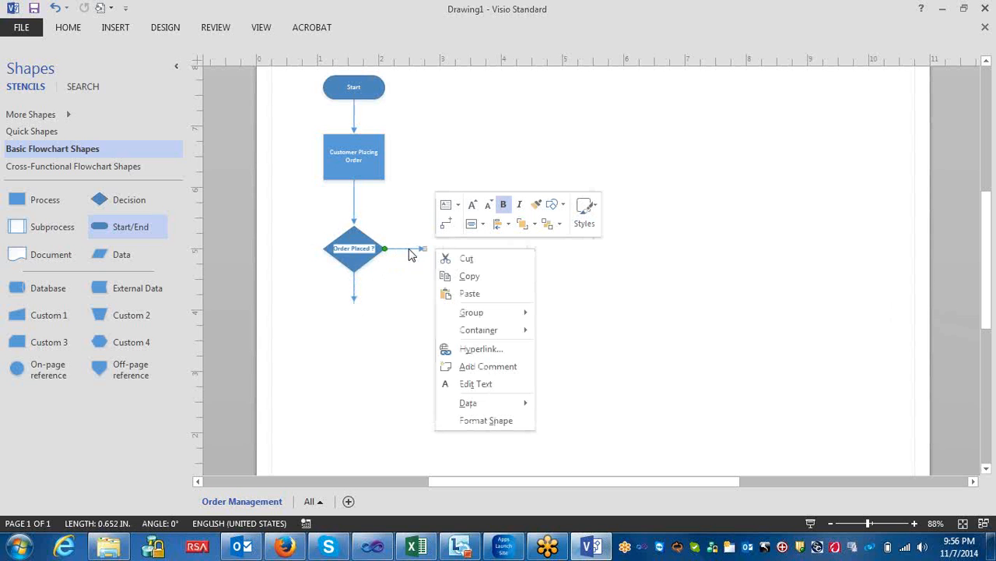
left_click(476, 384)
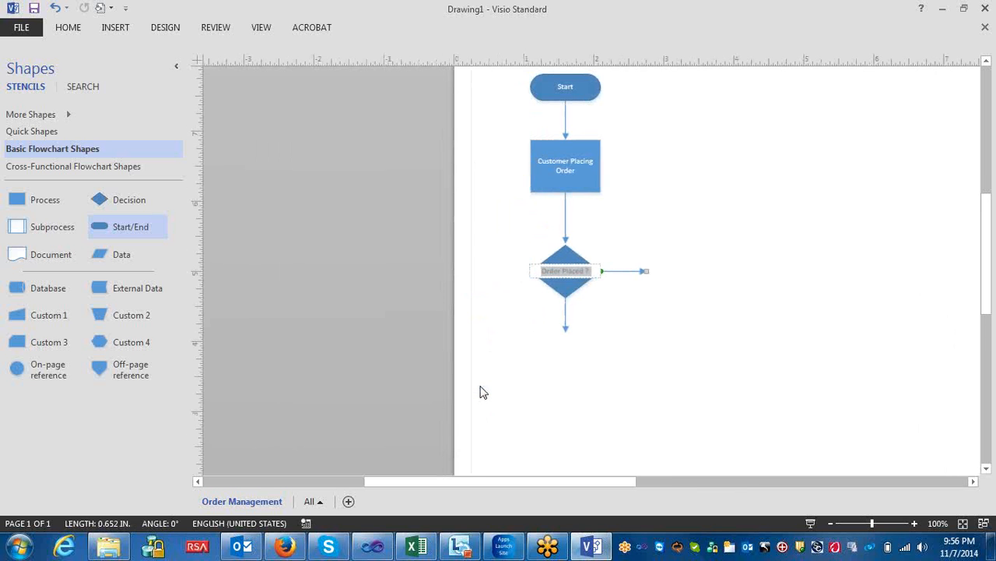
left_click(601, 310)
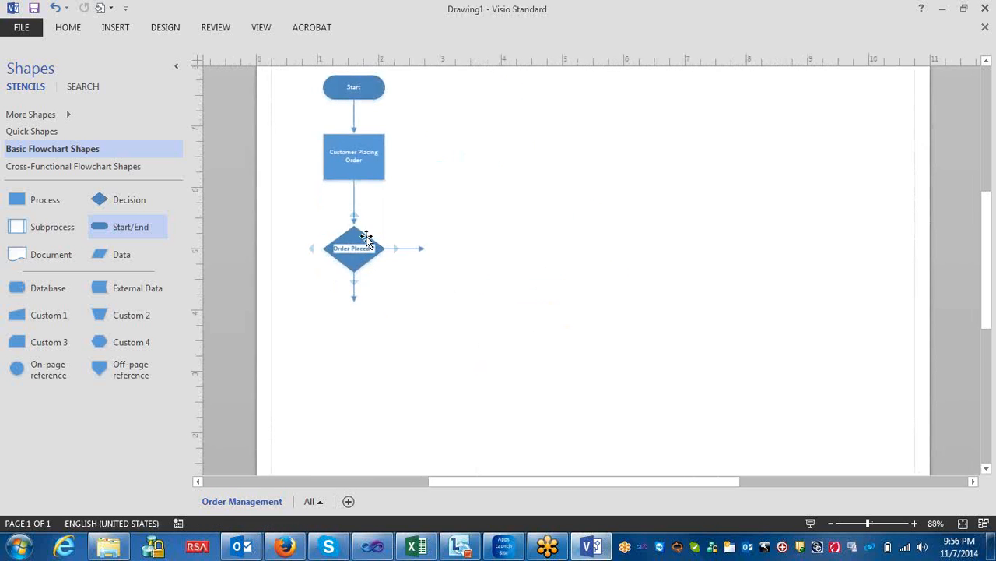
Add a Start/End shape below the Order Placed decision, at its downward arrow, and label it "End".
mouse_move(399, 248)
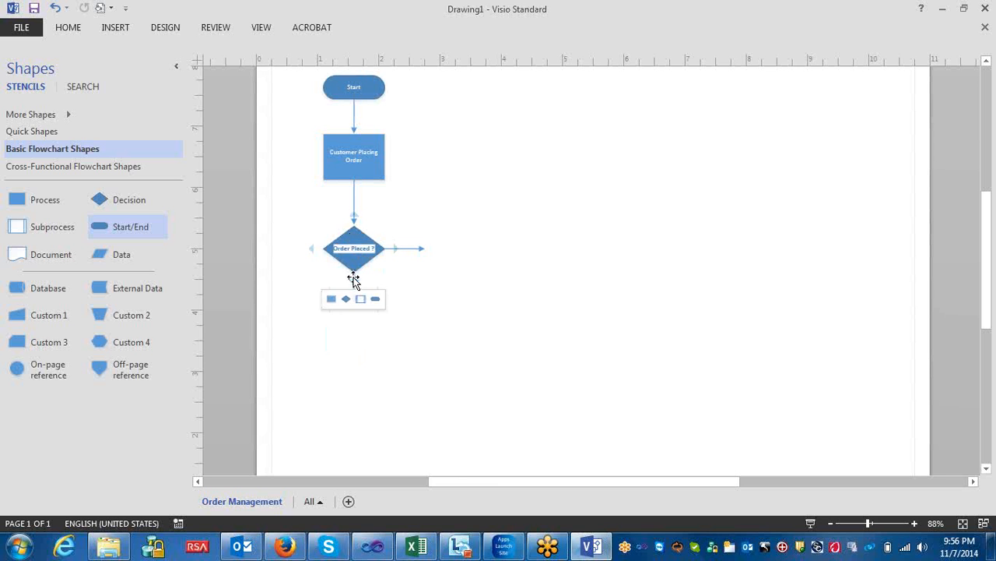
left_click(378, 298)
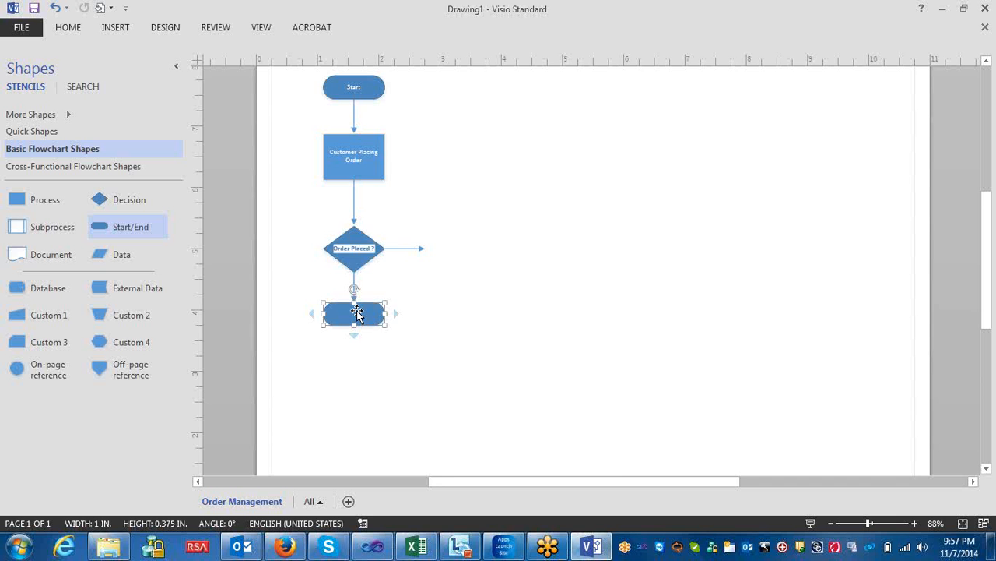
type("End")
left_click(649, 383)
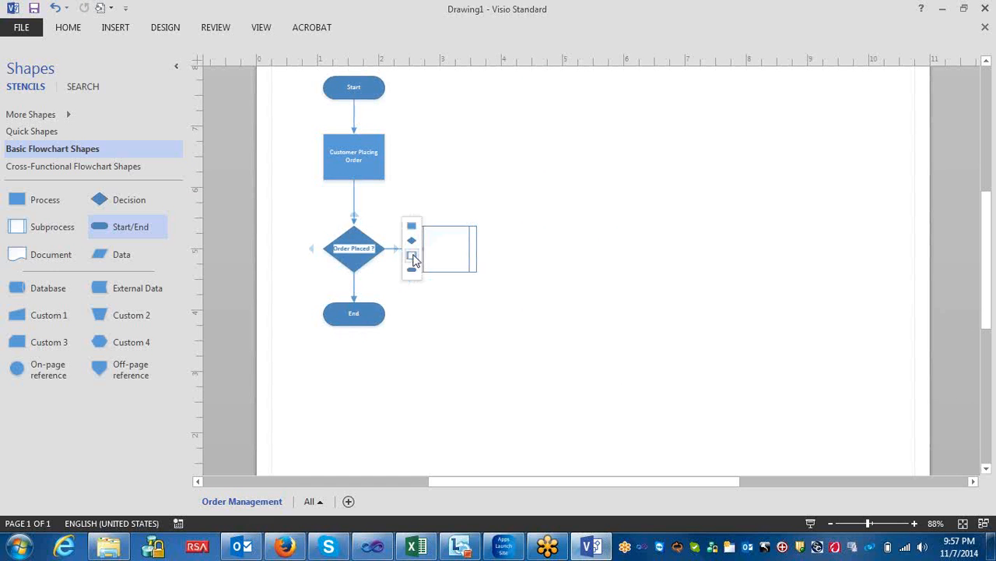
Add a Process shape at the end of the decision's horizontal arrow and label it "Shipment department".
left_click(412, 226)
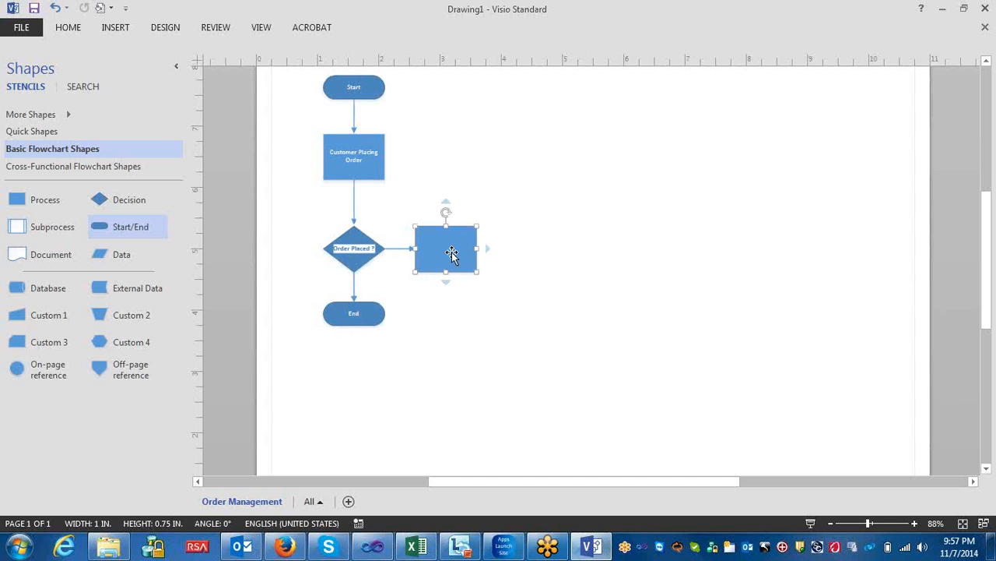
double_click(451, 253)
type("Sh")
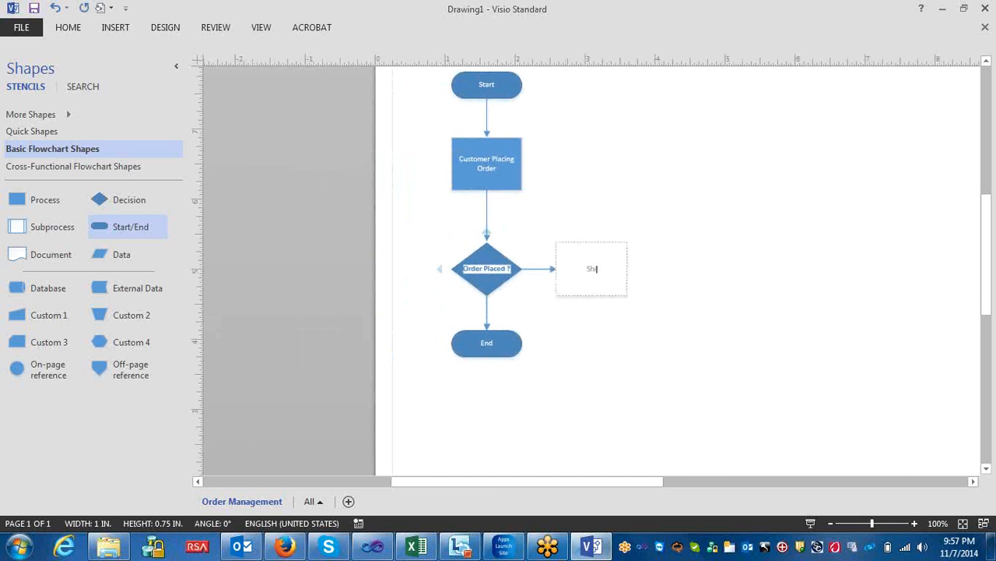
type("ipment department")
left_click(635, 262)
scroll(634, 325, "down", 1)
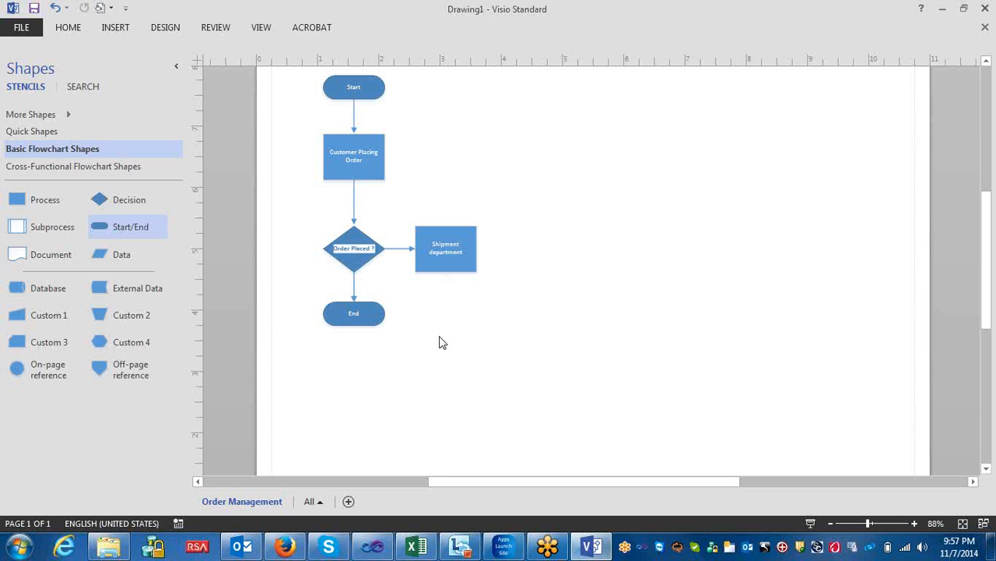
Place a Document shape and a Subprocess shape in the Shipment department row, with the Subprocess between that box and the Document.
left_click(50, 257)
left_click_drag(49, 258, 724, 255)
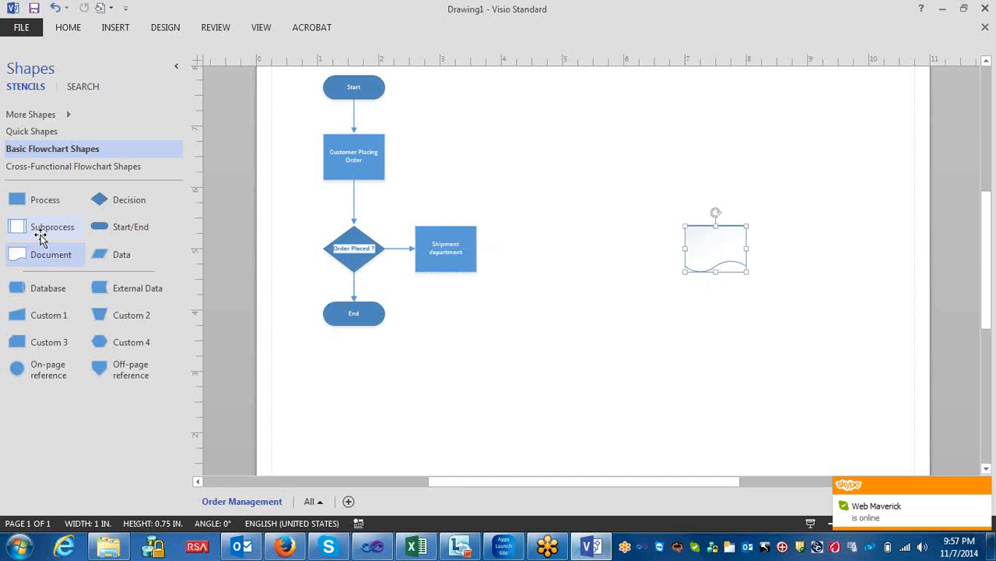
left_click_drag(41, 234, 576, 254)
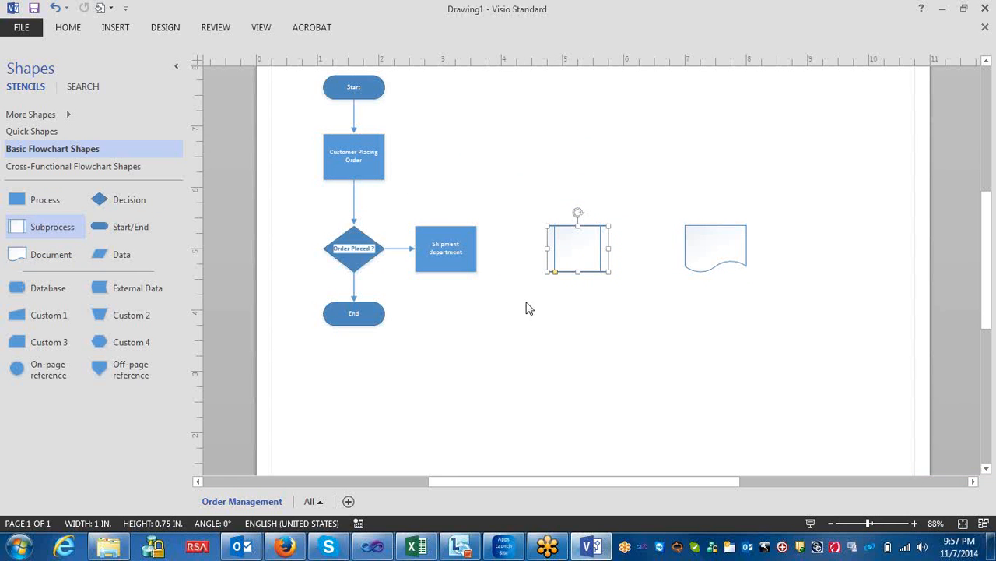
mouse_move(458, 265)
mouse_move(379, 257)
left_click_drag(579, 256, 553, 251)
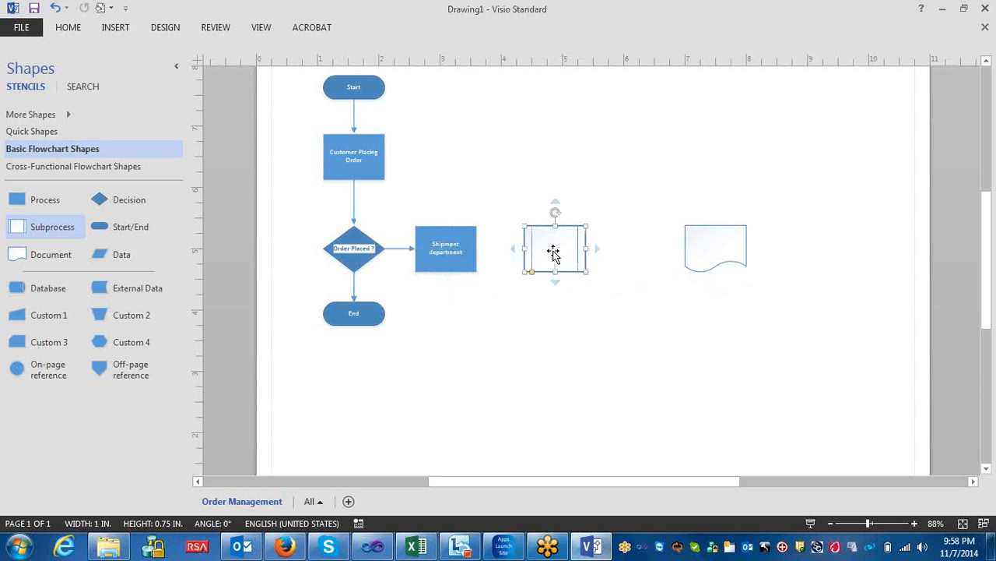
Connect the Shipment department box to the Subprocess shape with an arrow.
left_click(403, 249)
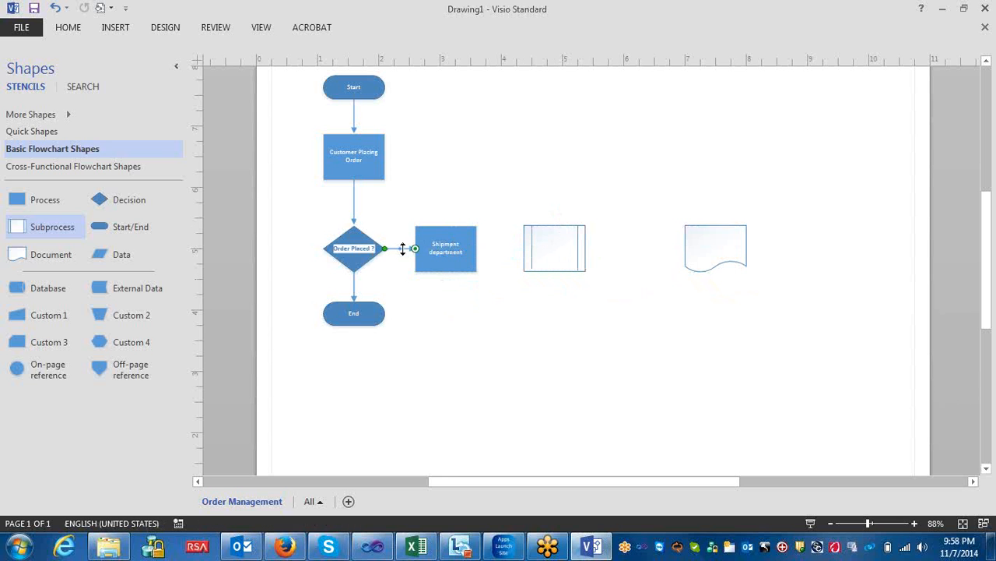
left_click(486, 249)
left_click(486, 249)
left_click(502, 329)
Label the Subprocess shape "Find customer order".
left_click(552, 255)
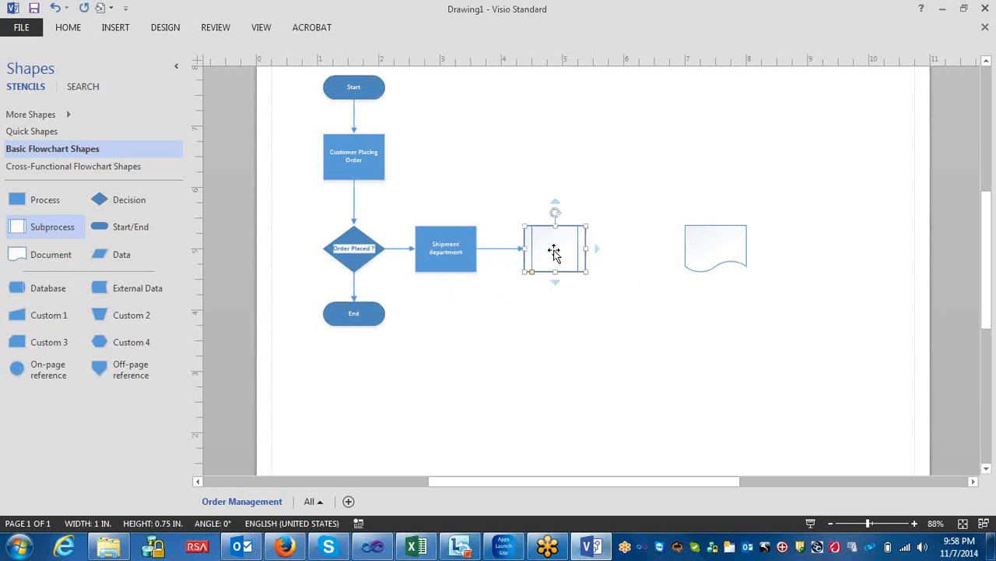
double_click(555, 253)
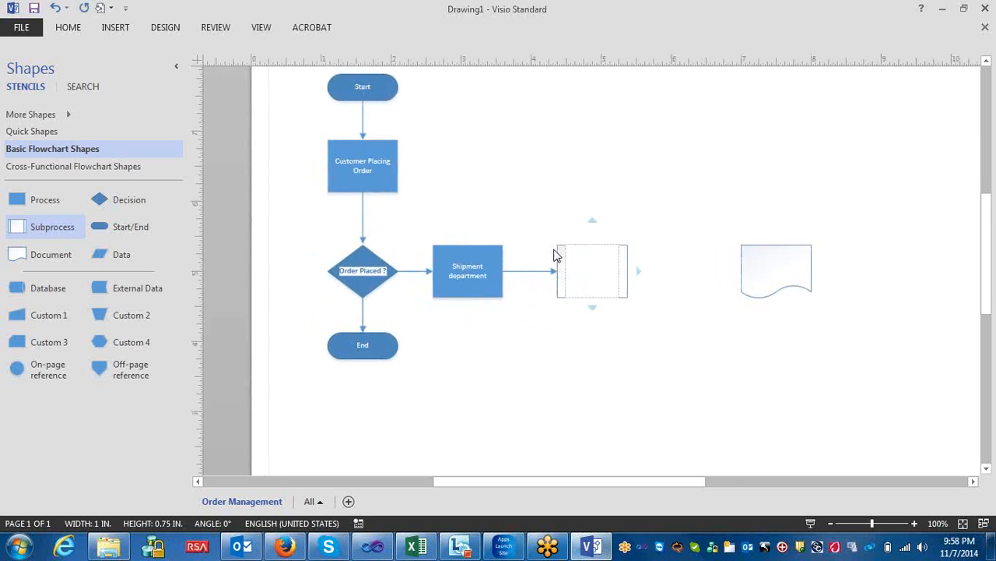
key("Escape")
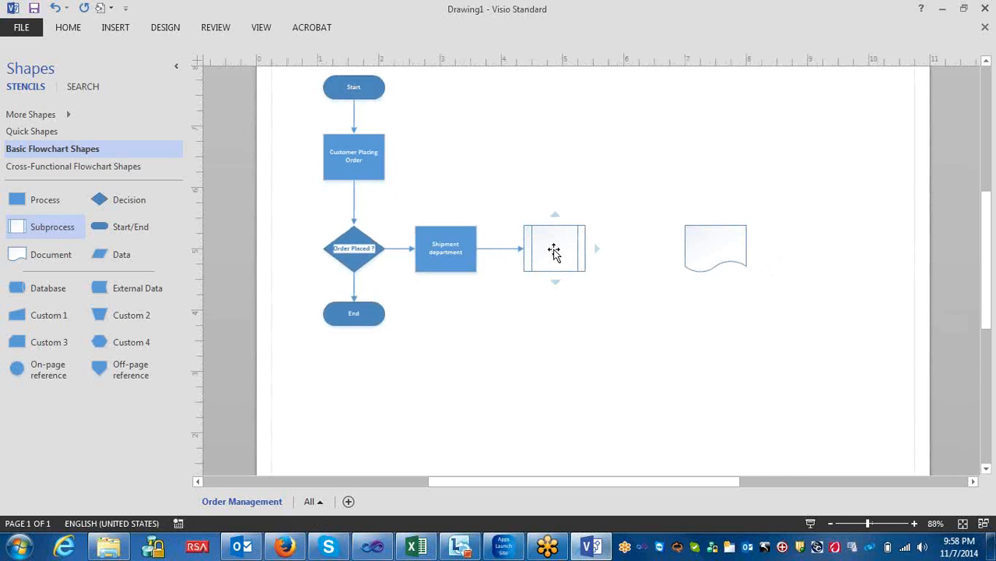
right_click(556, 249)
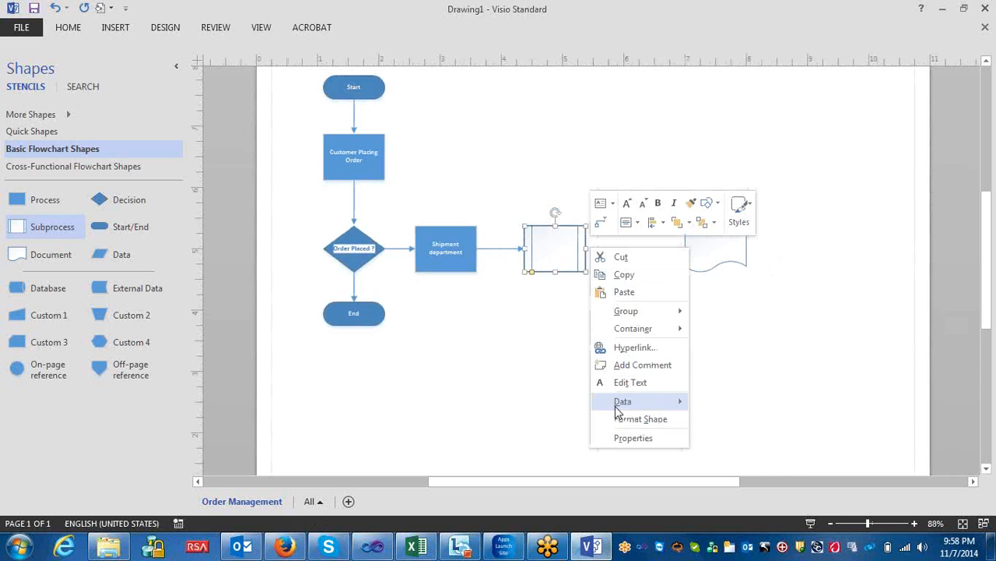
left_click(647, 382)
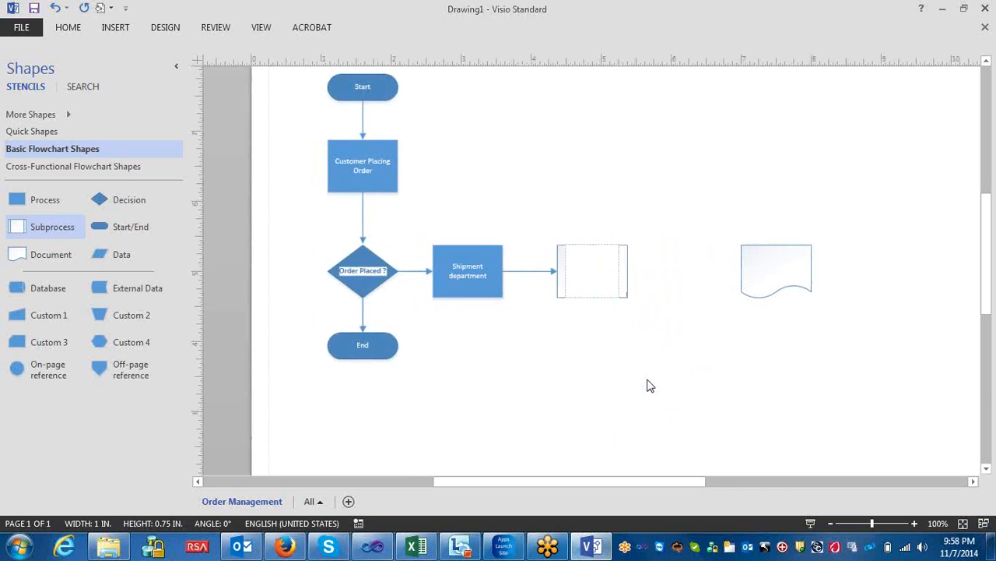
type("Find customer order")
left_click(598, 334)
Add a connected Decision shape after Find customer order and align it in the same row, before the Document shape.
key("ctrl+shift+w")
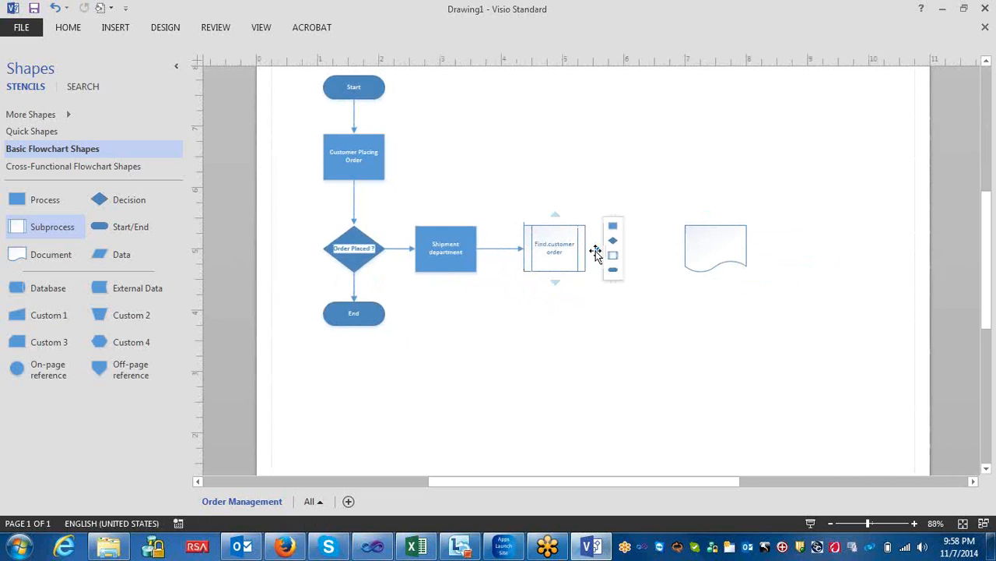
left_click(613, 240)
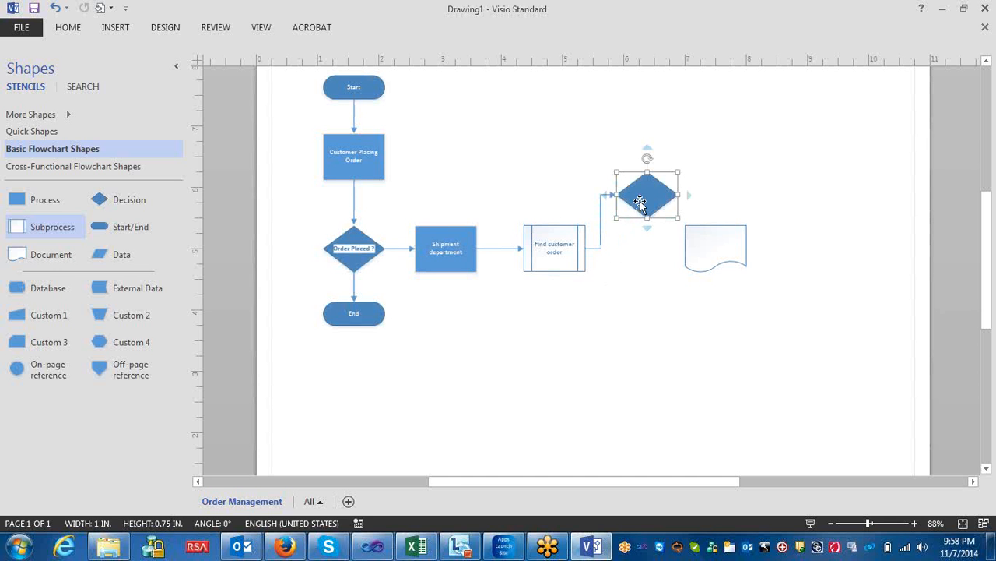
left_click_drag(643, 193, 640, 241)
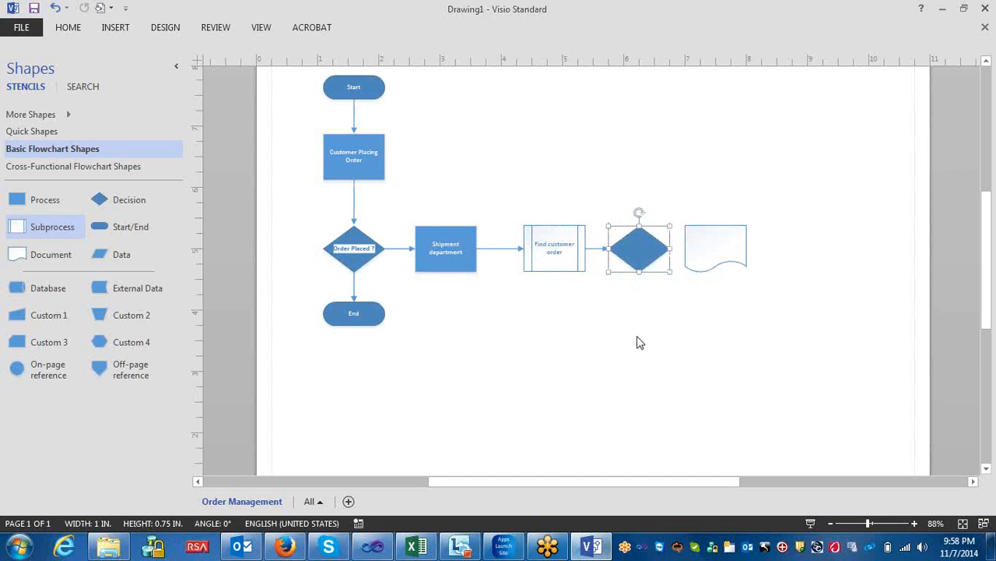
Add a connected Start/End shape below the decision that follows Find customer order and label it "End".
mouse_move(640, 280)
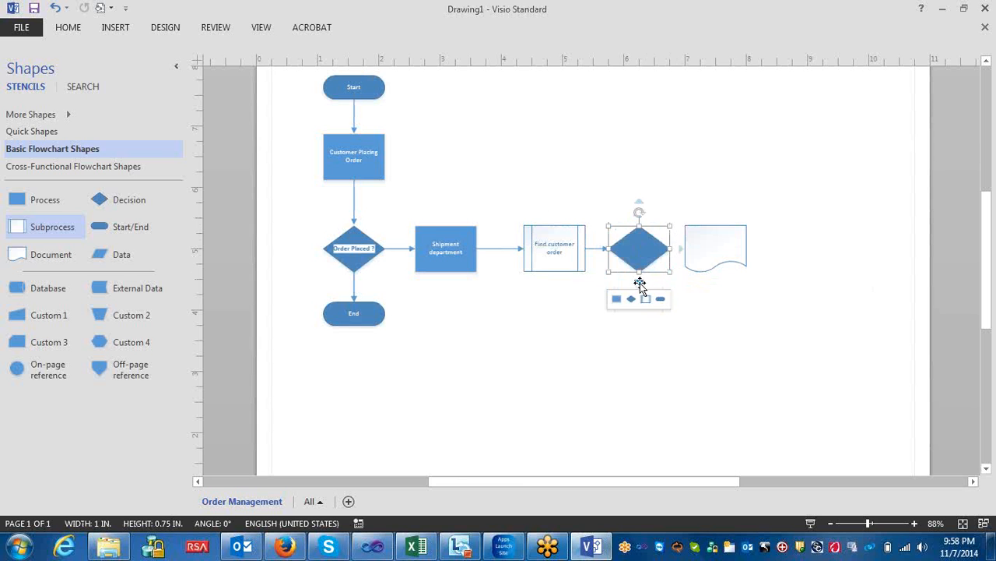
left_click(661, 299)
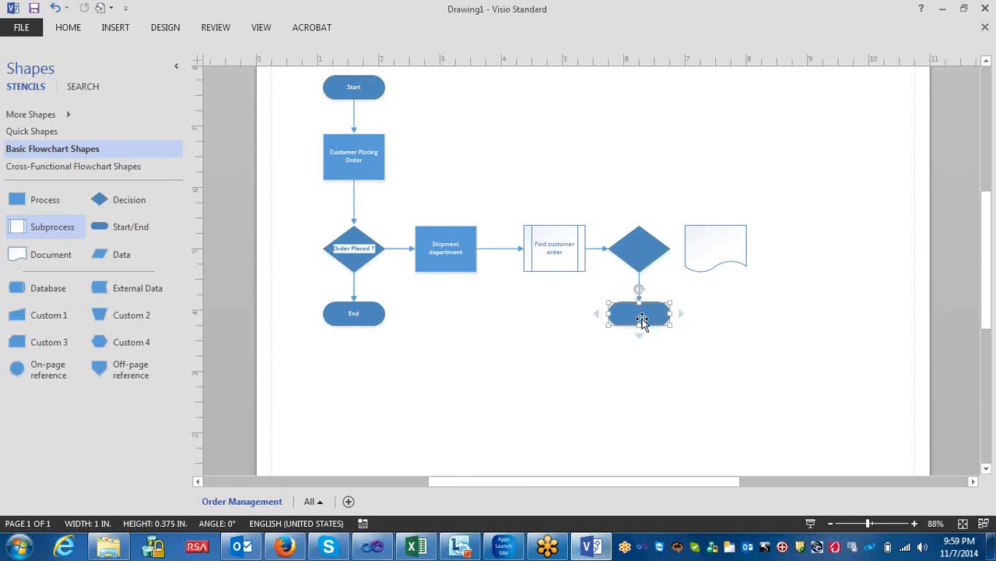
double_click(641, 320)
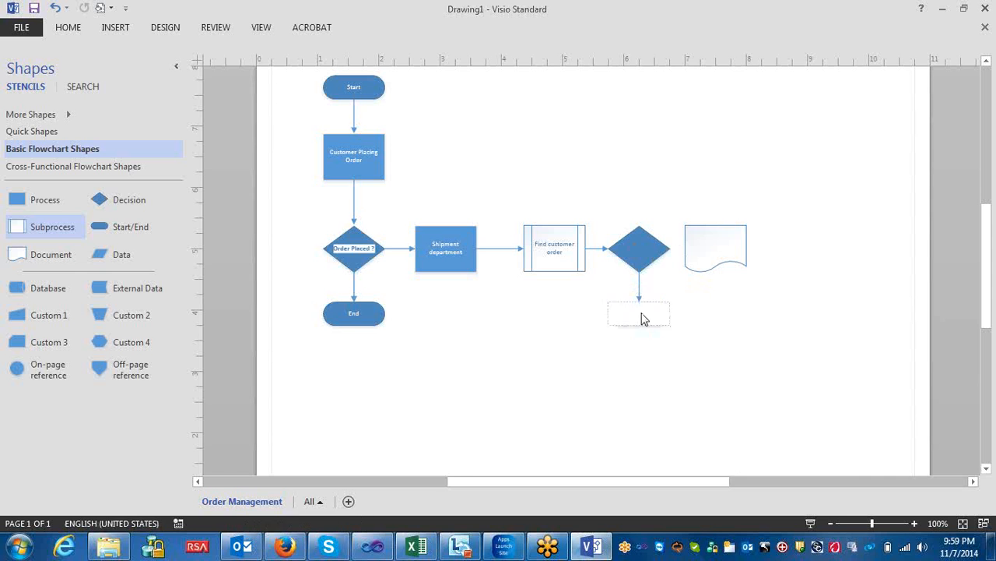
type("End")
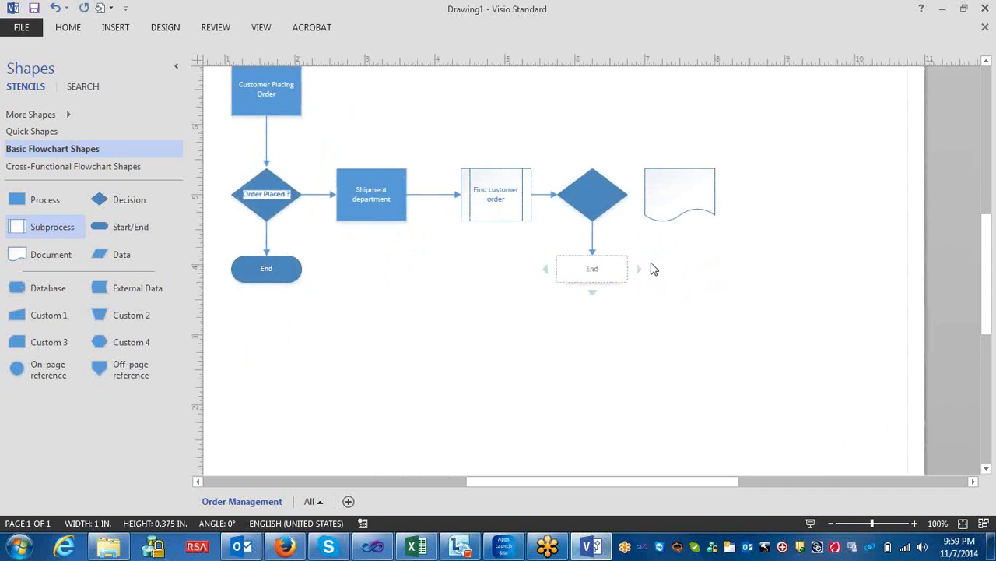
Delete the unlabelled Document shape beside the second decision together with its stray connector.
left_click(675, 188)
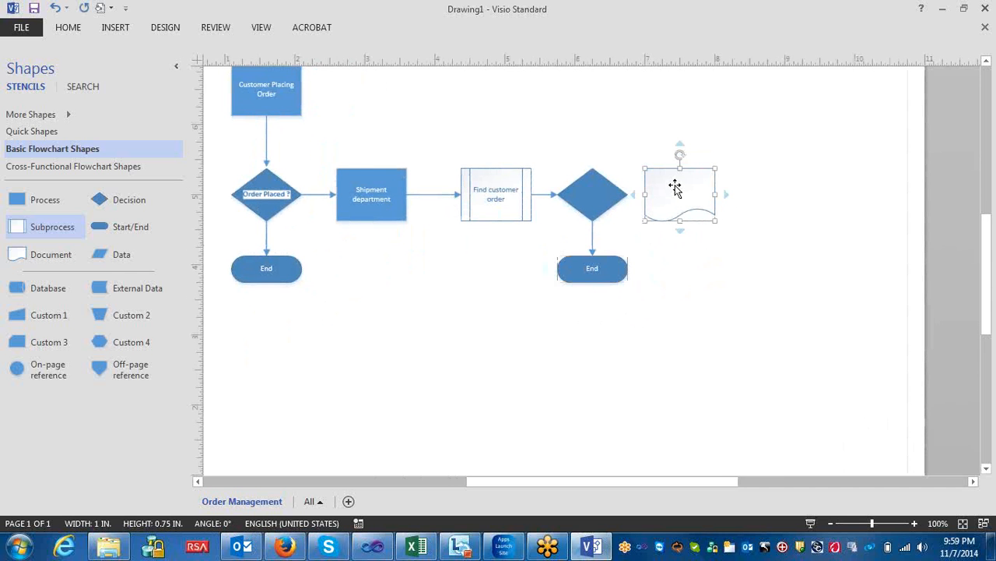
left_click(634, 193)
left_click_drag(629, 194, 646, 192)
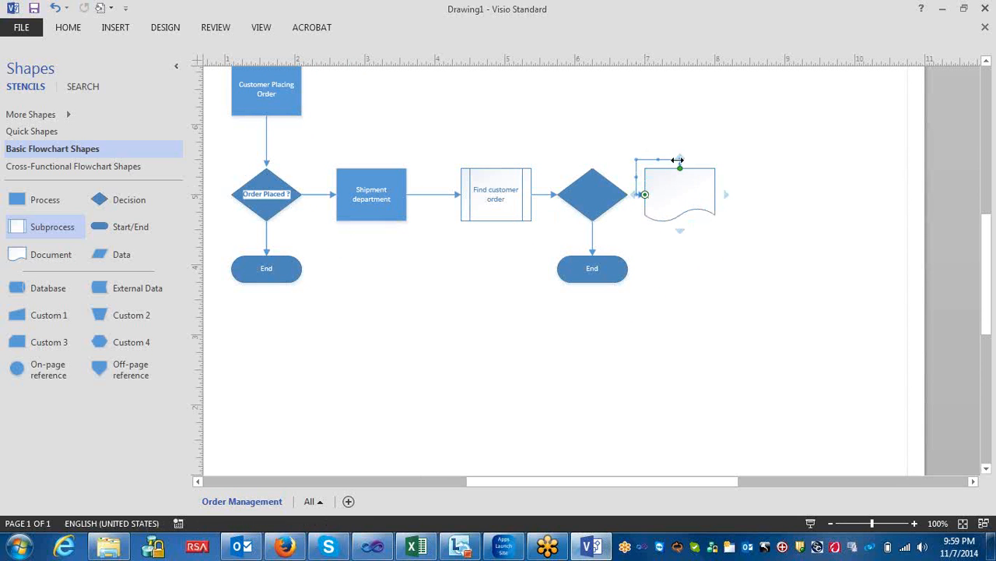
left_click(658, 219)
key("Delete")
Add a connected Process shape after the second decision in the same row and label it "Process order".
left_click(607, 194)
mouse_move(640, 195)
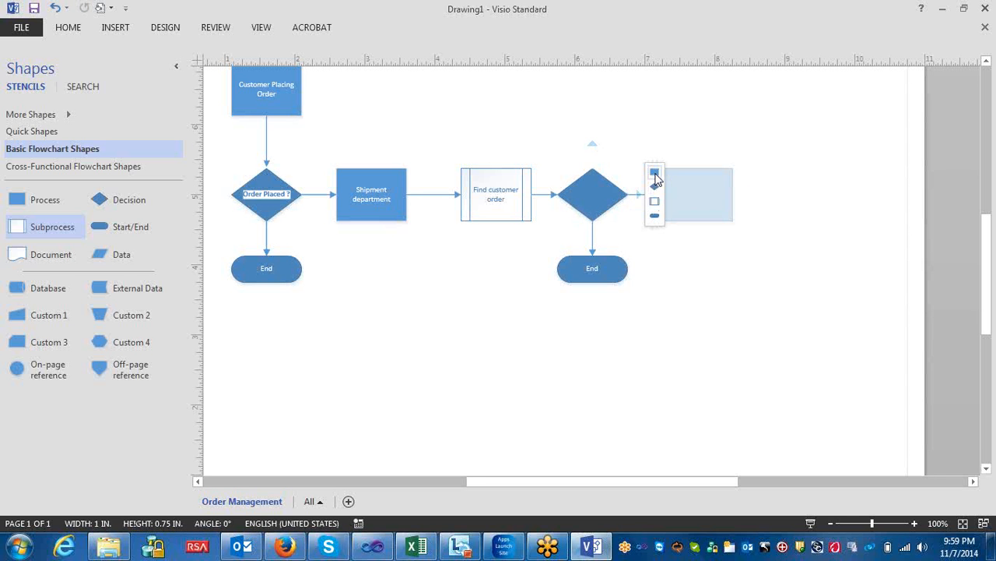
left_click(655, 175)
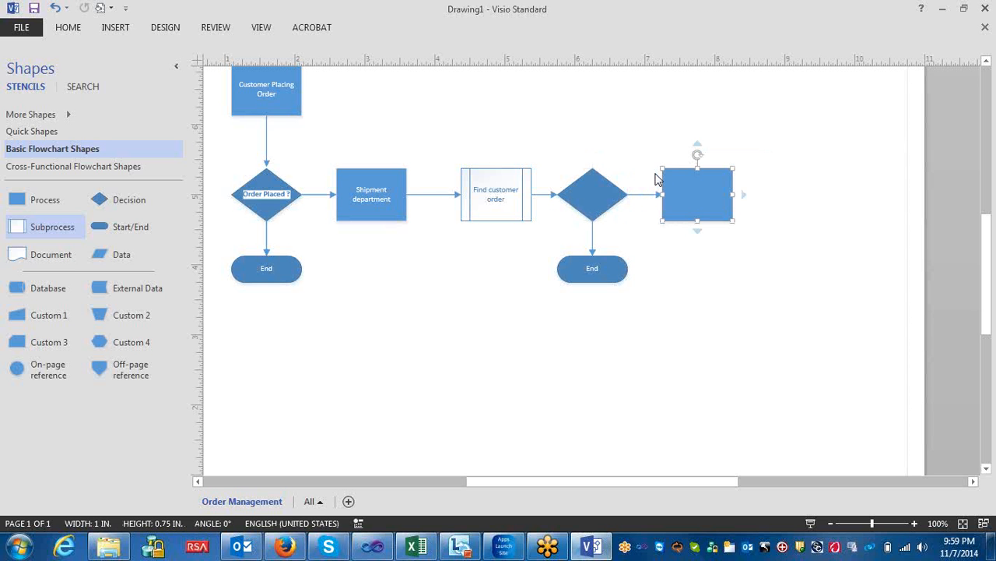
left_click(700, 204)
left_click(701, 206)
left_click(695, 190)
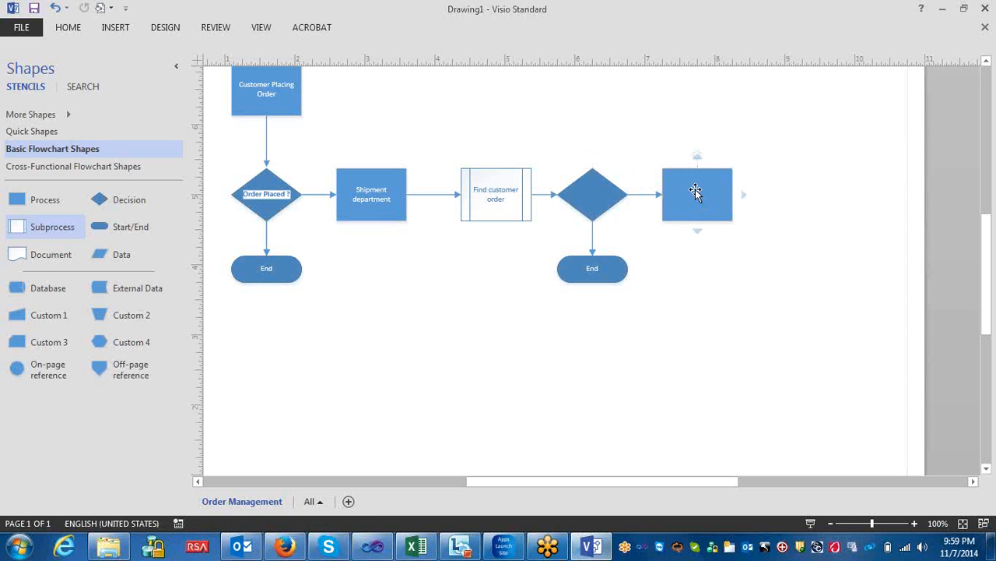
double_click(696, 190)
type("Pro")
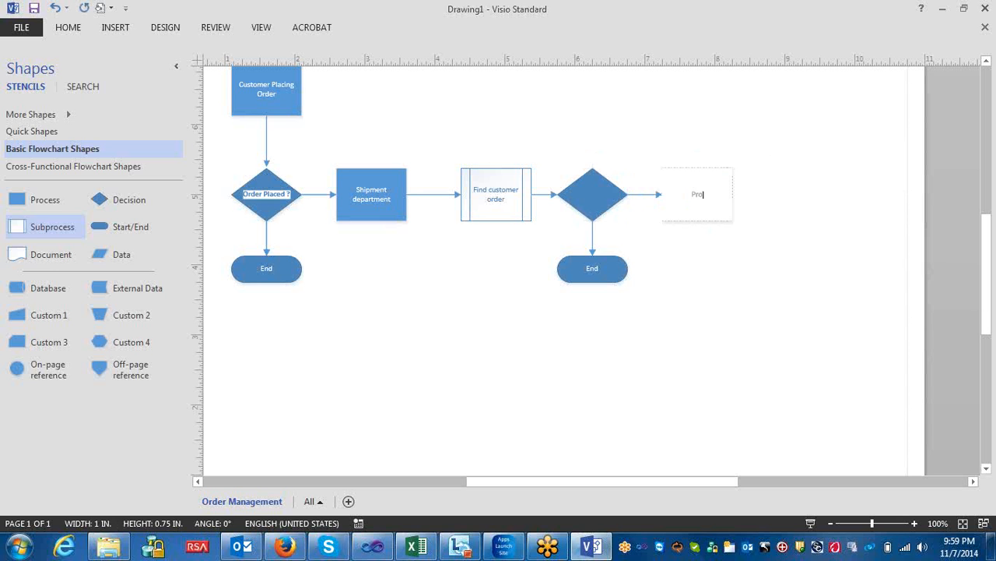
type("cess order")
left_click(755, 286)
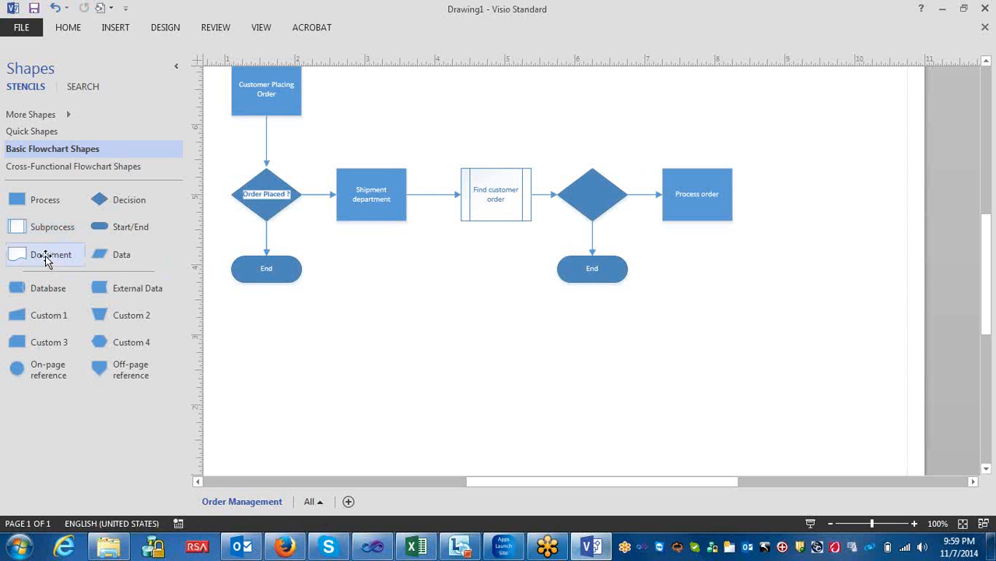
Place a Document shape after Process order in the same row and connect the two with an arrow.
left_click_drag(46, 255, 807, 200)
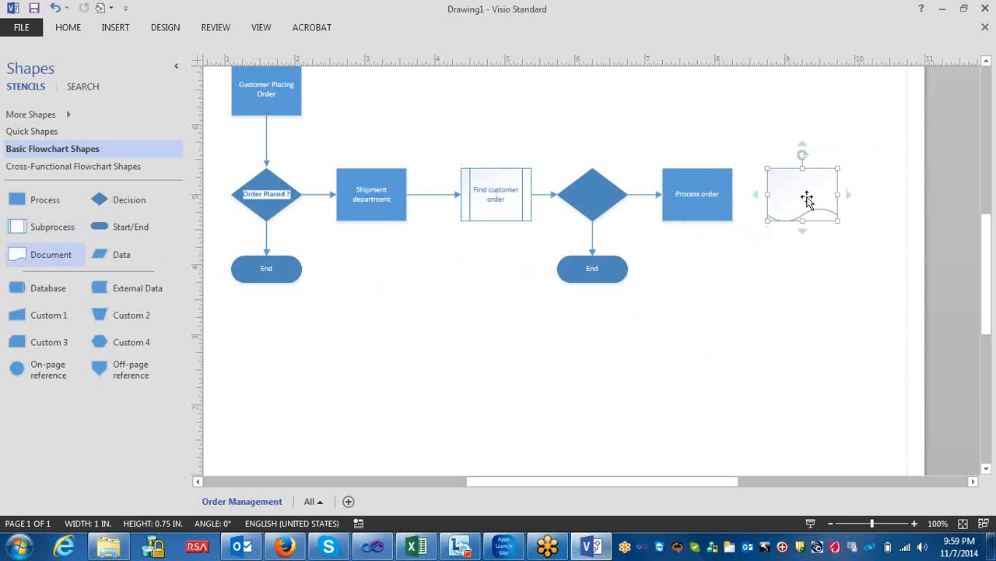
mouse_move(756, 196)
left_click(746, 298)
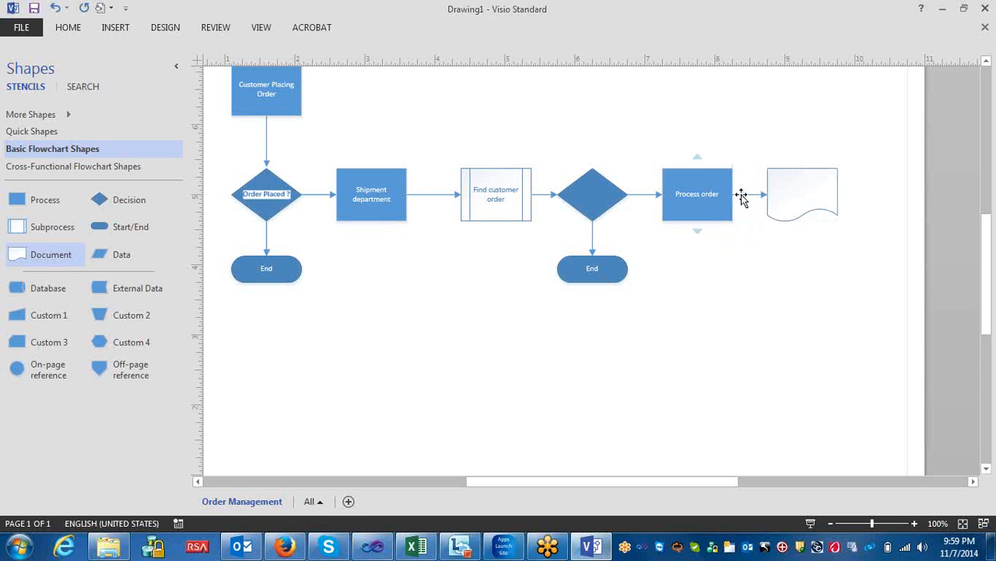
Label the new Document shape "Print Shipment invoice".
double_click(803, 193)
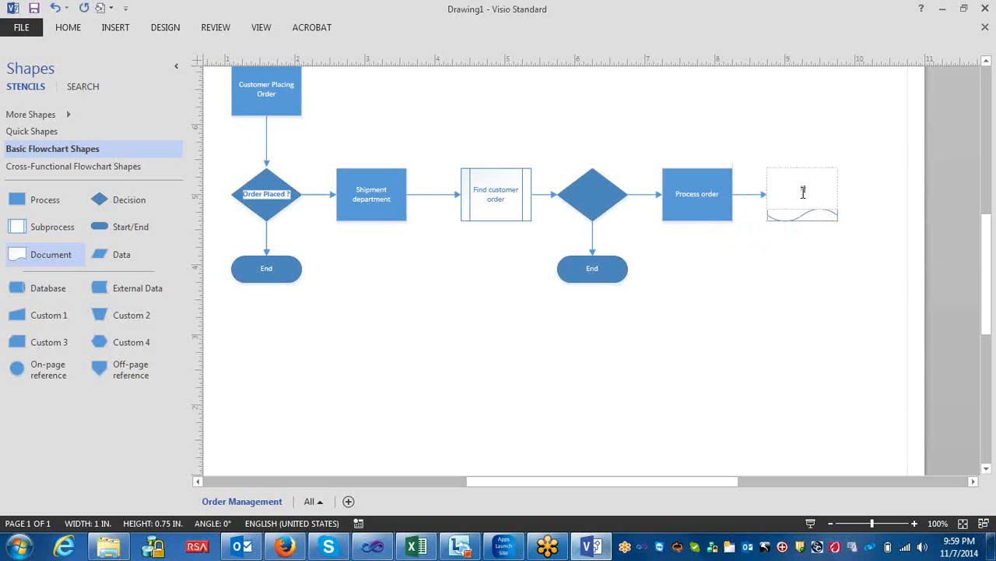
type("Print Shipment invoice")
left_click(830, 246)
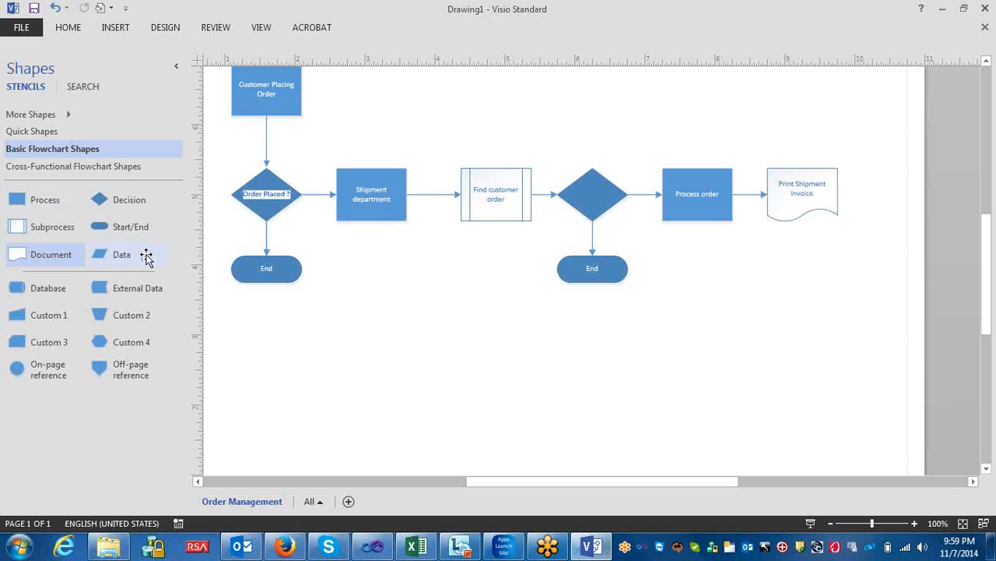
Add a connected Start/End shape after Print Shipment invoice and label it "Ends".
mouse_move(849, 195)
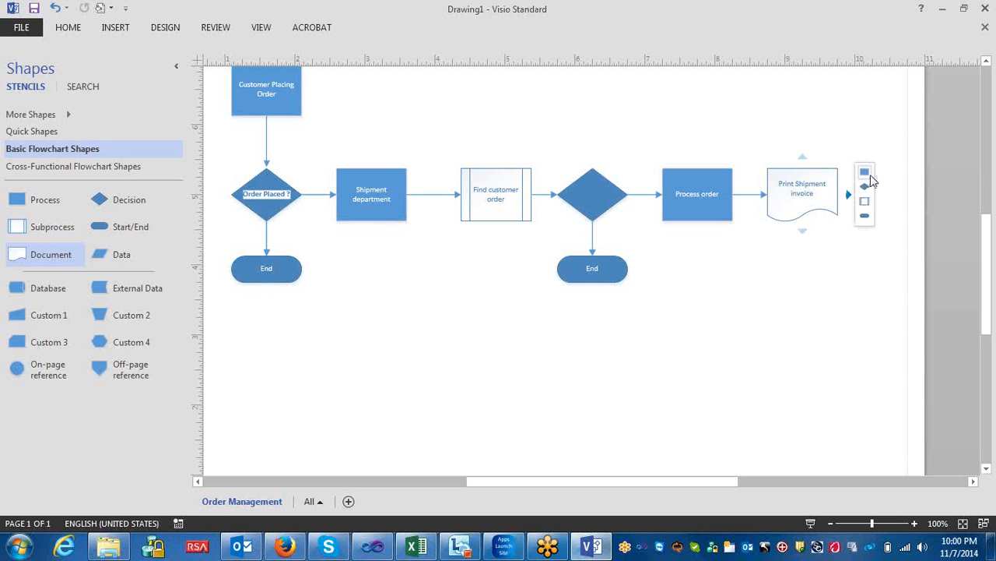
left_click(866, 216)
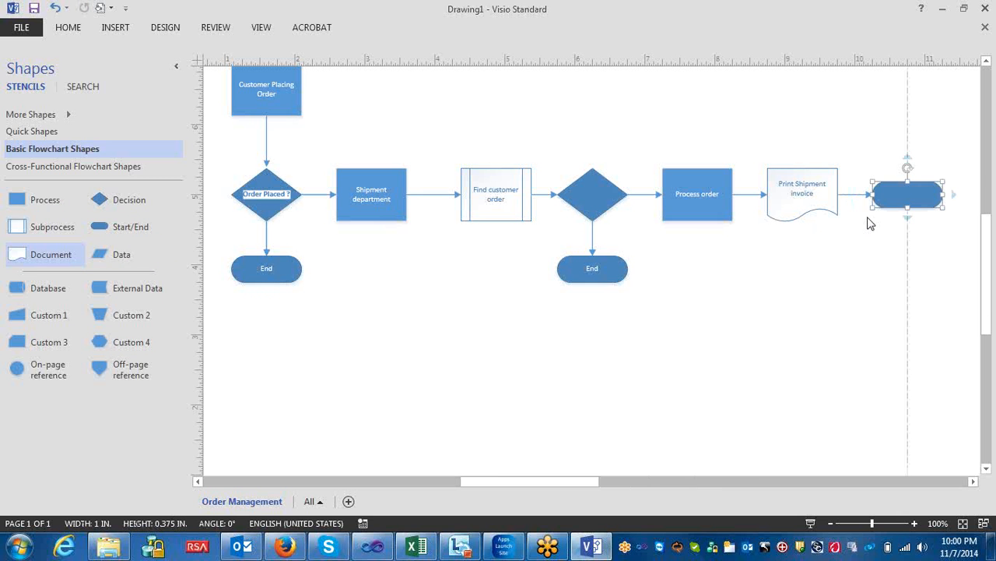
type("Ends")
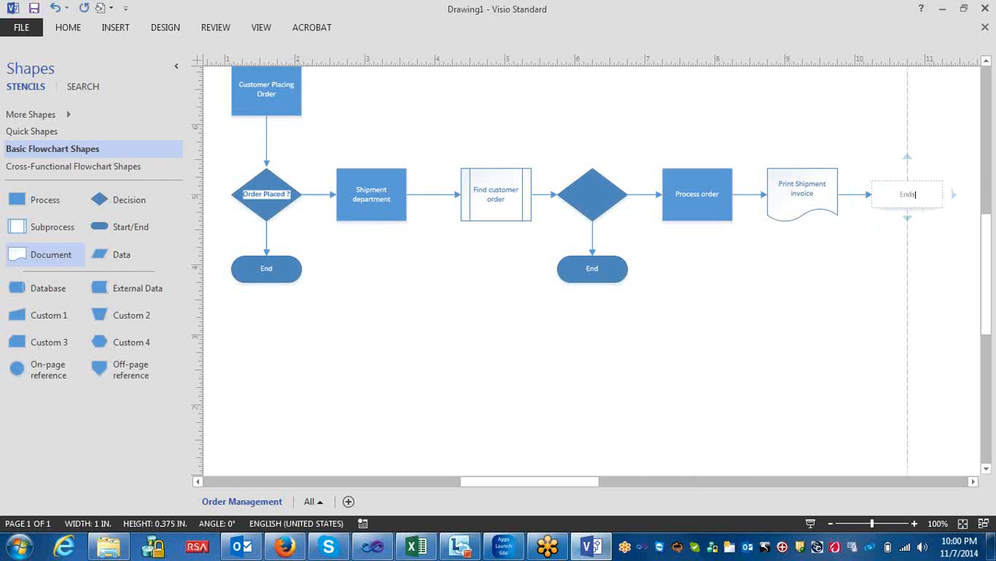
left_click(716, 338)
Move the Ends shape directly below Print Shipment invoice, level with the other End shapes.
mouse_move(905, 194)
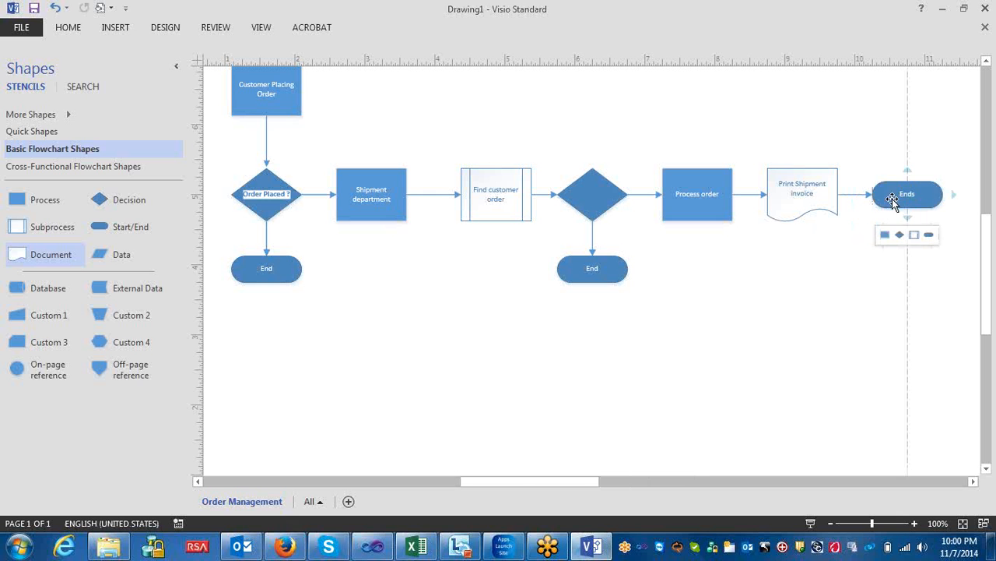
left_click_drag(892, 199, 791, 280)
left_click(794, 347)
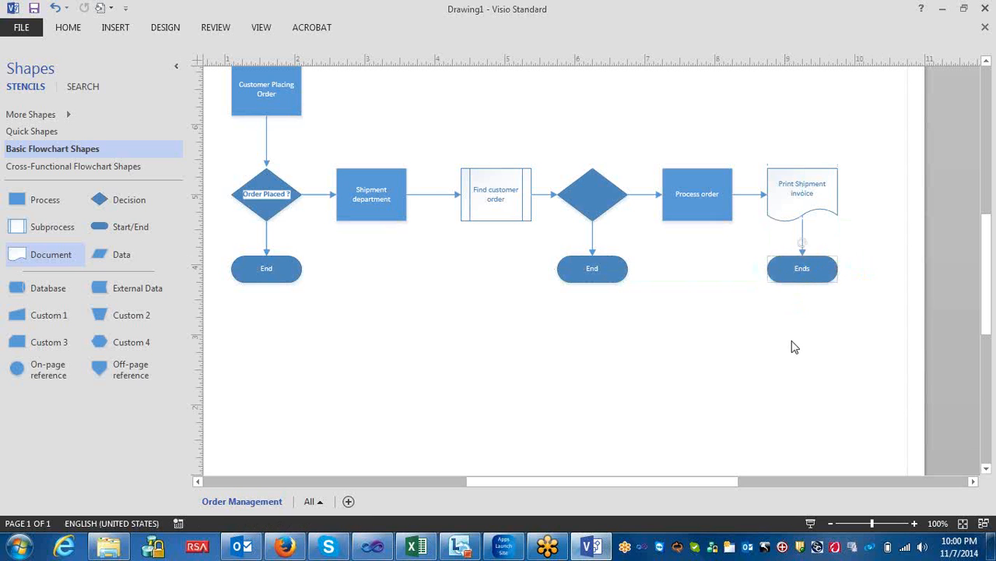
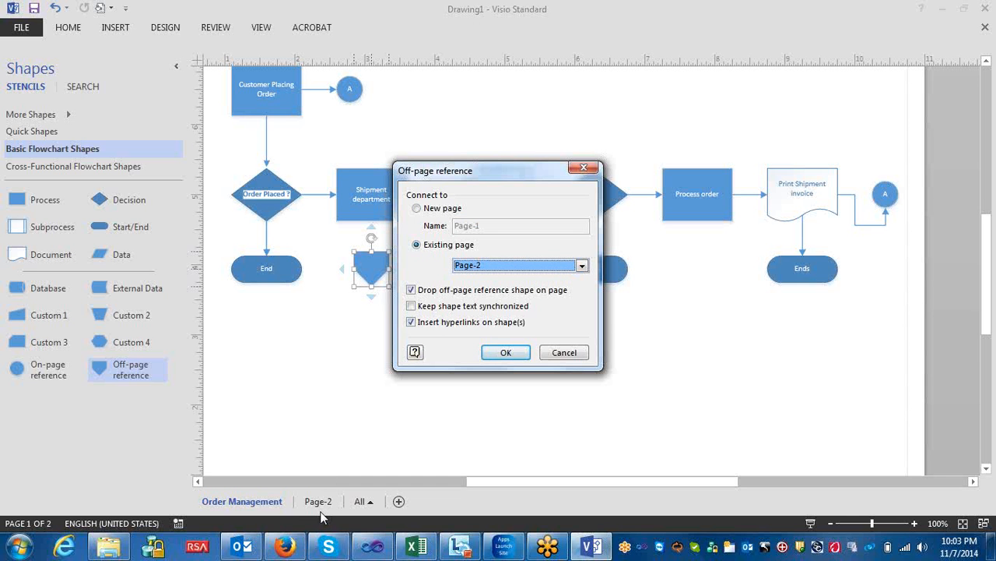
Confirm the off-page reference link to Page-2 and delete both reference shapes, on Page-2 and on the Order Management page.
left_click(517, 354)
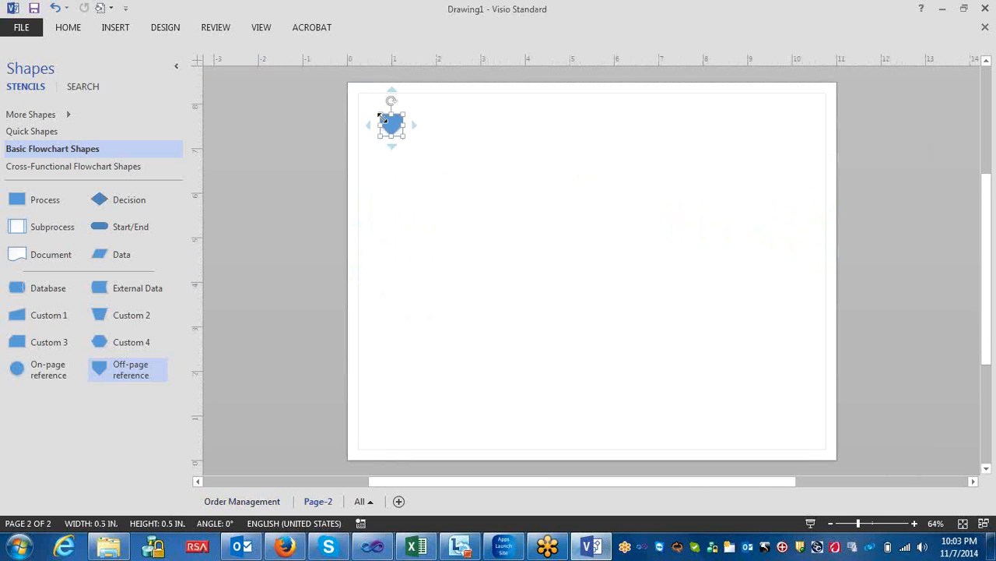
key("Escape")
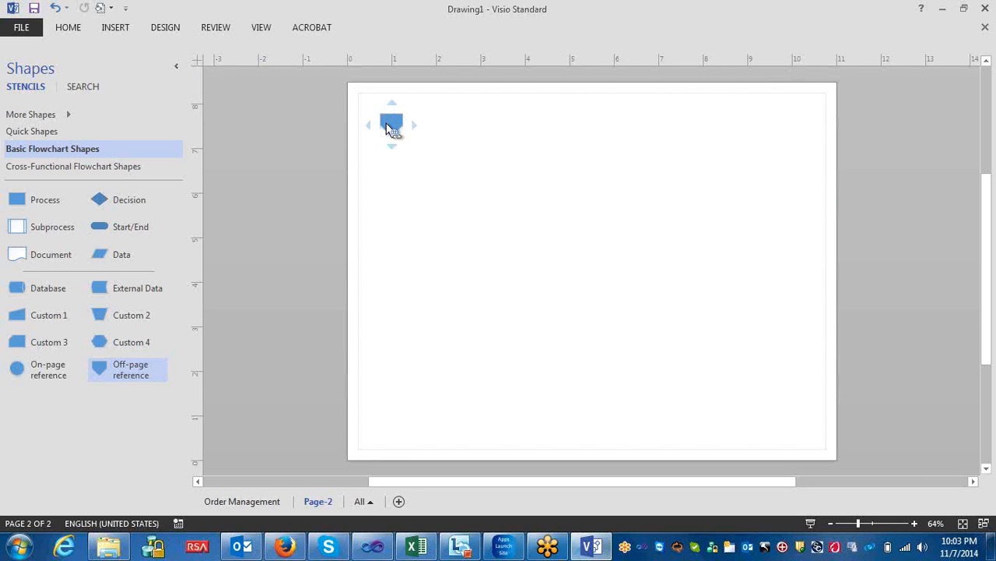
left_click(396, 126)
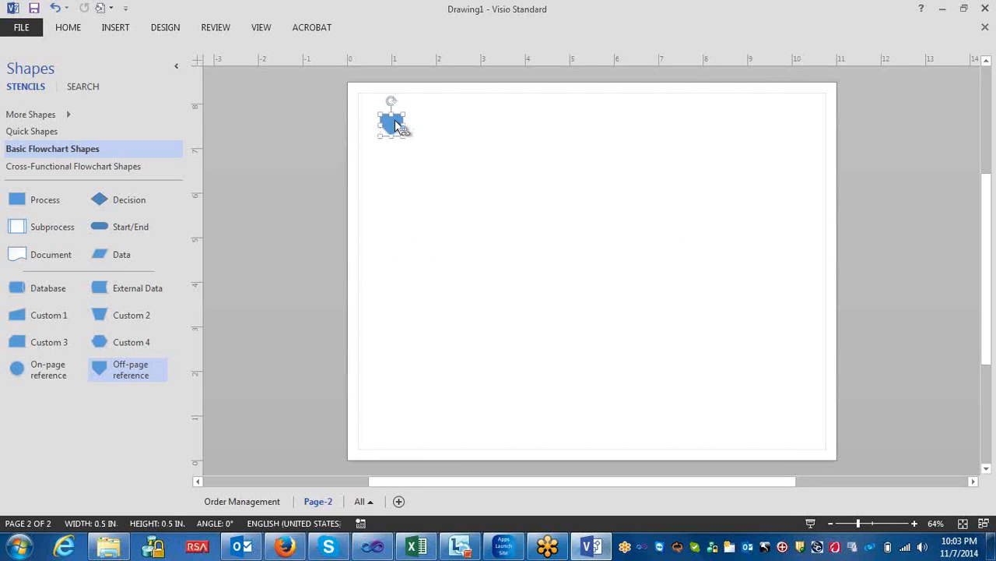
key("Delete")
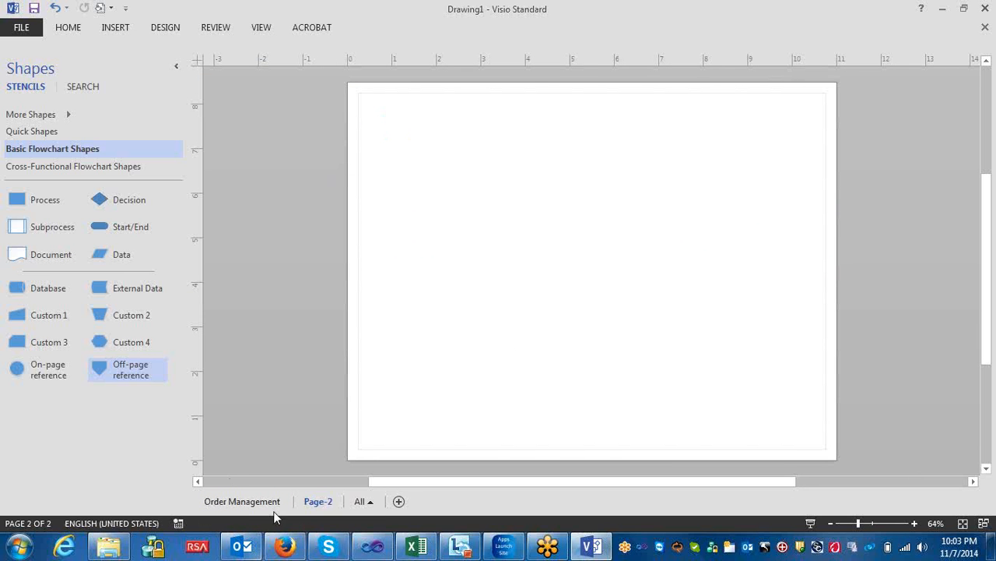
left_click(250, 501)
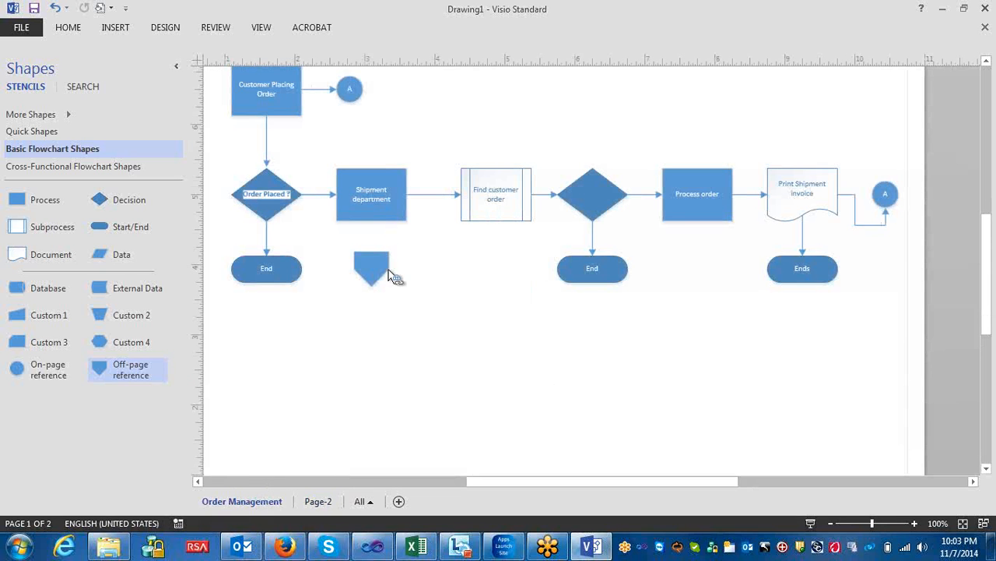
left_click_drag(380, 271, 380, 272)
key("Delete")
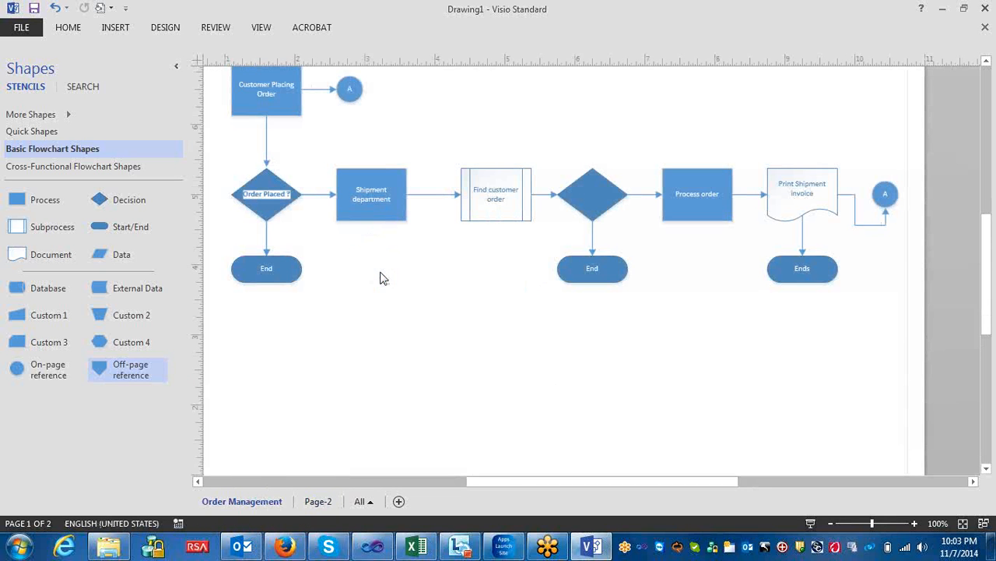
Place an Off-page reference shape below Shipment department on the Order Management page, linked to the existing page Page-2.
left_click(320, 501)
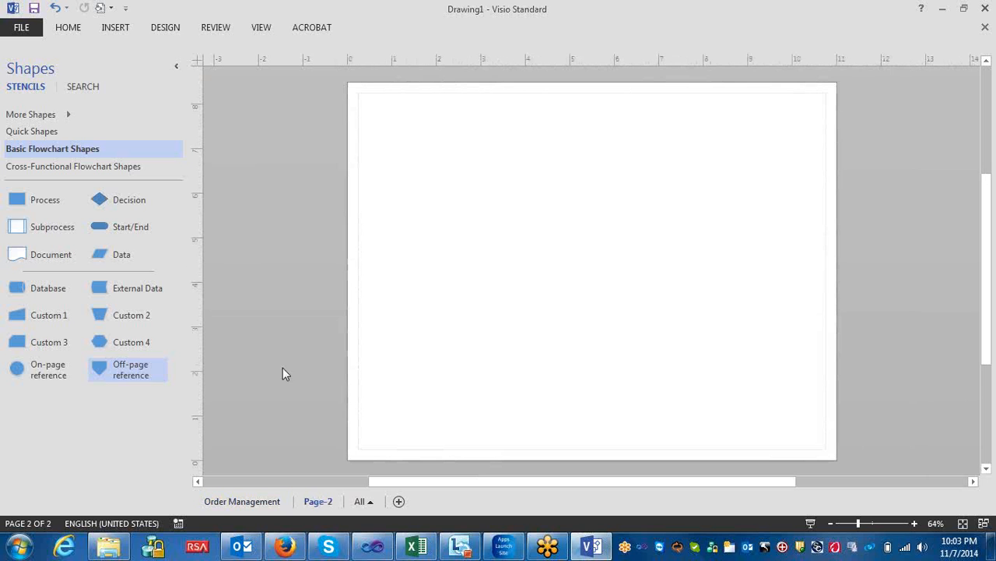
left_click(276, 500)
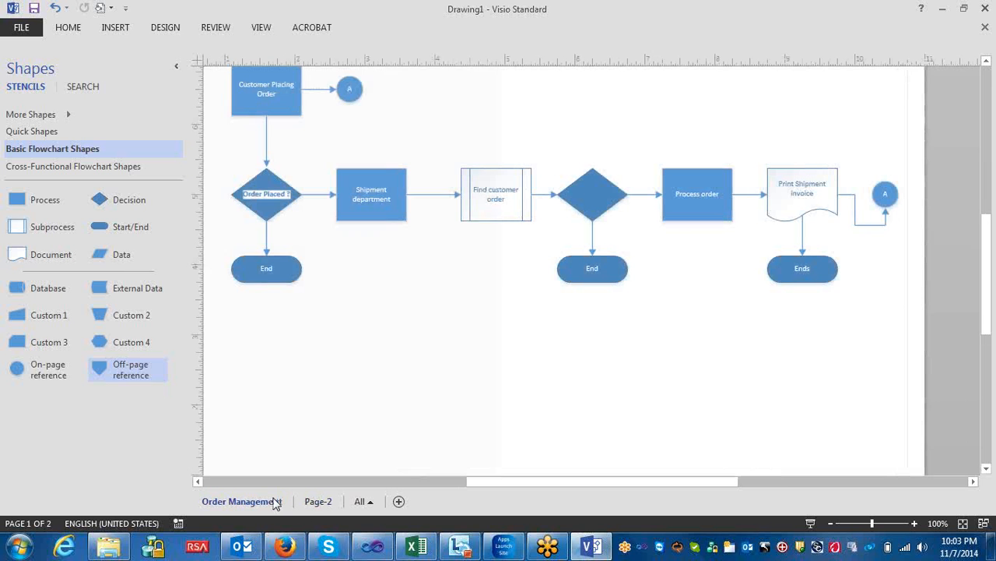
left_click_drag(123, 373, 380, 269)
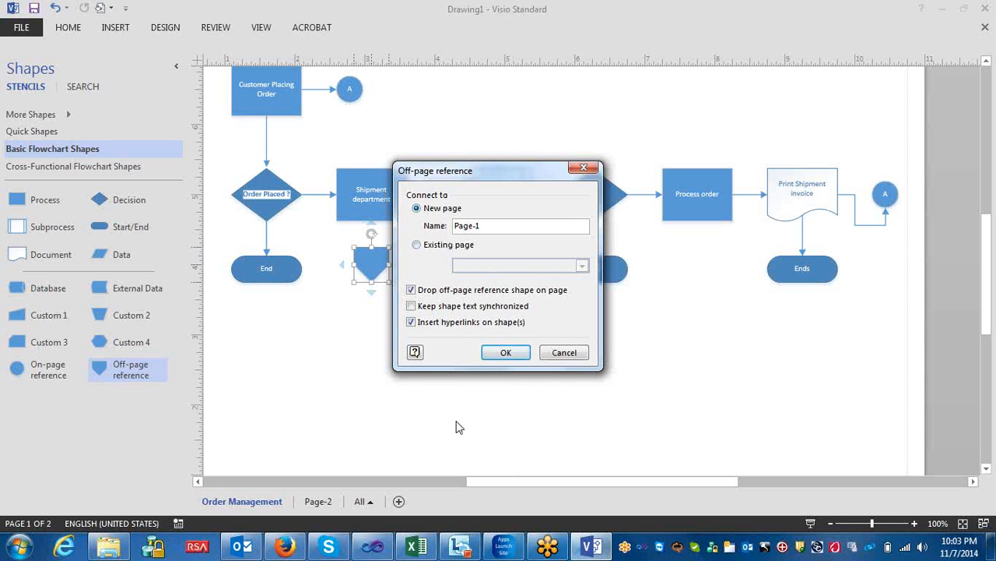
left_click(417, 245)
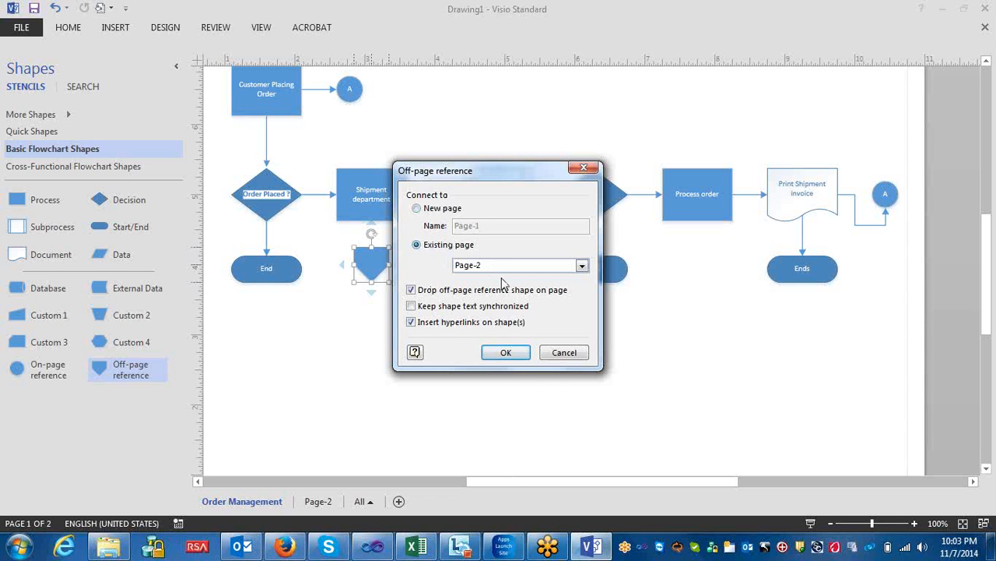
left_click(486, 356)
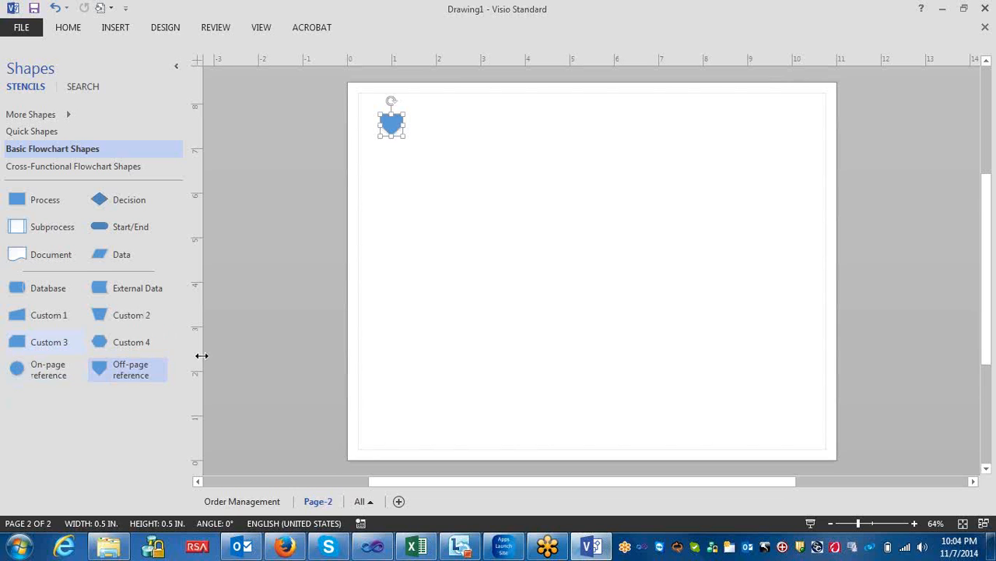
Check the linked off-page reference shapes on the Order Management page and on Page-2.
left_click(269, 500)
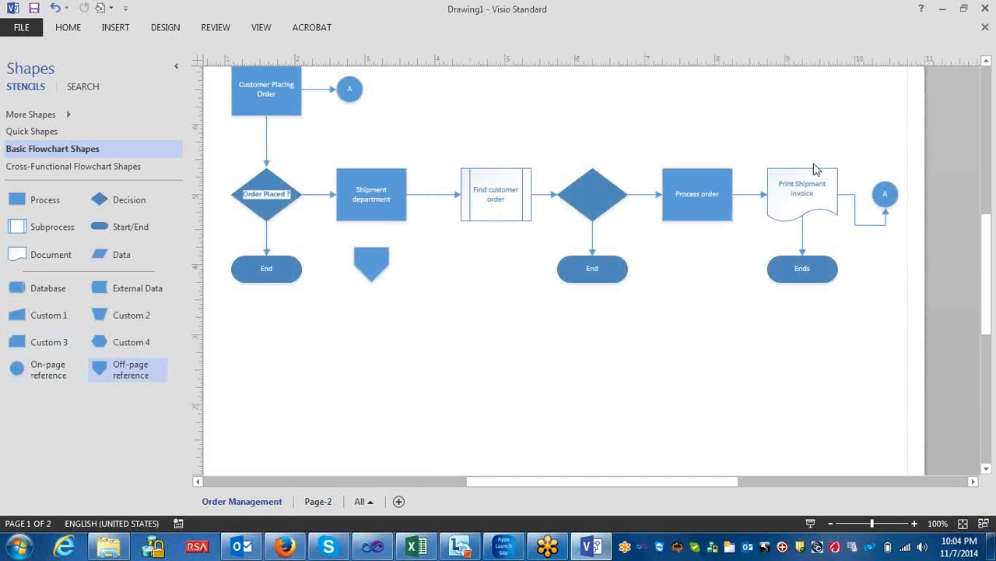
left_click(317, 501)
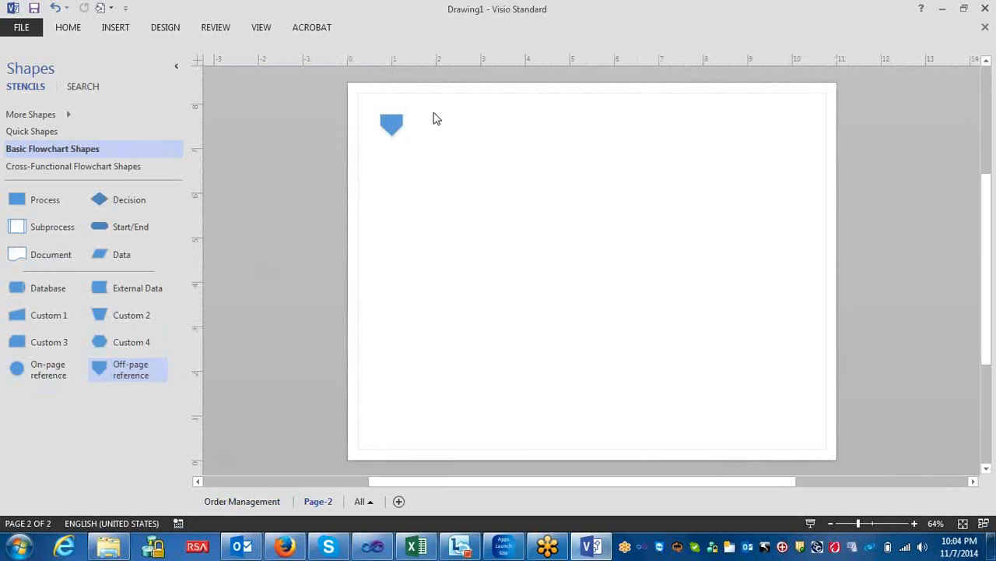
left_click(261, 505)
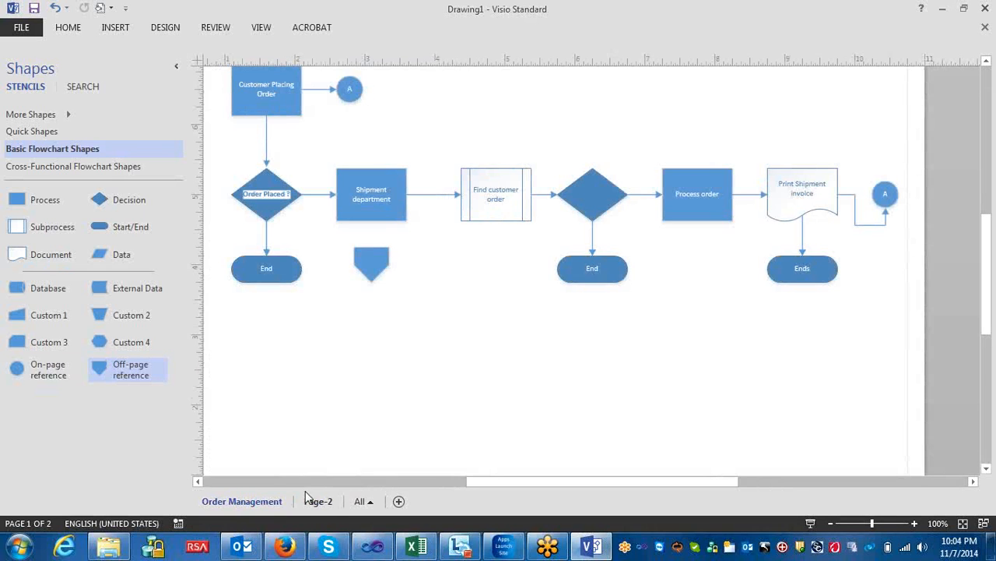
Add a new blank page to the drawing after Page-2.
left_click(327, 502)
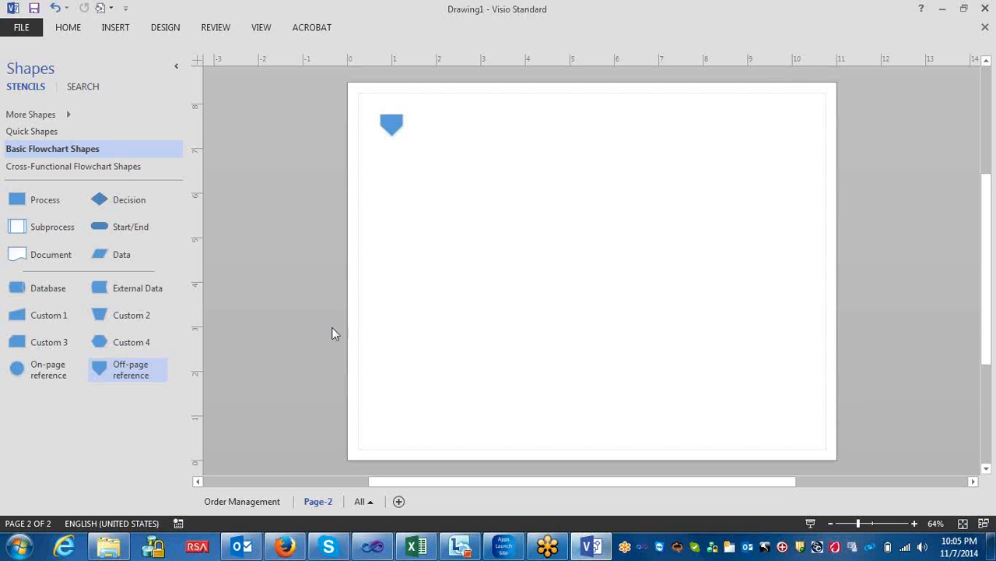
left_click(399, 501)
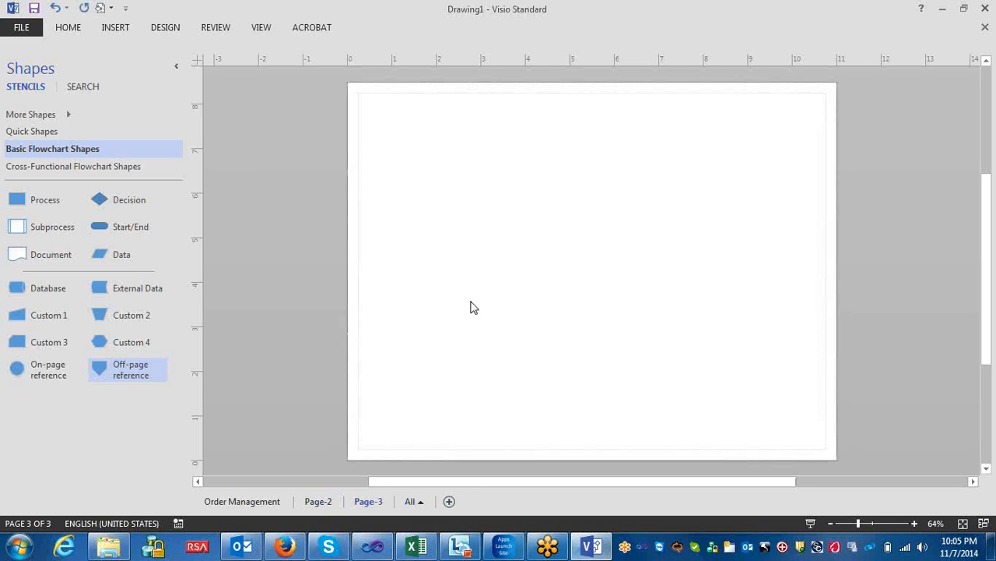
left_click(117, 29)
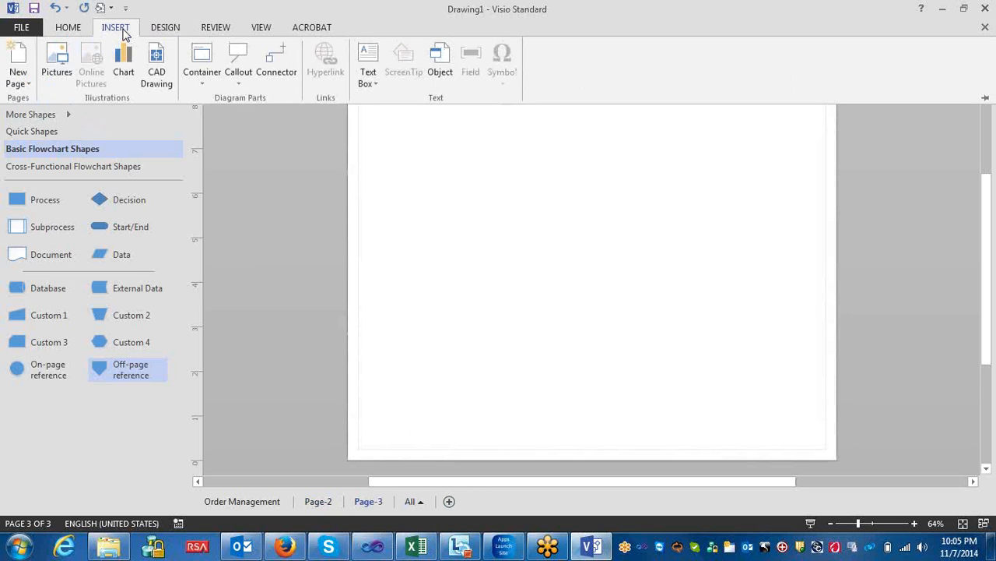
left_click(164, 27)
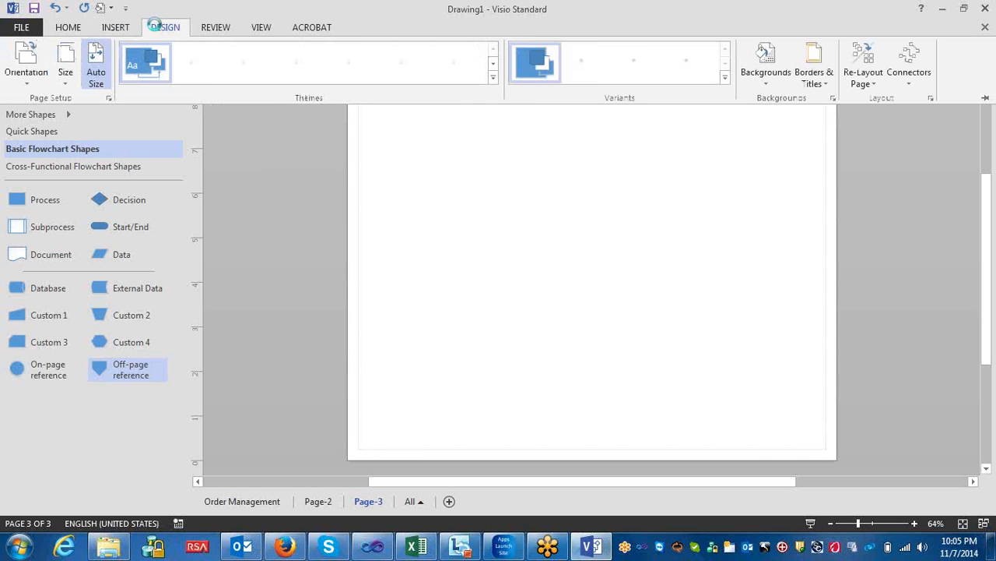
left_click(67, 31)
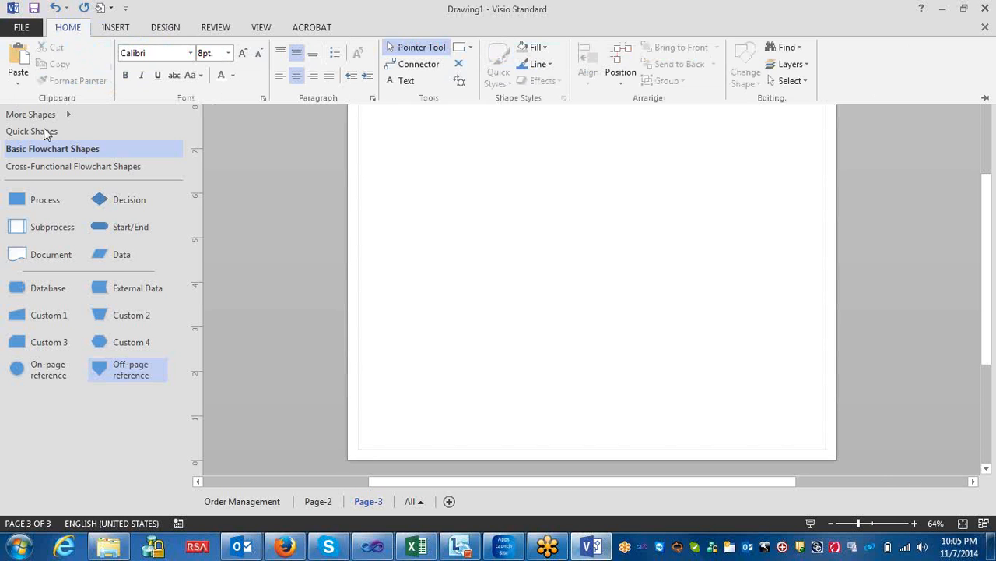
key("ctrl+F1")
left_click(42, 131)
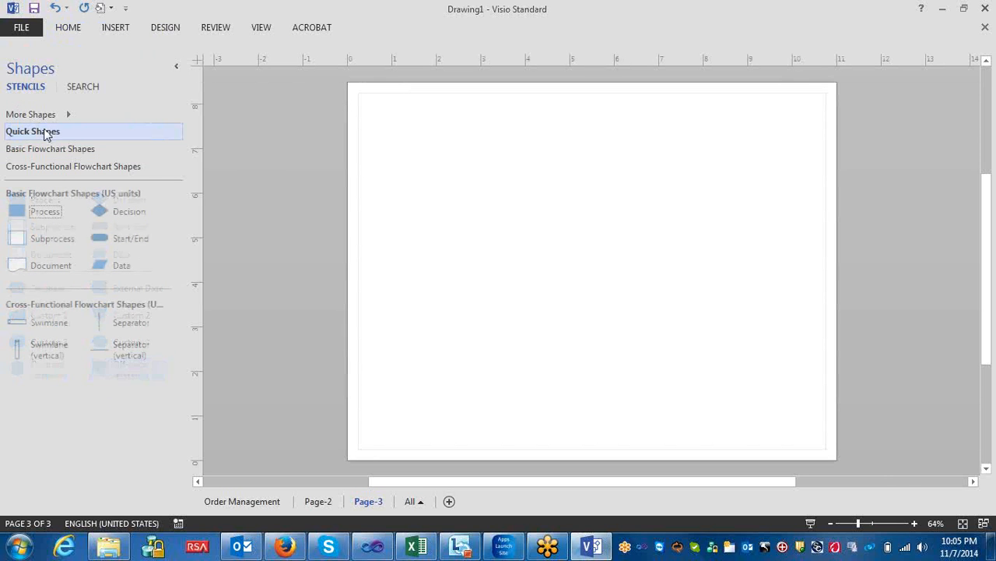
Place a horizontal Swimlane from the Cross-Functional Flowchart Shapes near the top of Page-3.
left_click(63, 166)
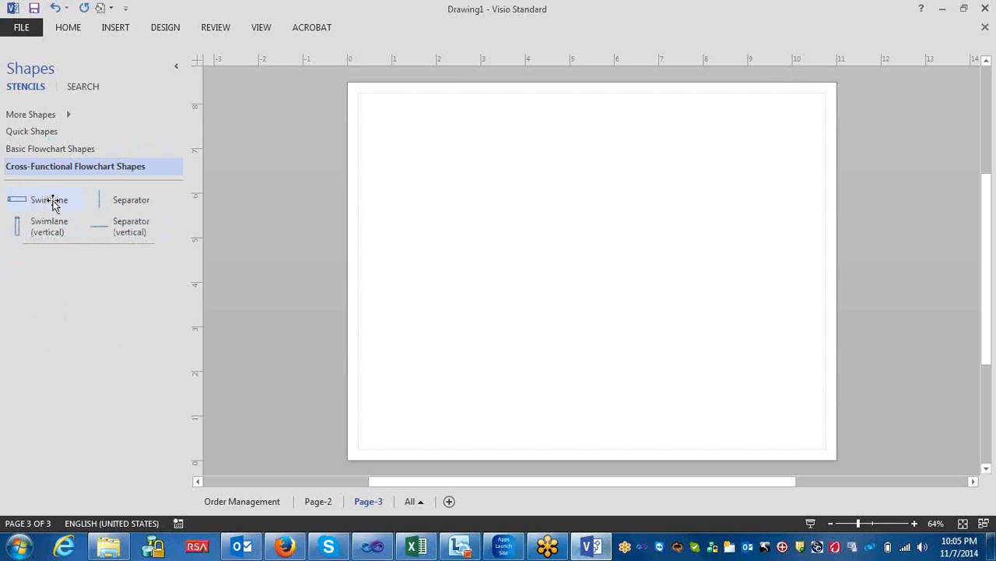
left_click_drag(52, 204, 492, 147)
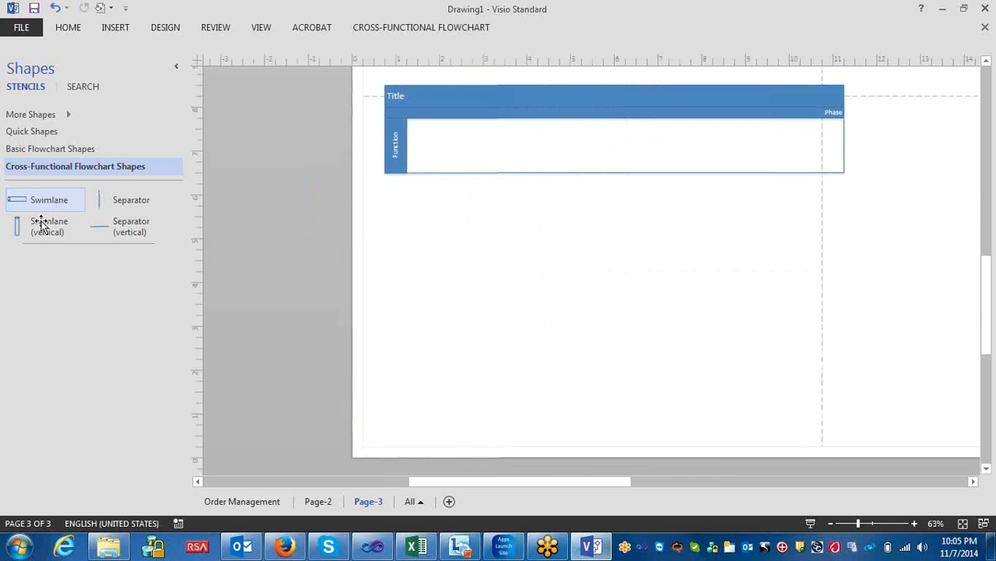
Try a vertical Swimlane beside the horizontal one on Page-3 and undo its placement.
left_click_drag(44, 223, 754, 339)
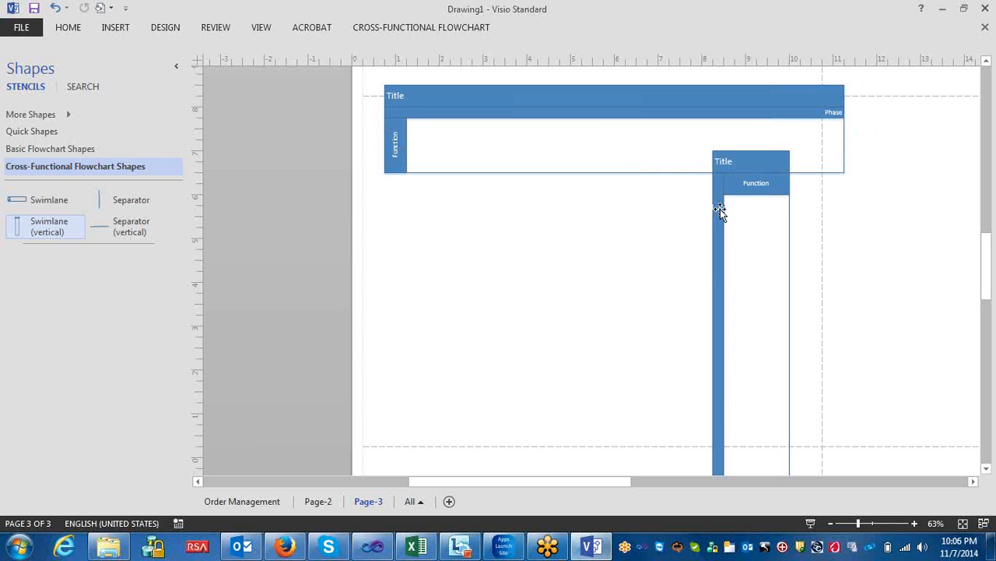
key("ctrl+z")
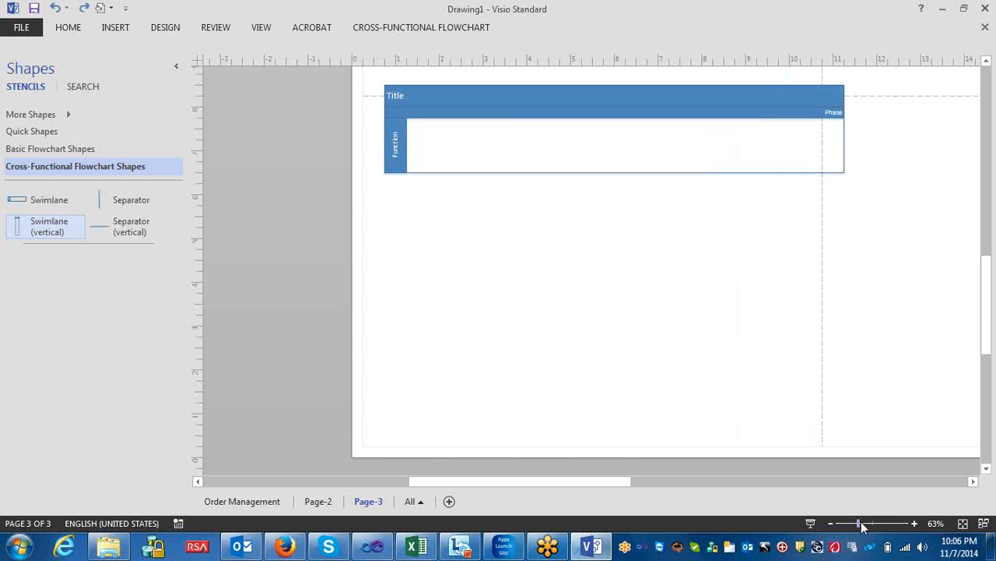
Move the horizontal swimlane diagram into the upper-left corner of the page, within its margins.
left_click(831, 523)
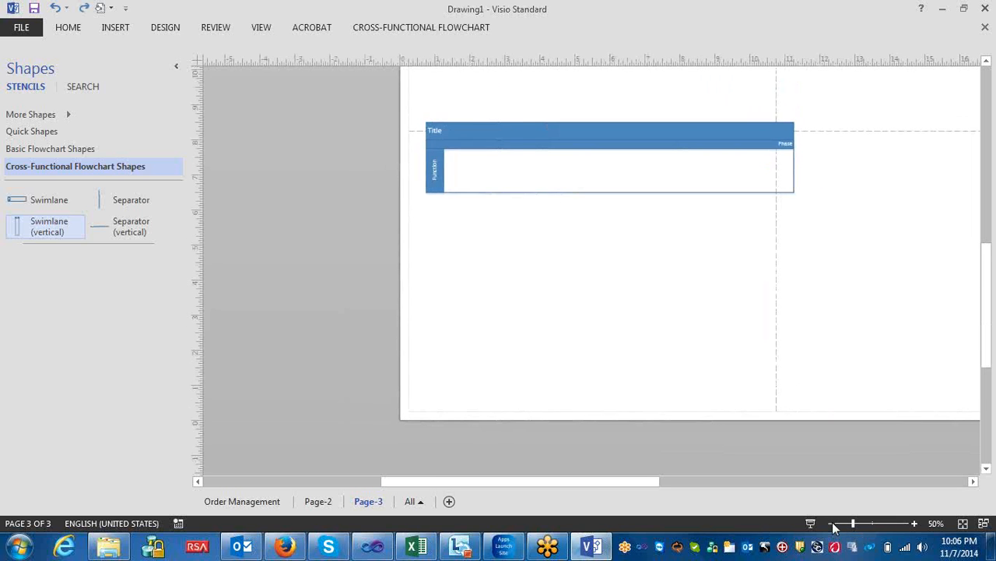
left_click(832, 521)
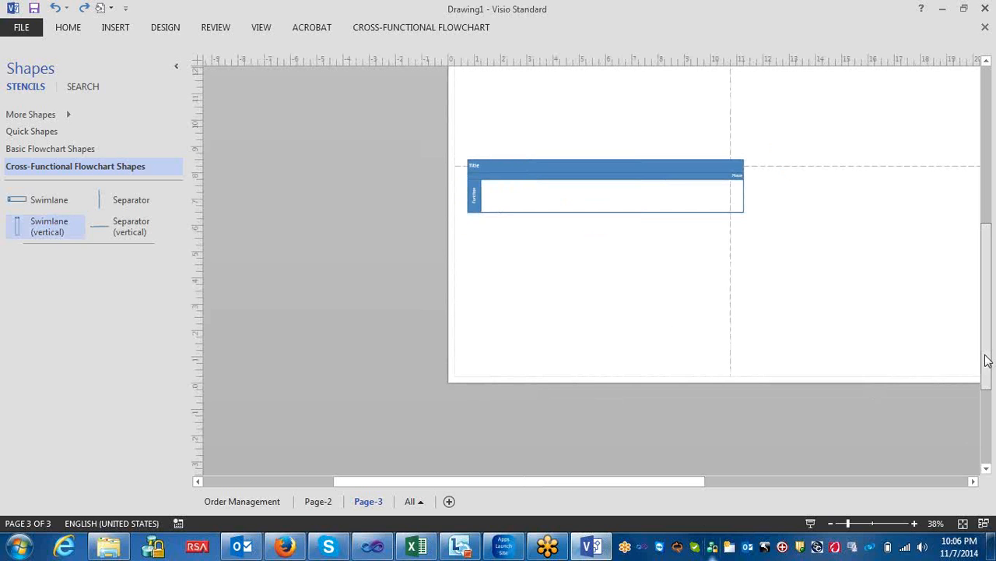
left_click_drag(987, 360, 987, 292)
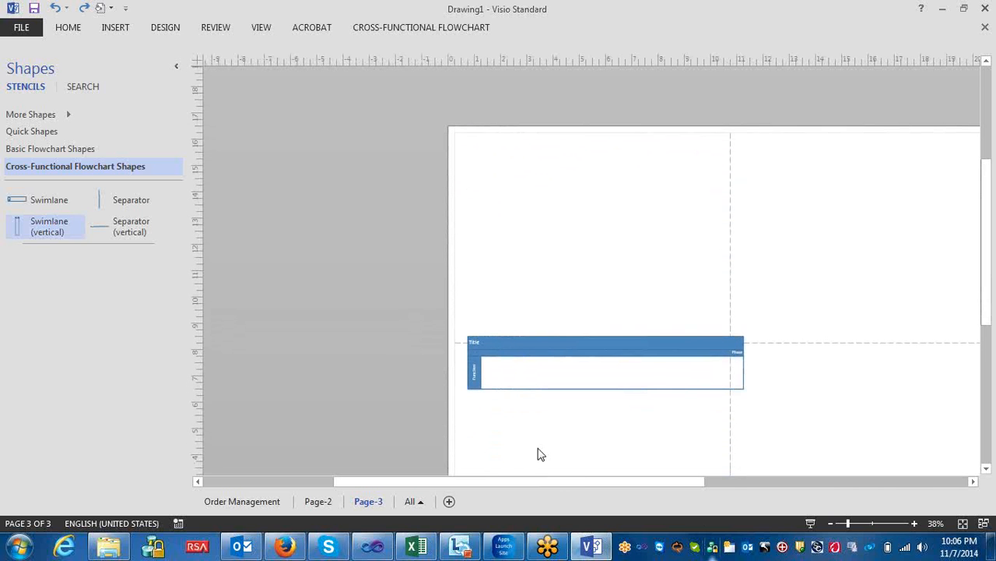
left_click(830, 523)
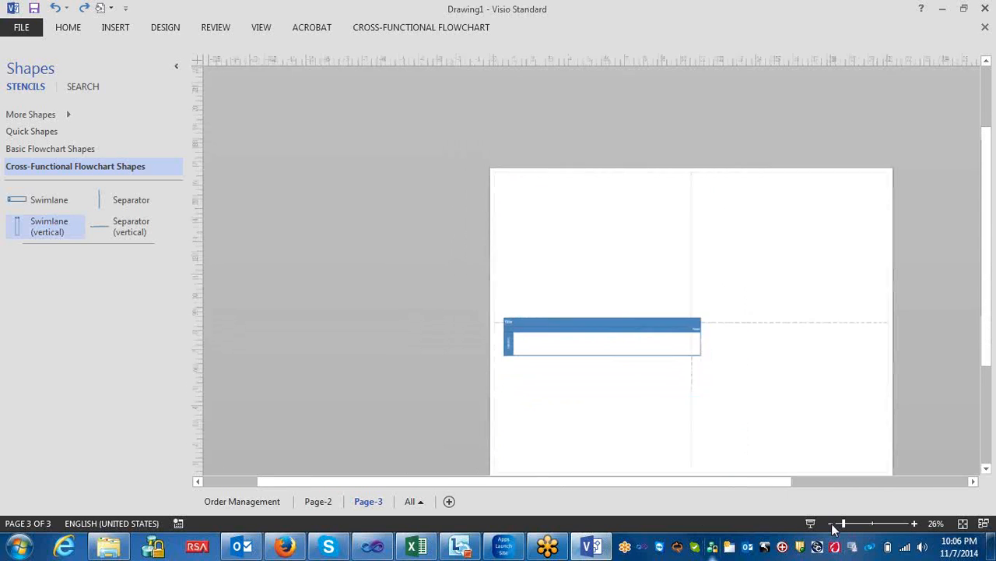
left_click_drag(711, 482, 800, 498)
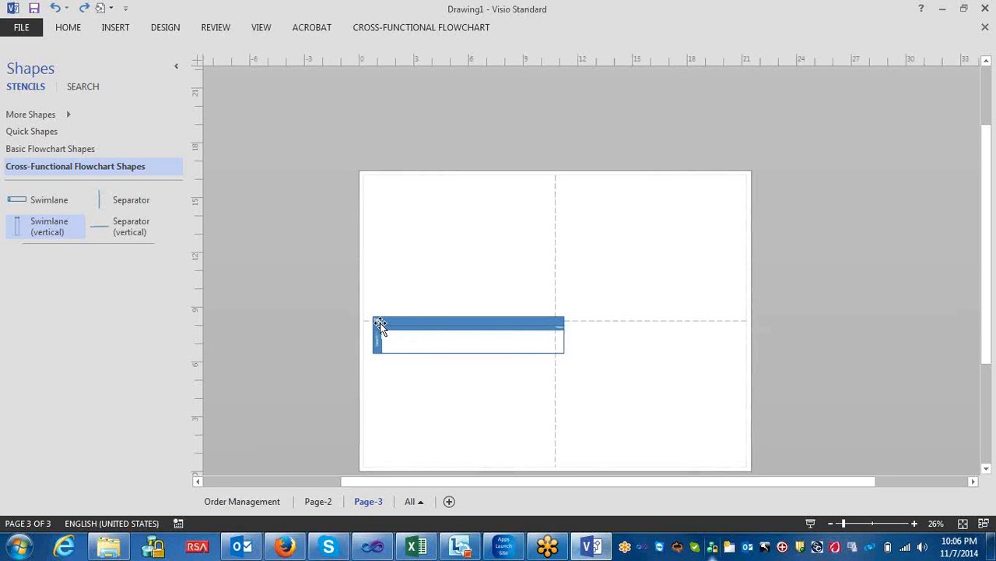
left_click_drag(380, 322, 372, 181)
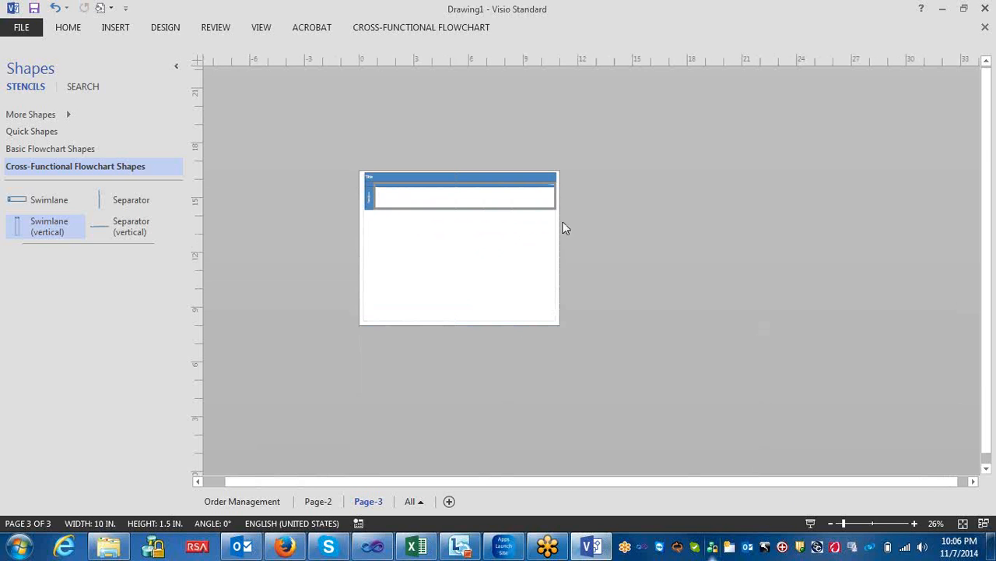
Change the swimlane diagram's title to "Order Management".
left_click(873, 524)
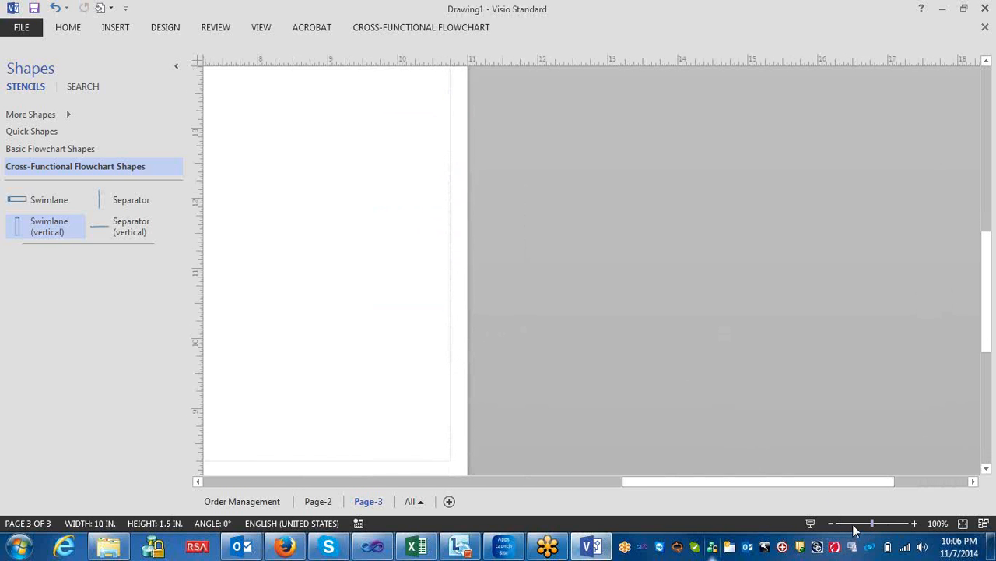
left_click(852, 524)
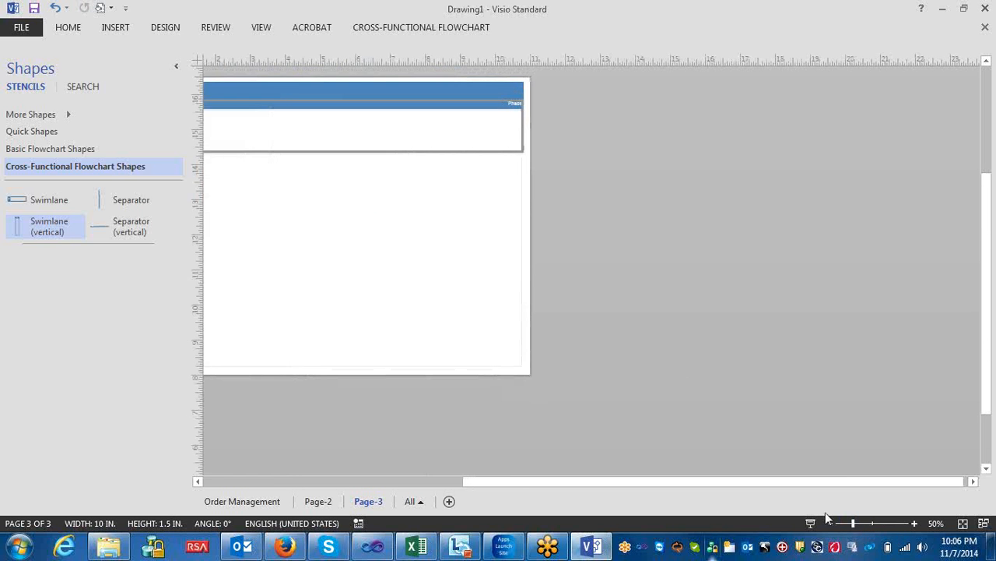
left_click_drag(807, 483, 638, 498)
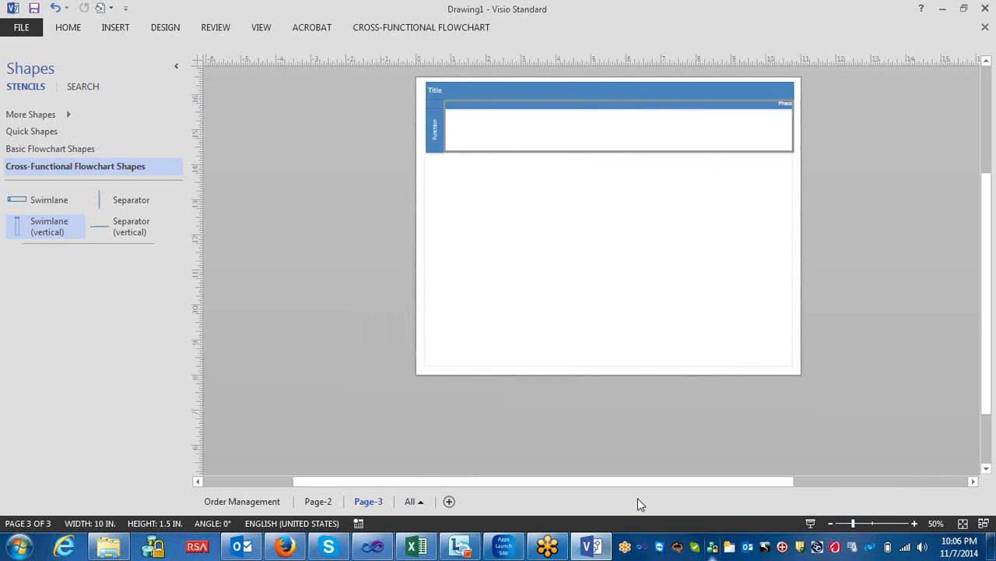
left_click(436, 90)
double_click(435, 90)
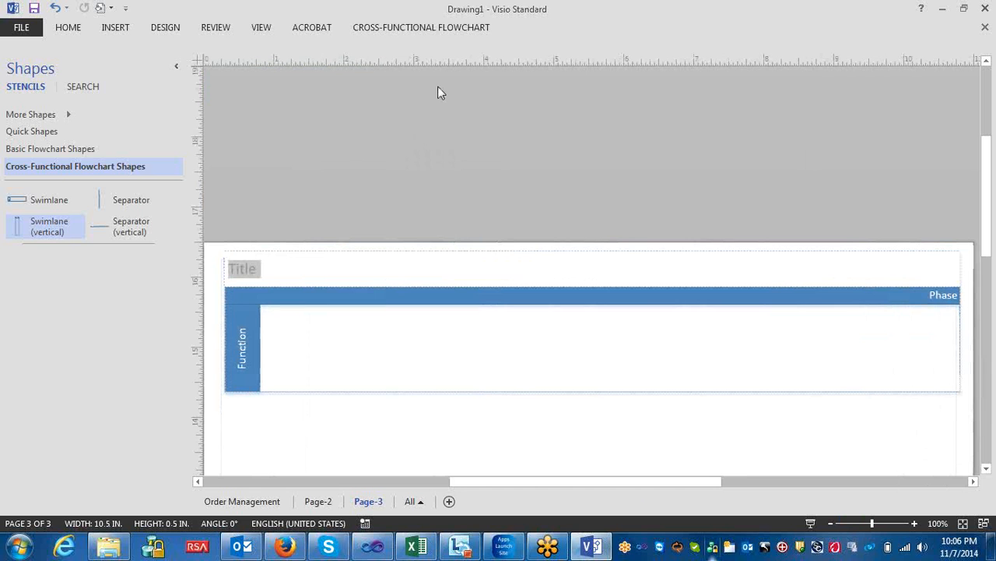
type("Order")
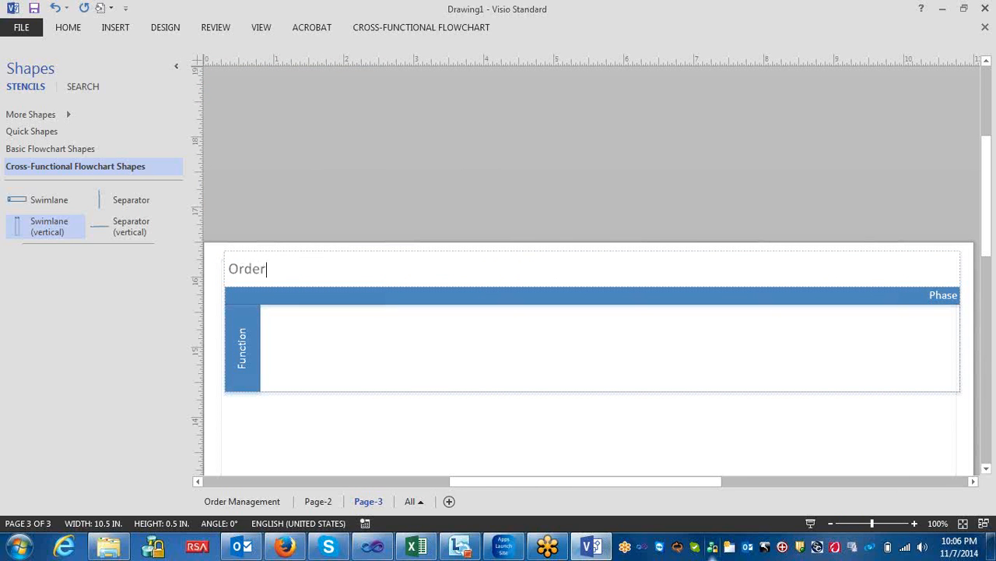
type(" Management")
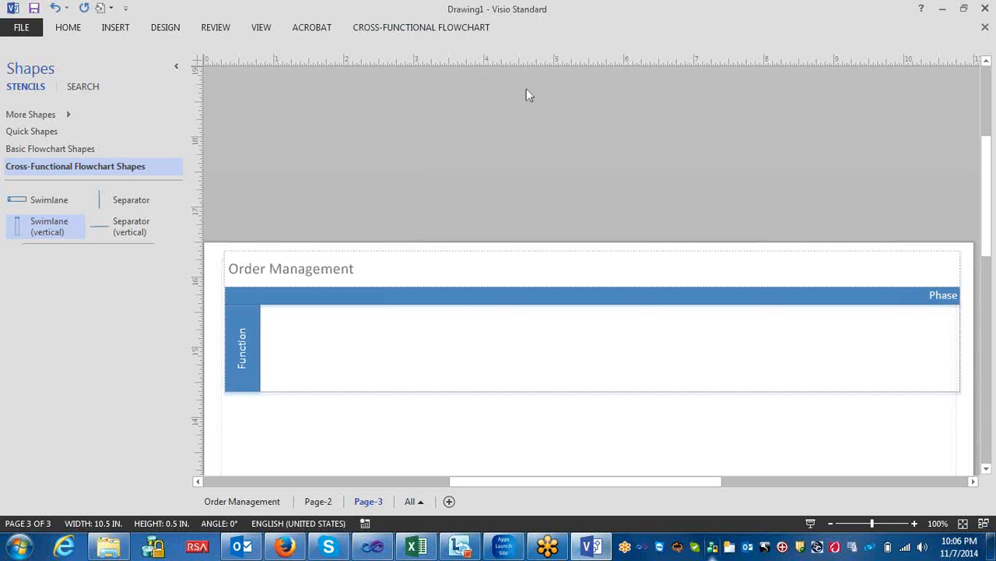
left_click(490, 175)
scroll(491, 178, "down", 2)
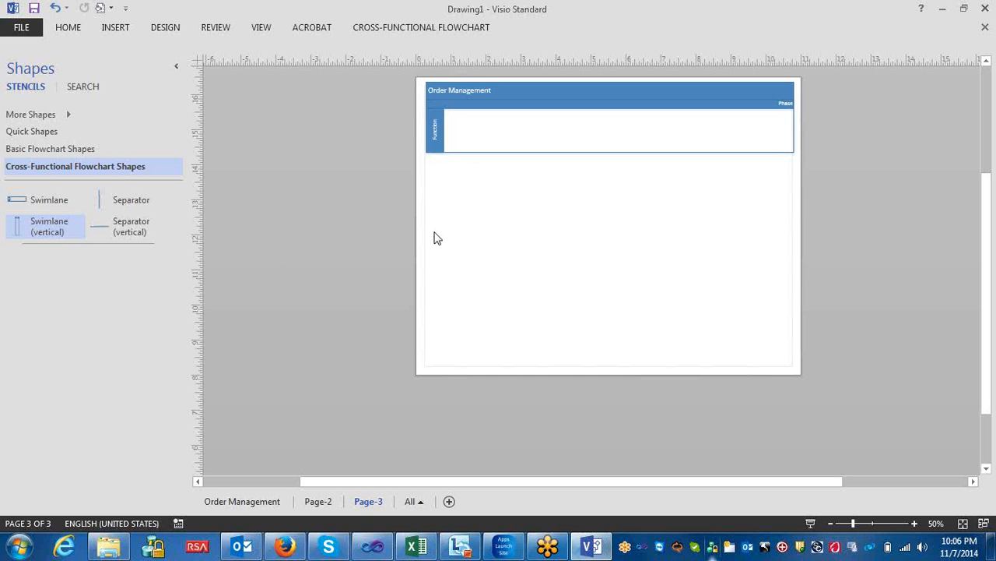
Label the first swimlane "Retail site".
double_click(435, 128)
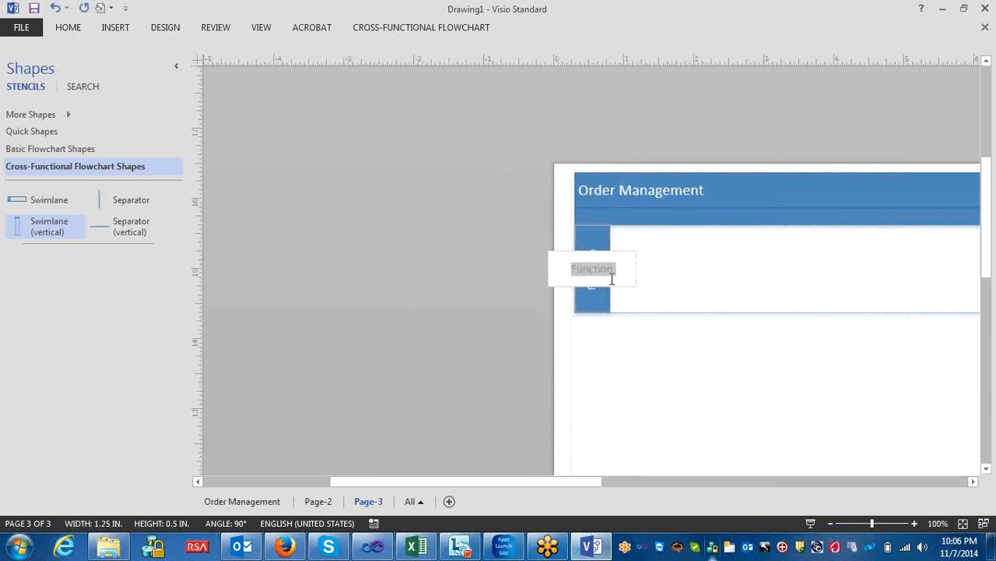
type("Retail")
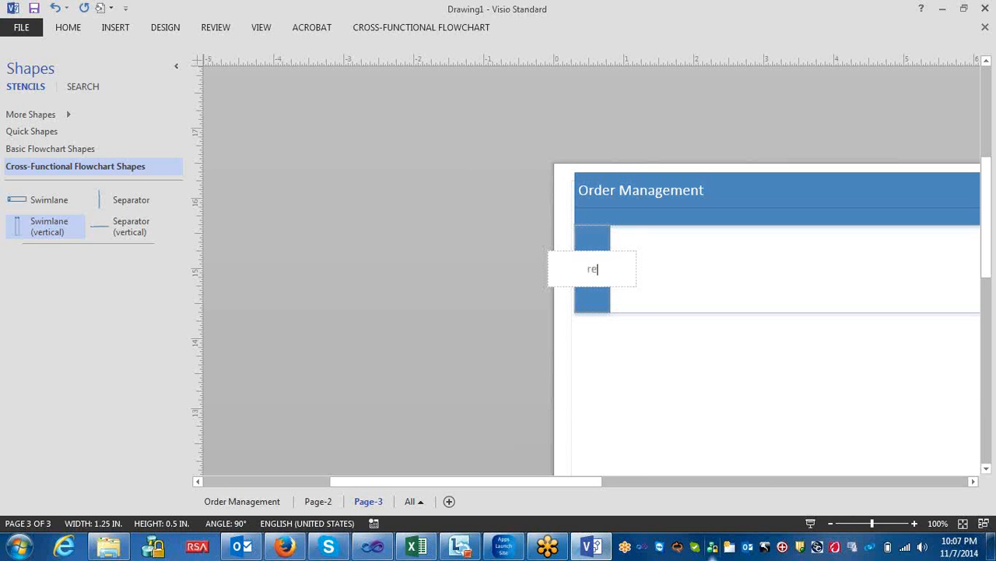
type(" site")
left_click(671, 366)
scroll(668, 360, "down", 2, "ctrl")
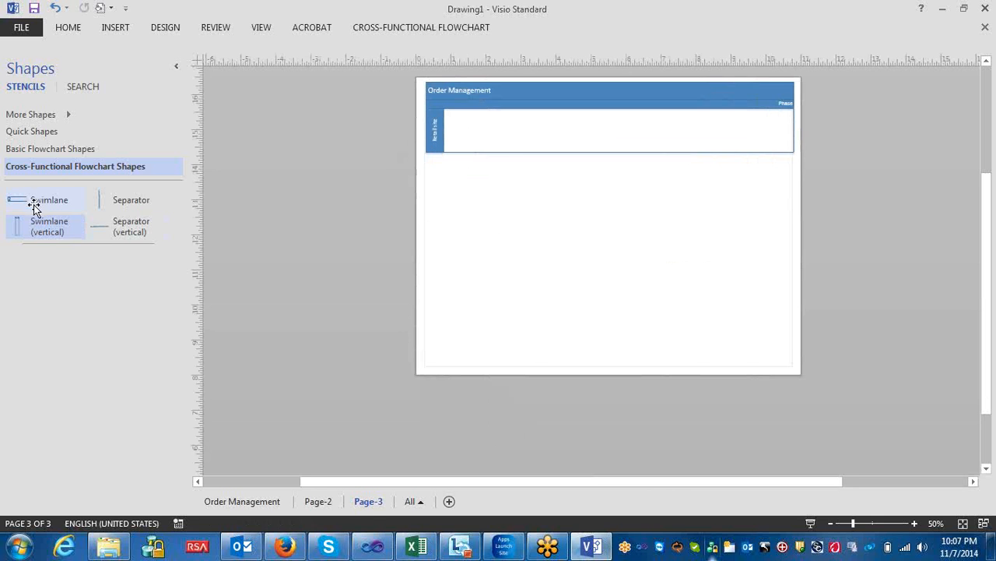
Add a second horizontal swimlane directly below Retail site and label it "Ordering Department".
left_click_drag(62, 201, 523, 174)
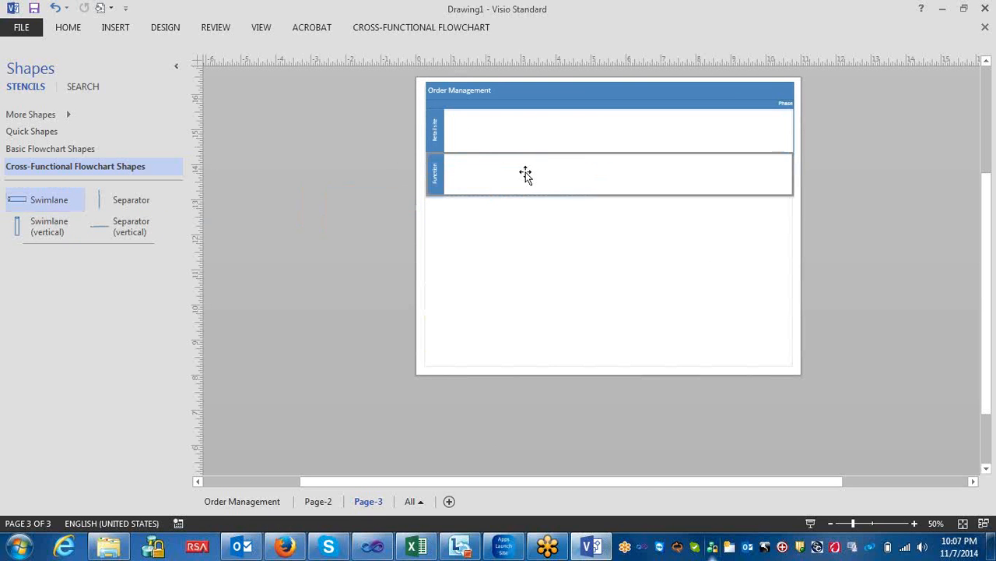
key("Escape")
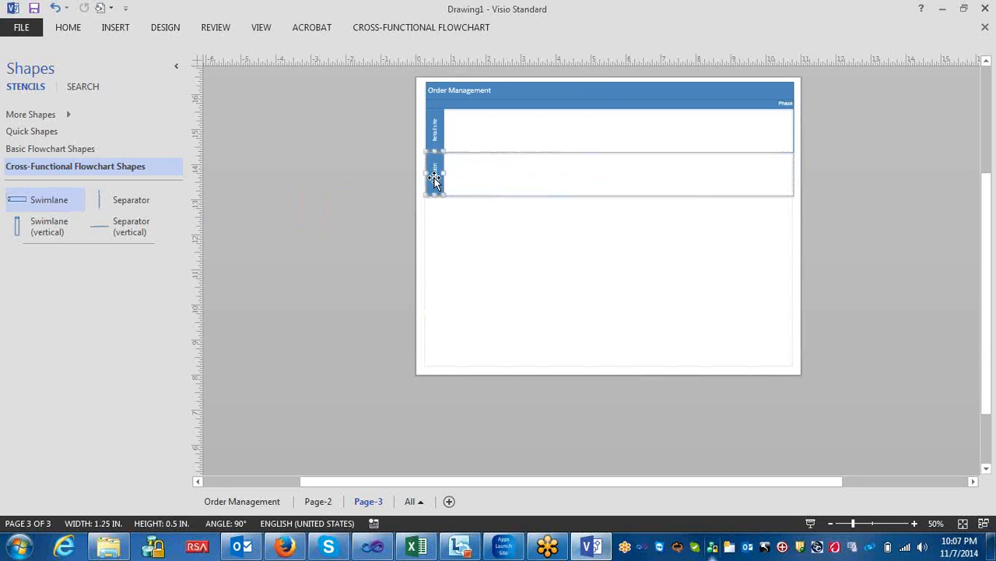
double_click(434, 180)
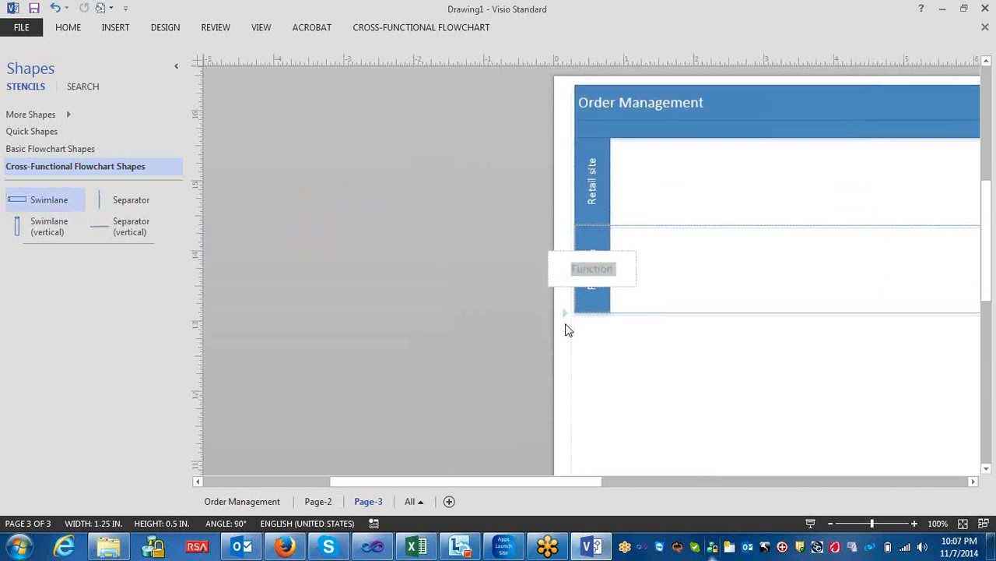
type("Or")
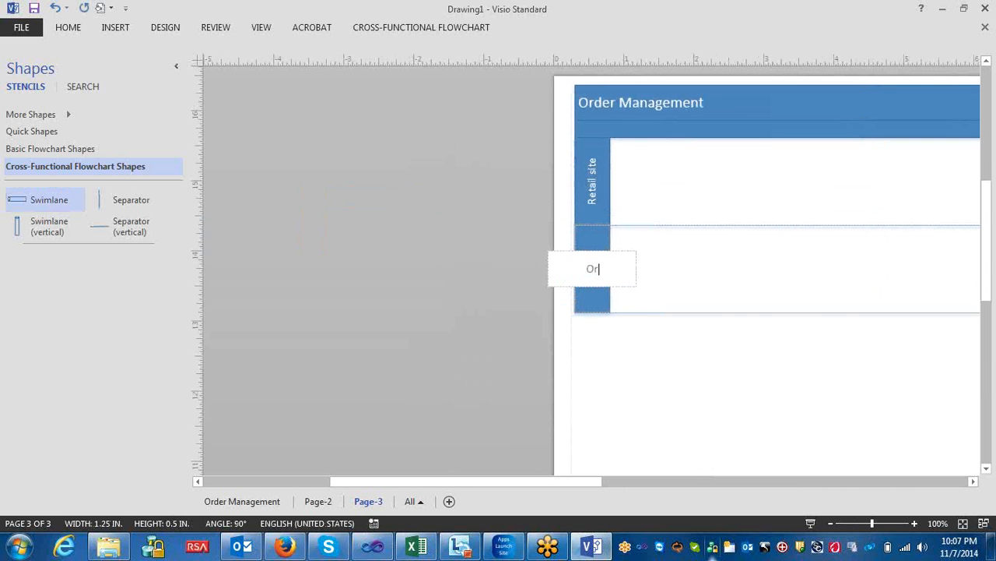
type("dering Department")
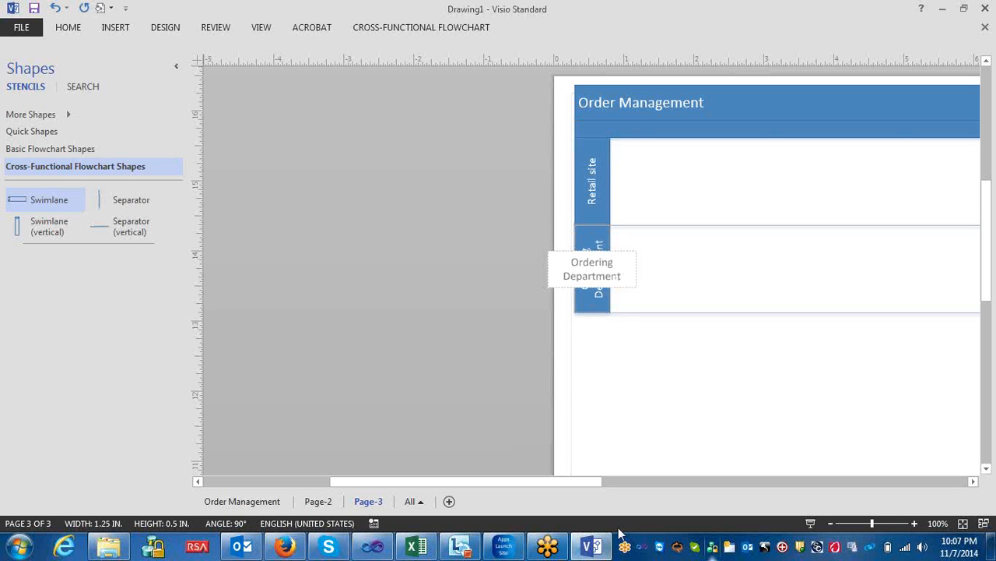
left_click(596, 403)
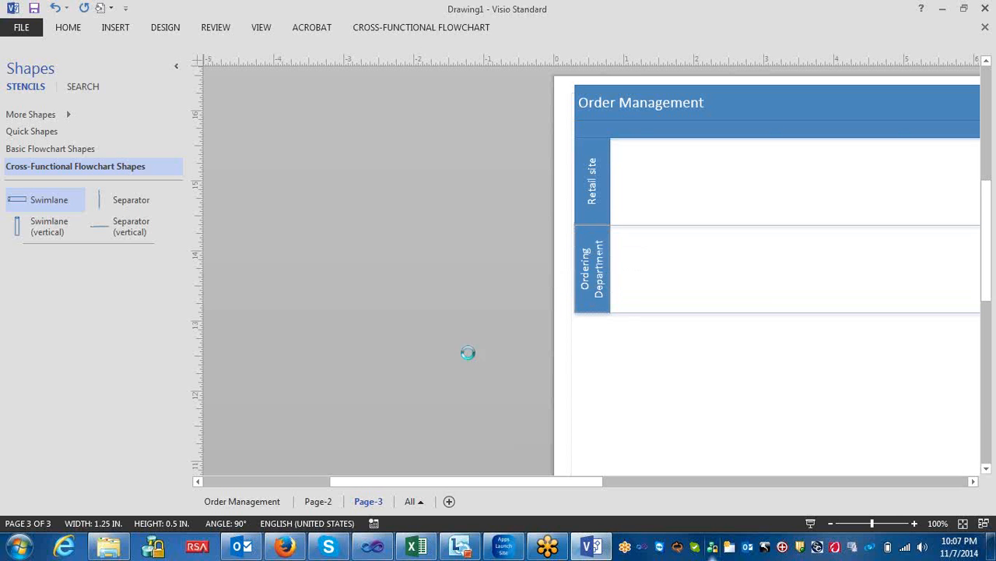
Add a third horizontal swimlane directly below Ordering Department and label it "Warehouse".
left_click_drag(39, 200, 512, 222)
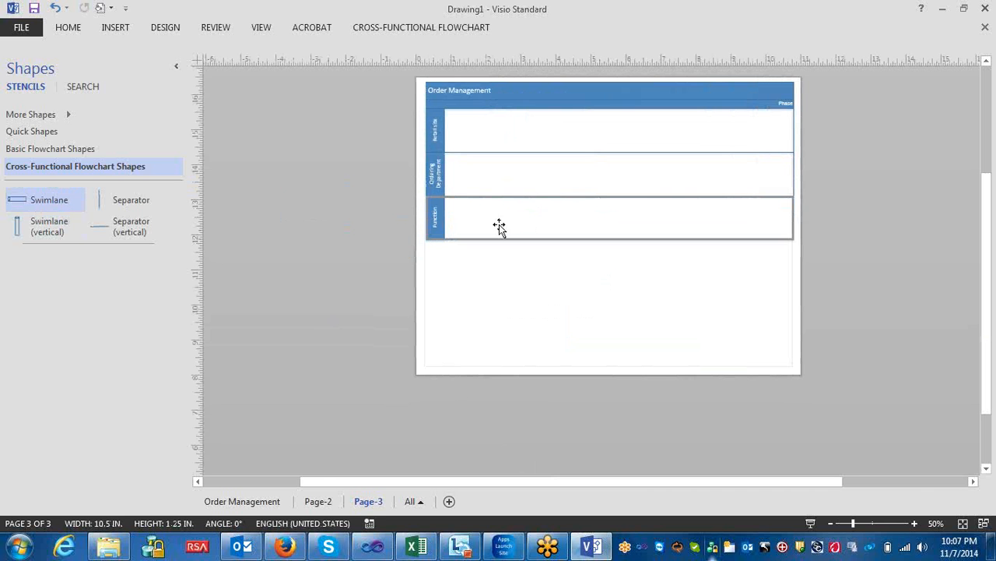
left_click(429, 221)
double_click(429, 220)
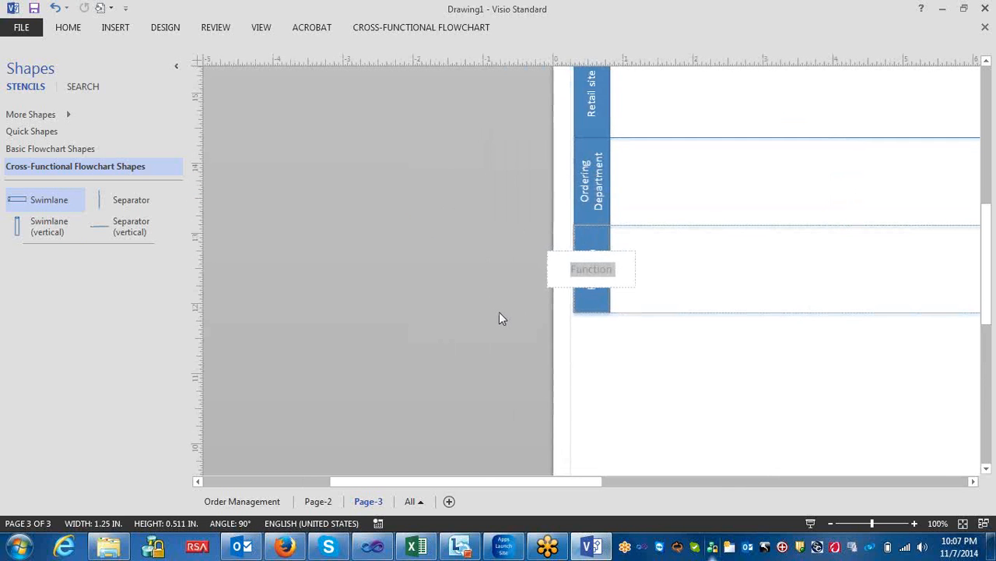
type("Warehouse")
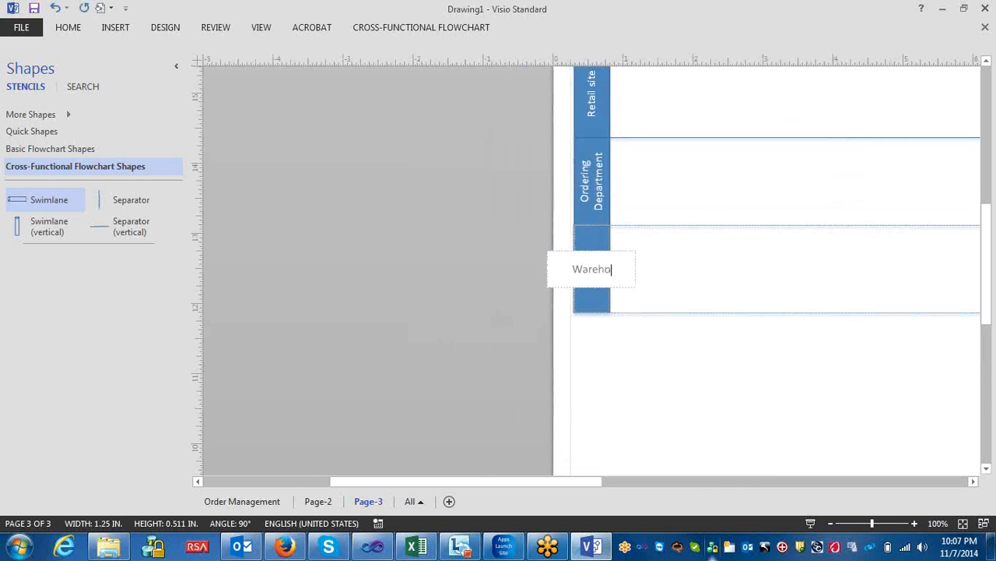
left_click(475, 345)
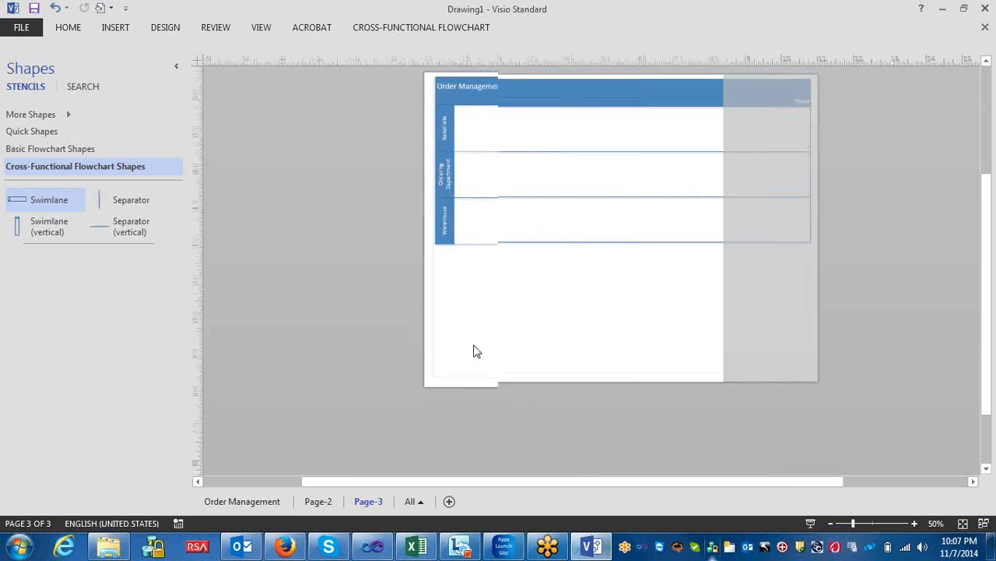
Add a fourth horizontal swimlane directly below Warehouse and label it "Shipment".
left_click_drag(41, 204, 510, 265)
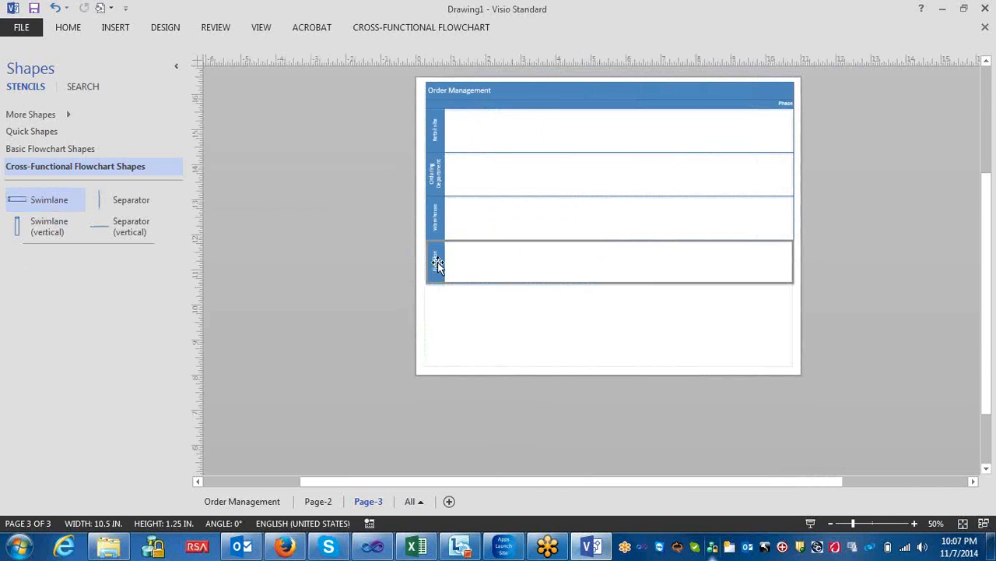
double_click(438, 265)
type("S")
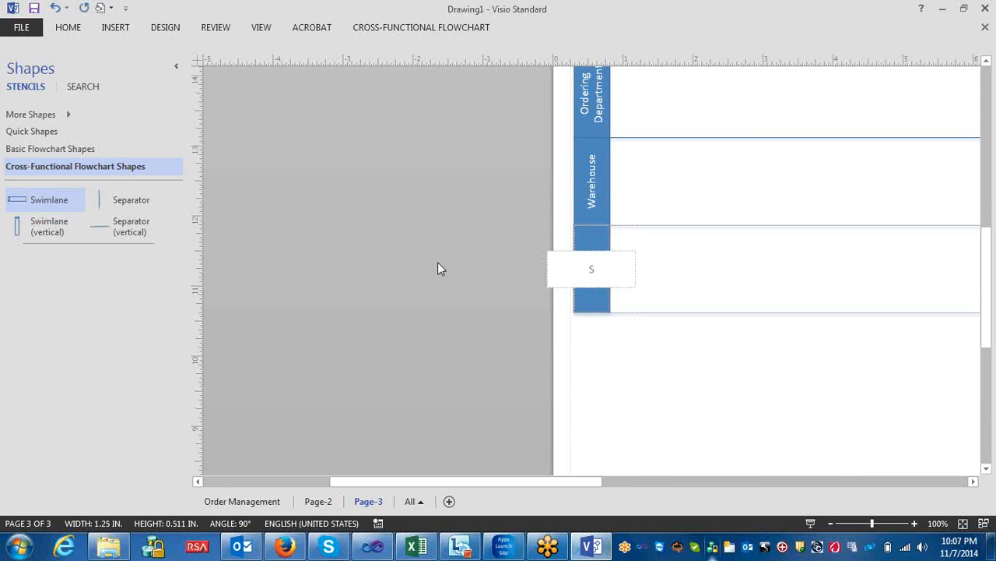
type("hipment")
left_click(662, 366)
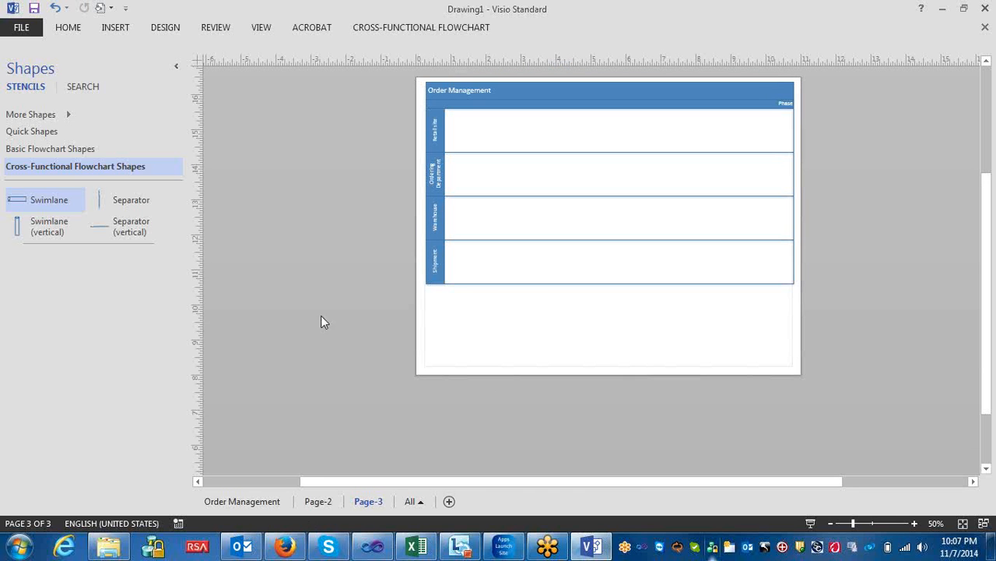
left_click_drag(149, 199, 610, 150)
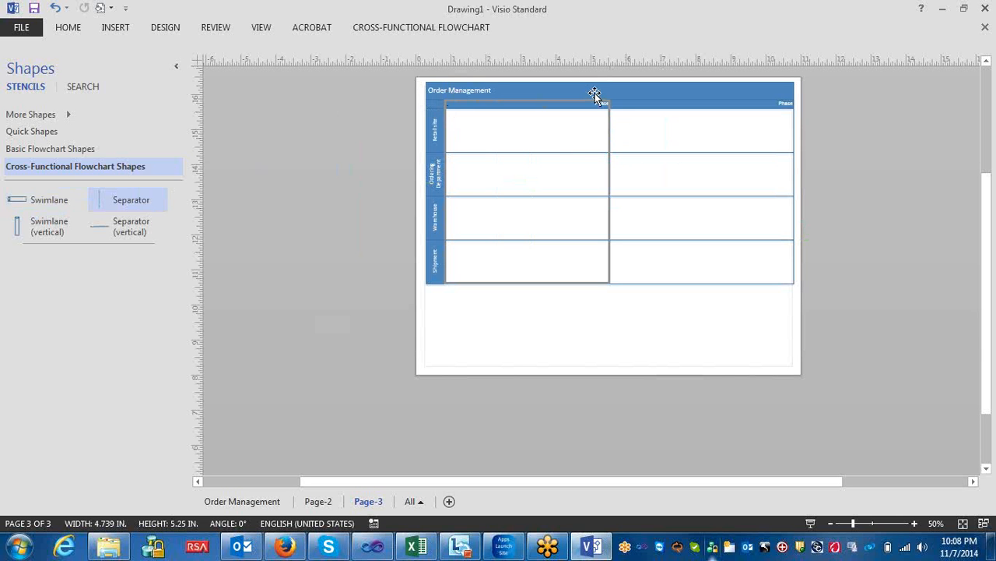
left_click_drag(608, 102, 610, 111)
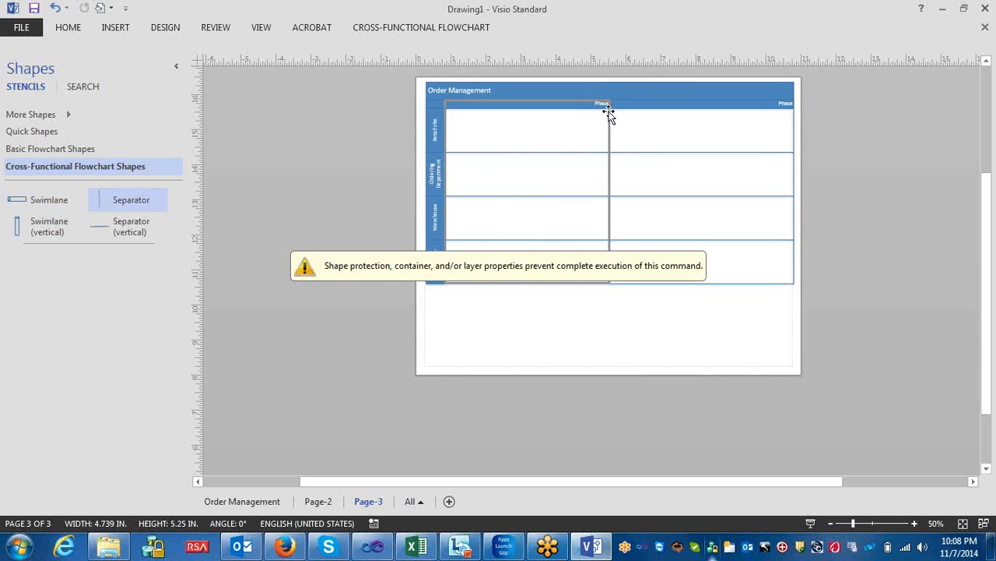
key("ctrl+z")
key("ctrl+z")
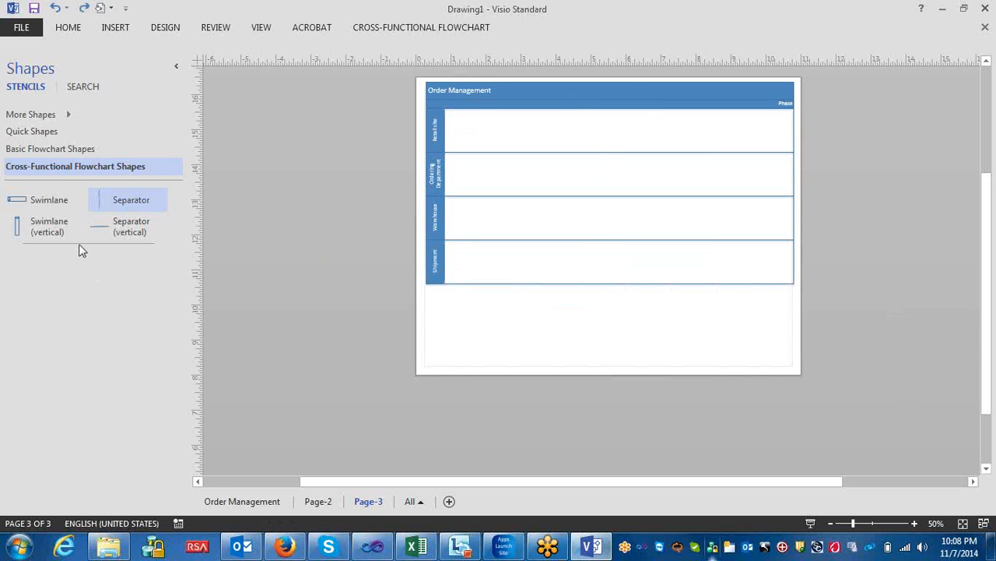
left_click_drag(97, 199, 508, 193)
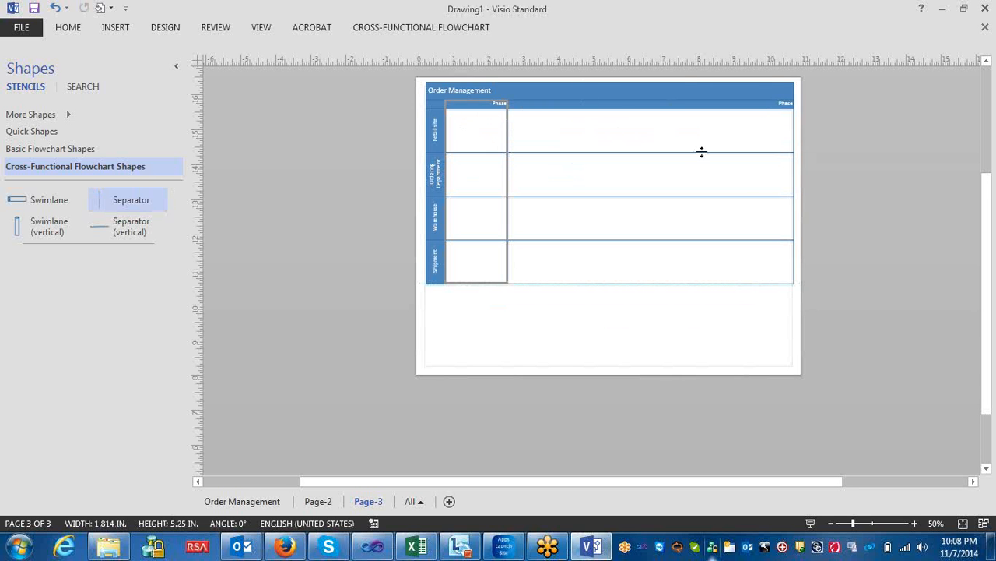
key("Delete")
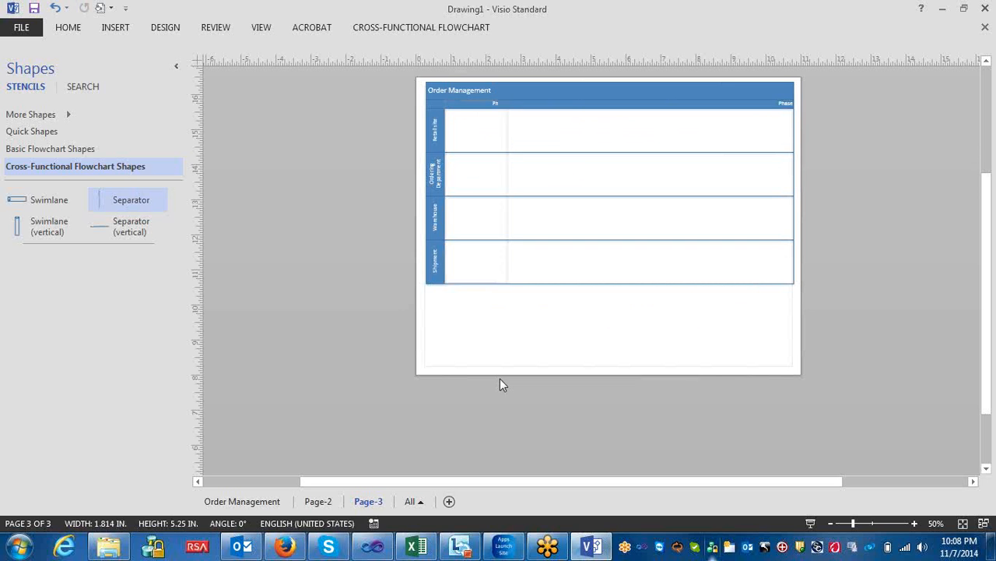
Place a Start/End shape near the beginning of the Retail site lane and label it "Start".
left_click(46, 129)
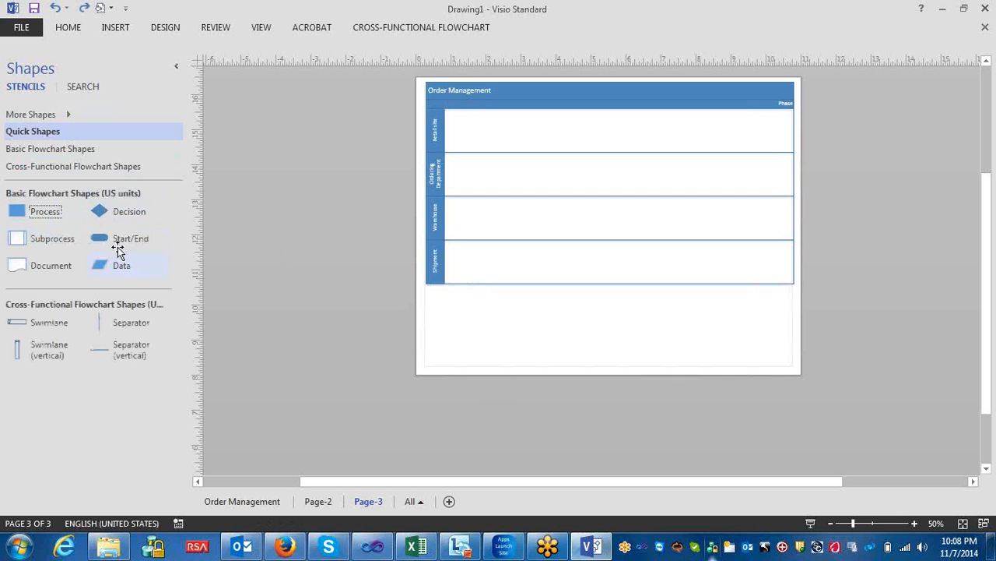
left_click_drag(117, 243, 482, 132)
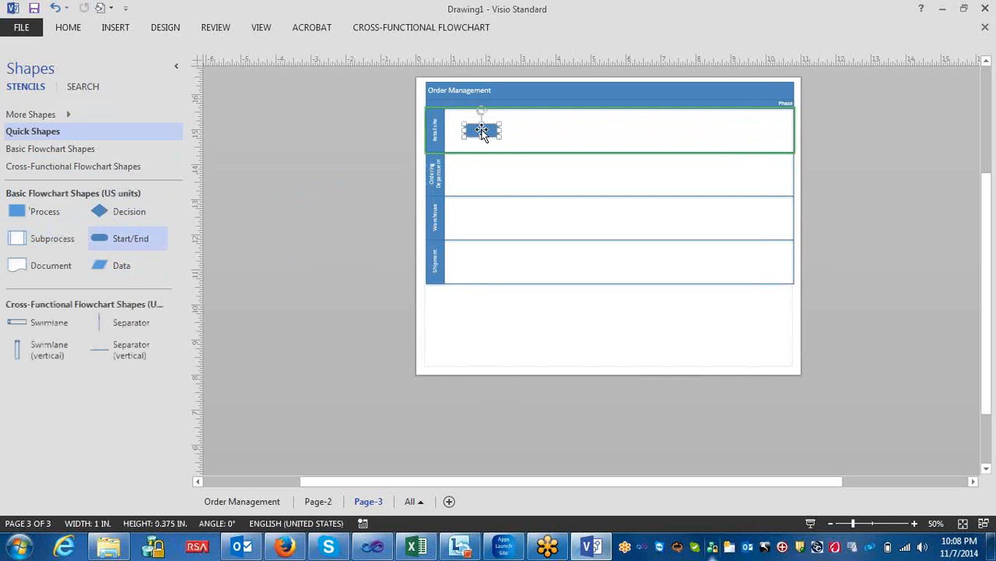
double_click(483, 131)
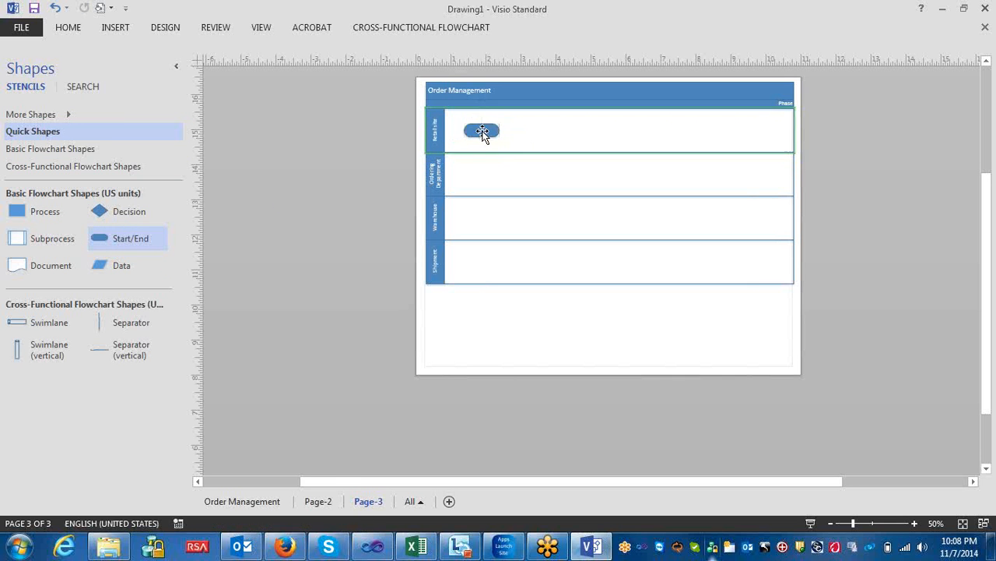
type("Sa")
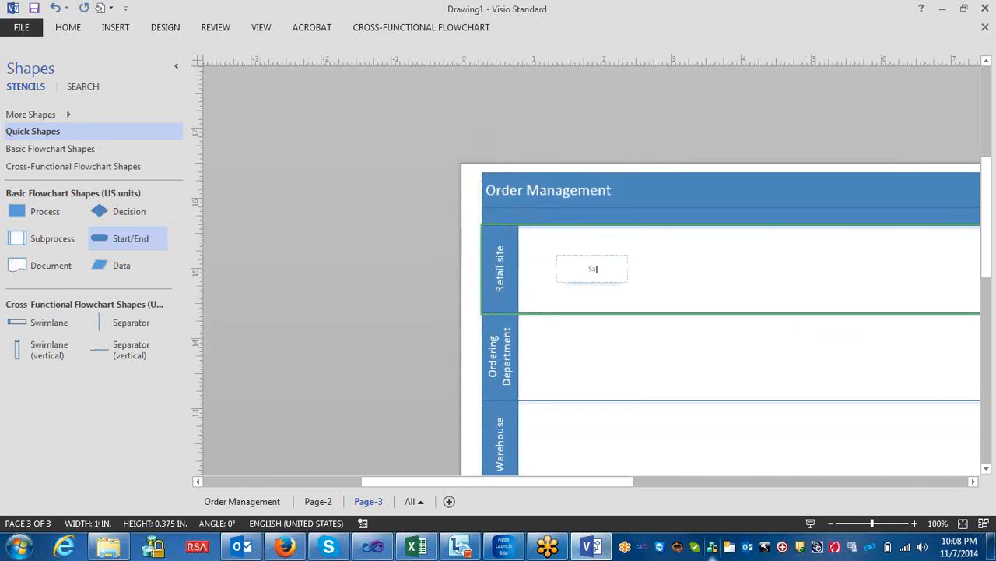
type("tarts")
left_click(359, 332)
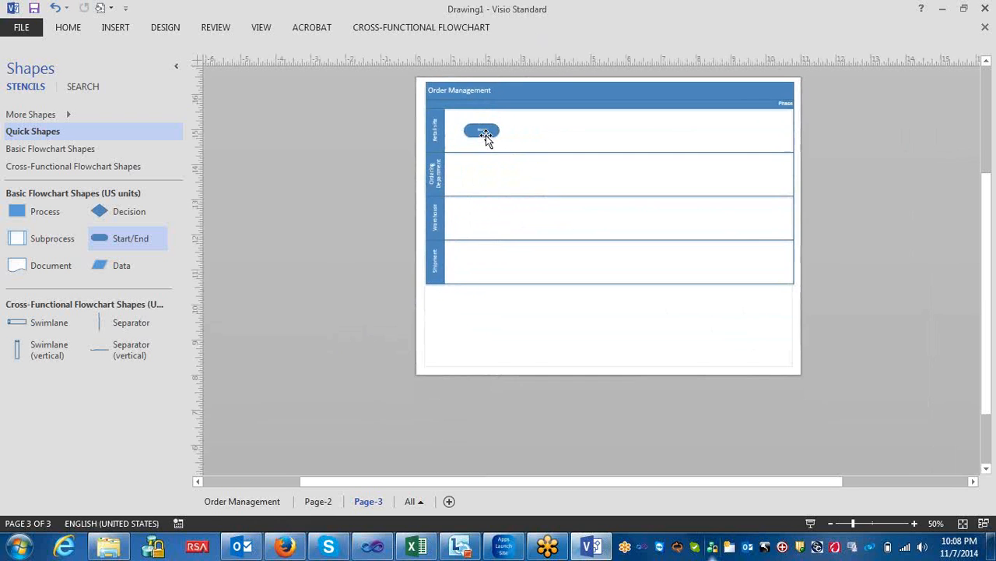
Add a connected Decision below Start in the Ordering Department lane, and a connected Subprocess to the right of that decision.
left_click(483, 134)
mouse_move(482, 148)
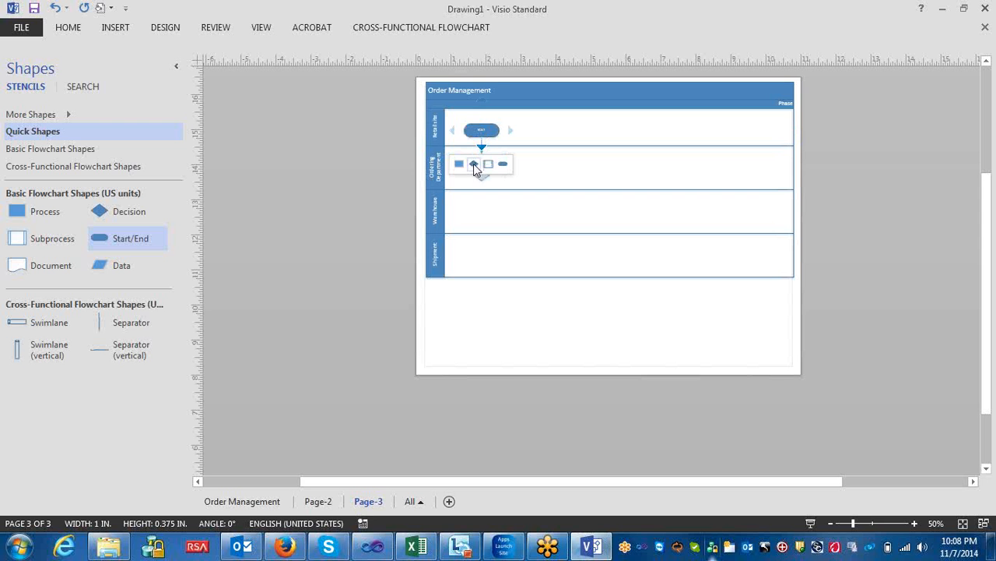
left_click(474, 164)
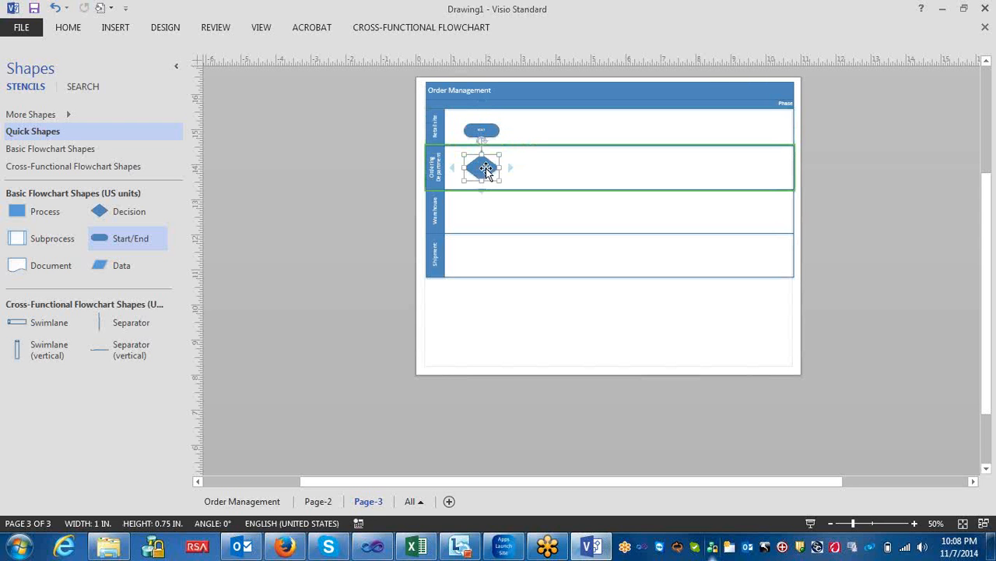
mouse_move(452, 168)
mouse_move(507, 169)
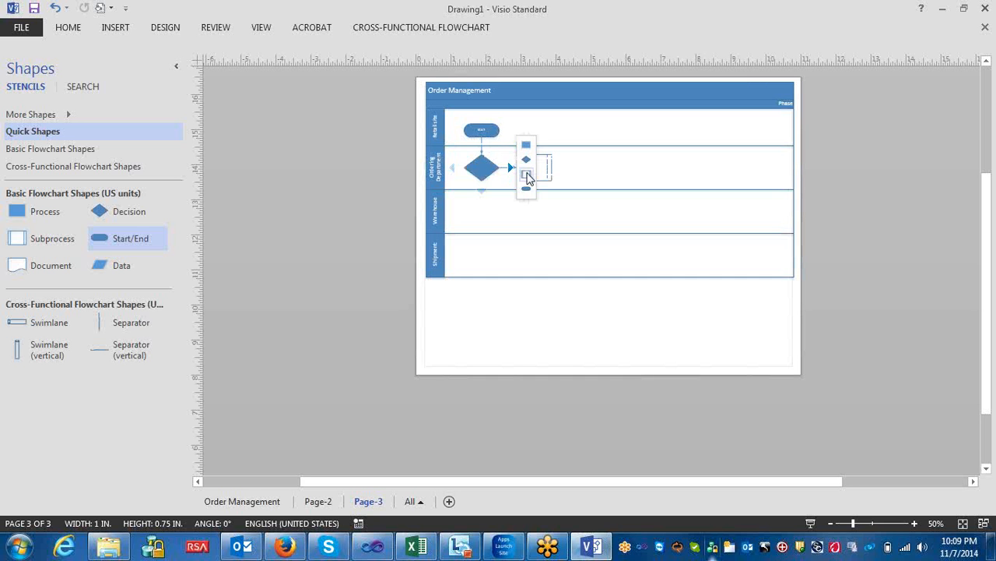
left_click(527, 178)
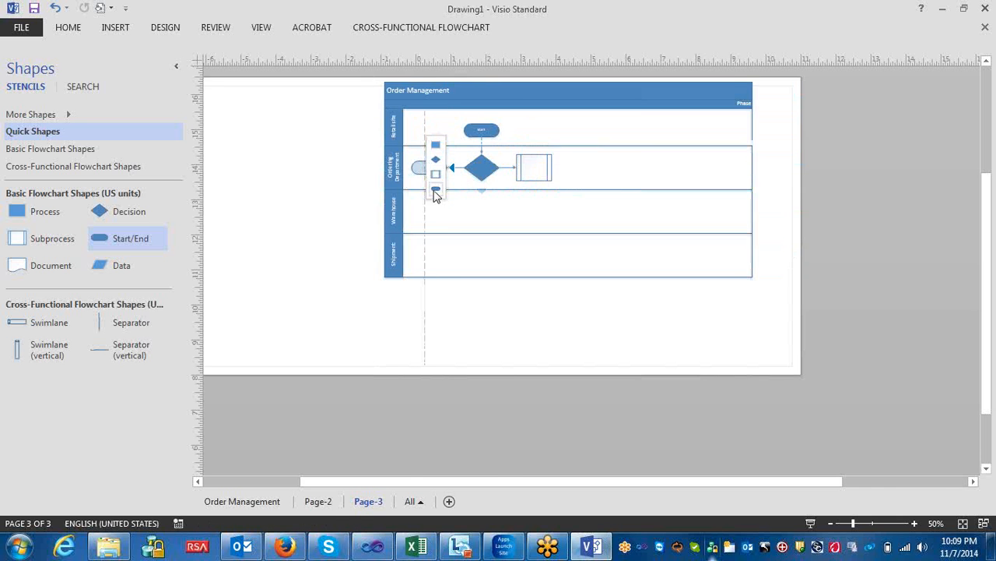
Add a connected Start/End shape to the left of the Ordering Department decision and label it "End".
left_click(435, 191)
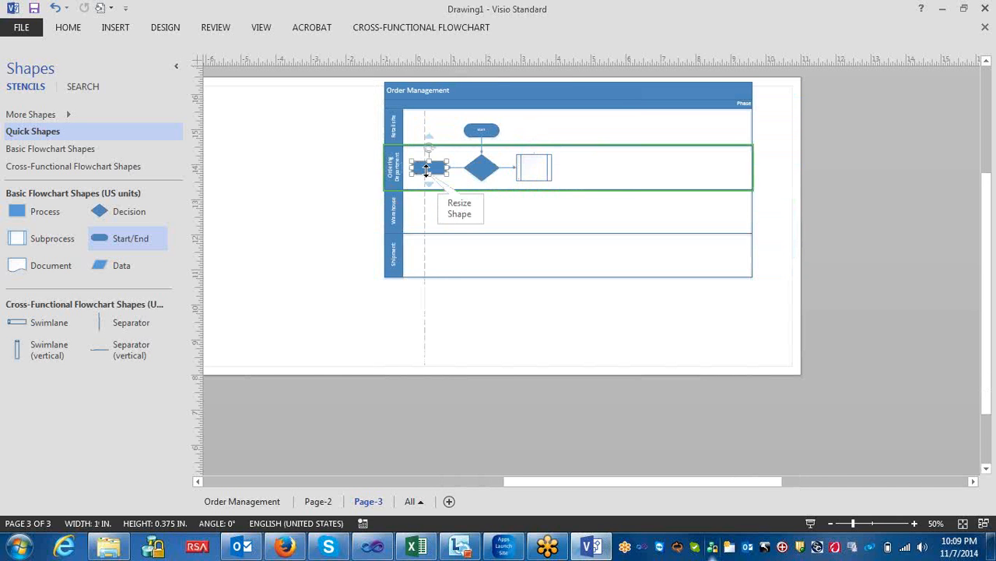
type("End")
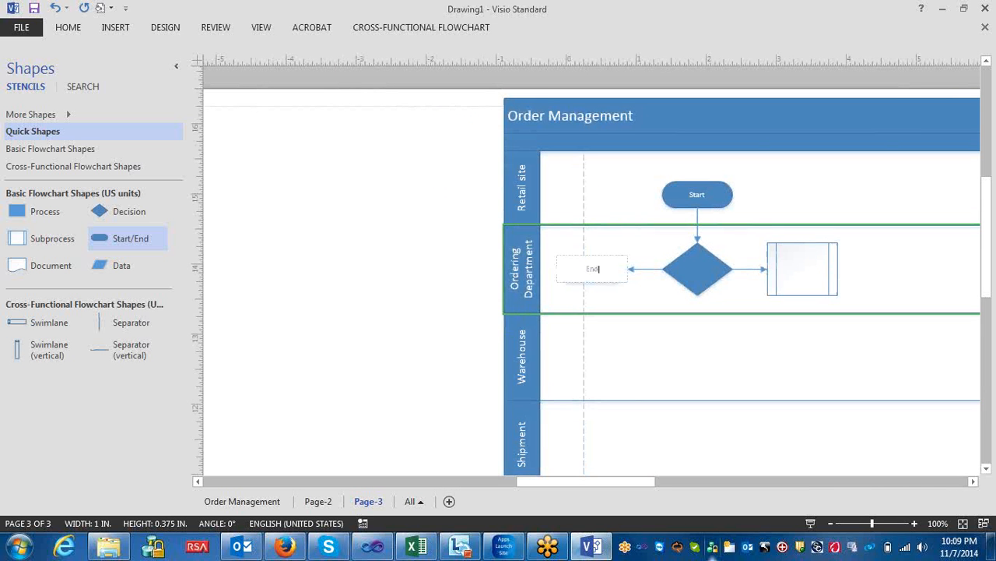
left_click(363, 284)
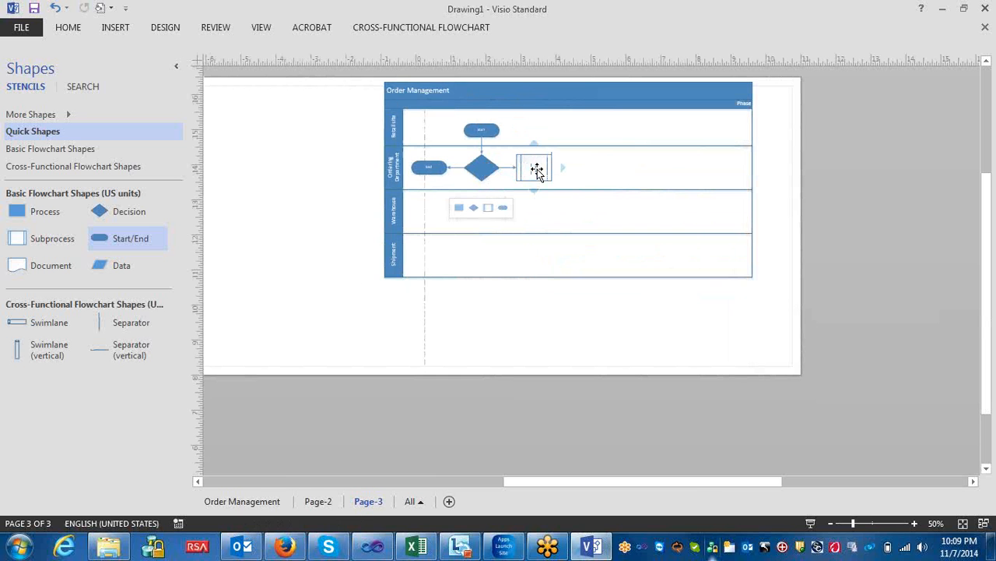
Label the subprocess in the Ordering Department lane "Check Warehouse availability".
left_click(537, 169)
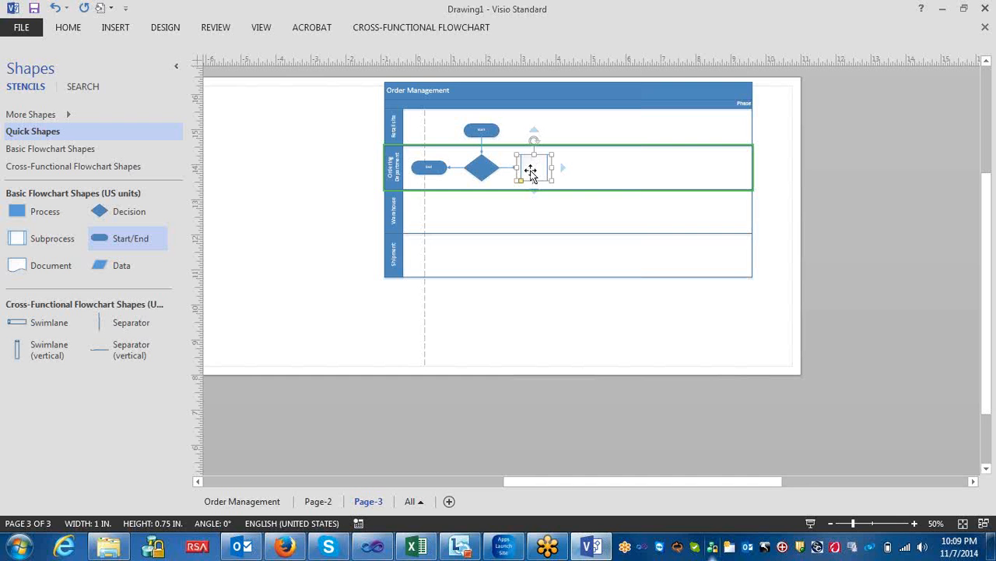
type("Chec")
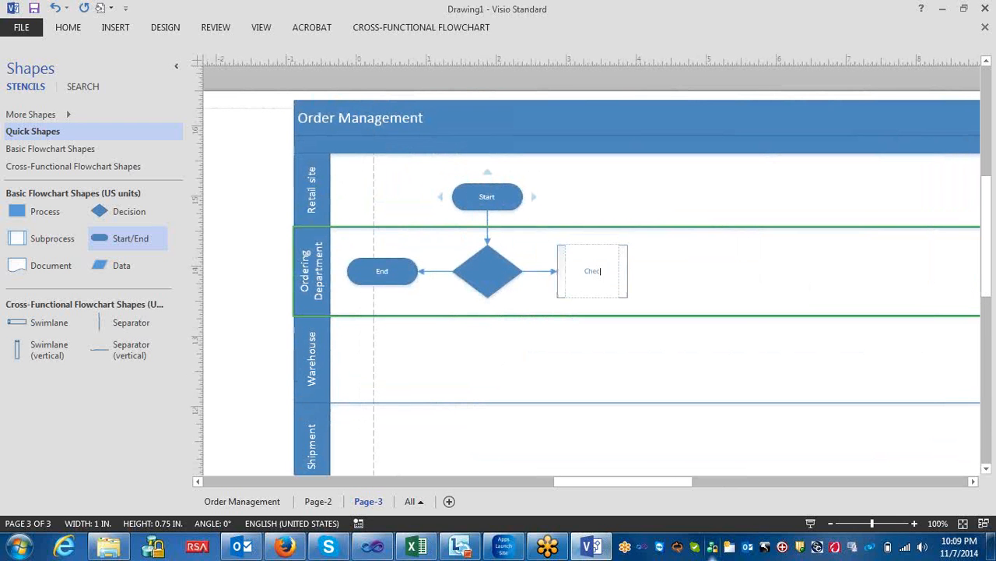
type("k Warehouse availability")
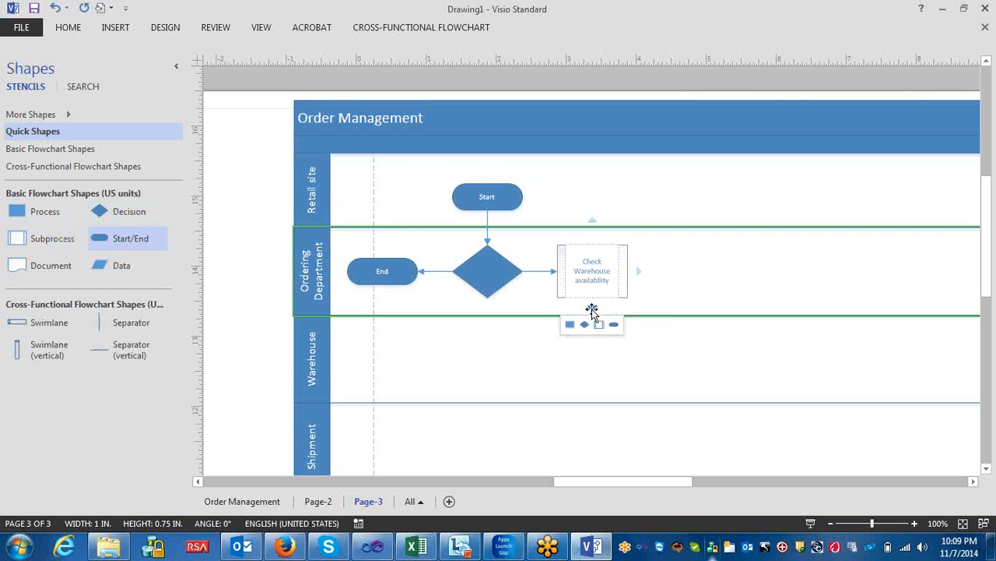
Add a connected Decision below the subprocess in the Warehouse lane, with a connected Start/End shape labelled "End" to its left.
left_click(586, 324)
scroll(588, 330, "down", 3)
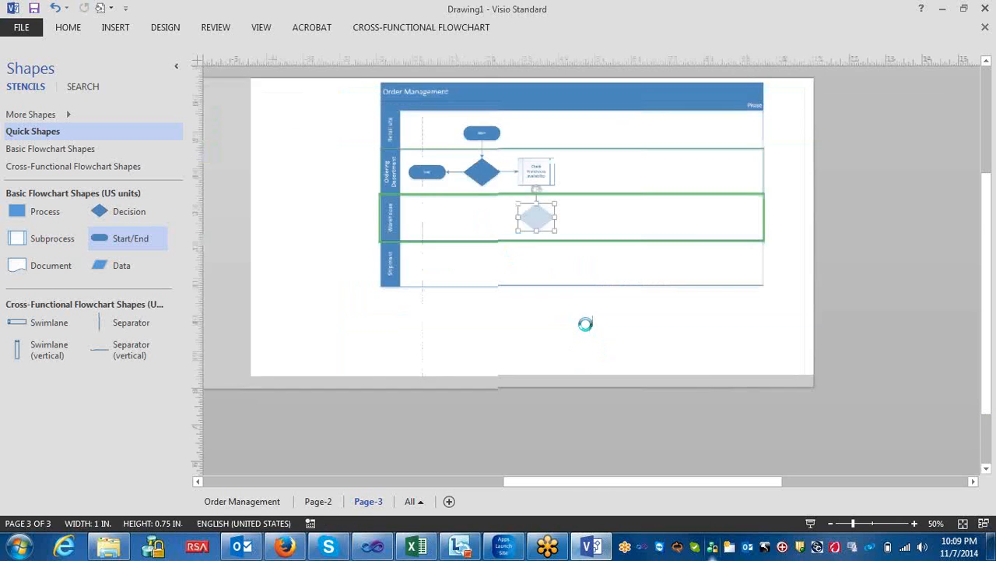
mouse_move(505, 212)
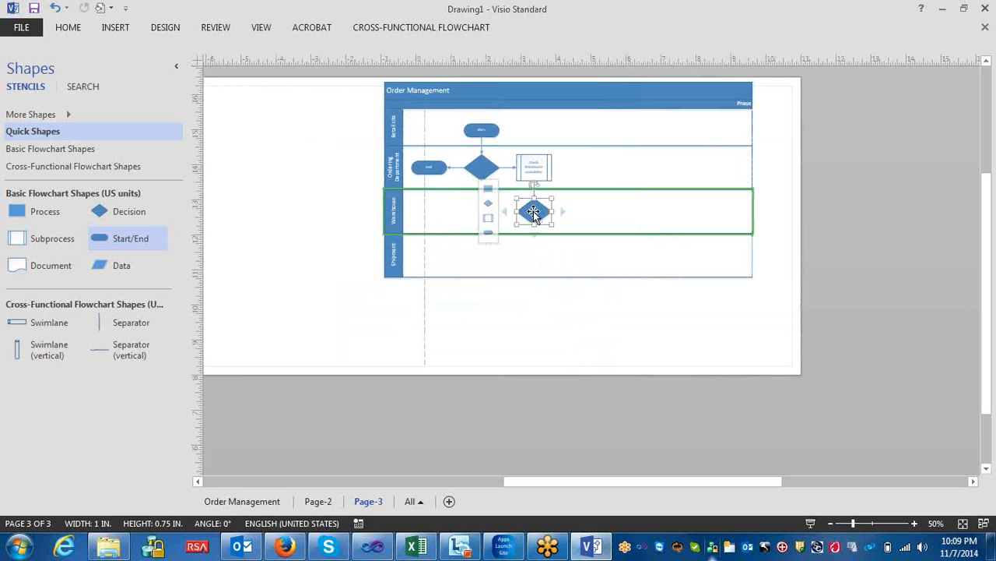
left_click(489, 232)
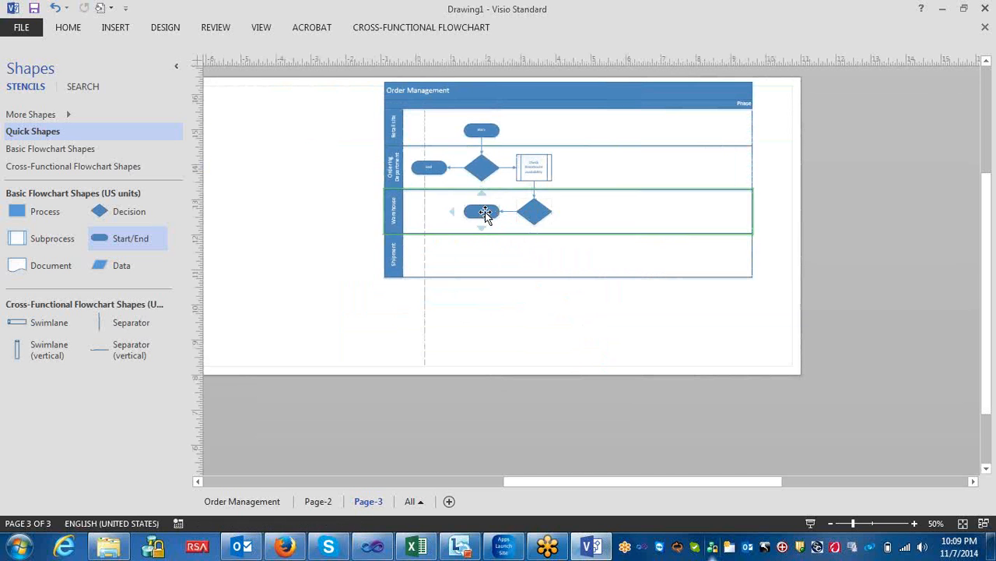
scroll(485, 217, "up", 3)
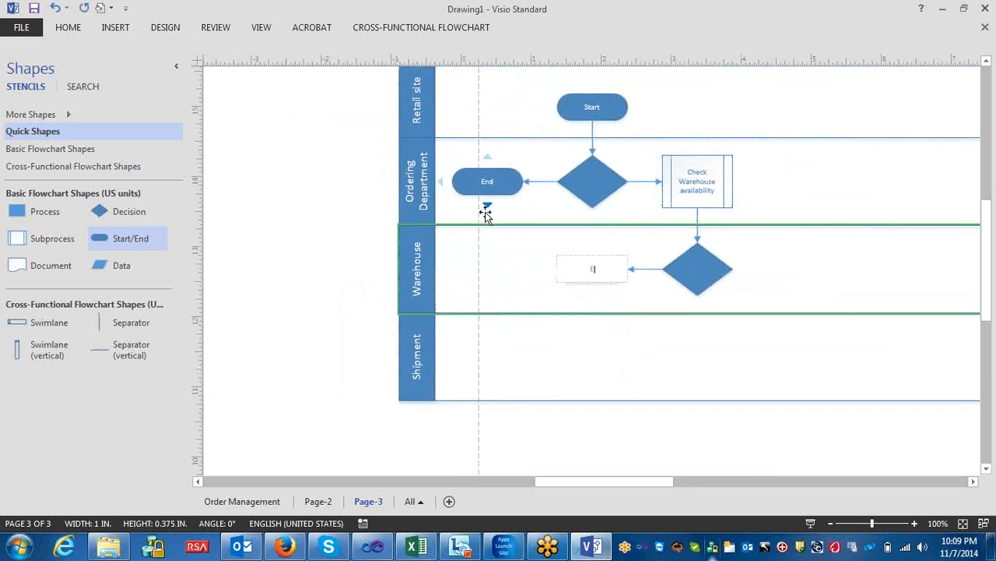
type("End")
Add a connected Process to the right of the Warehouse decision and label it "Item available".
mouse_move(741, 269)
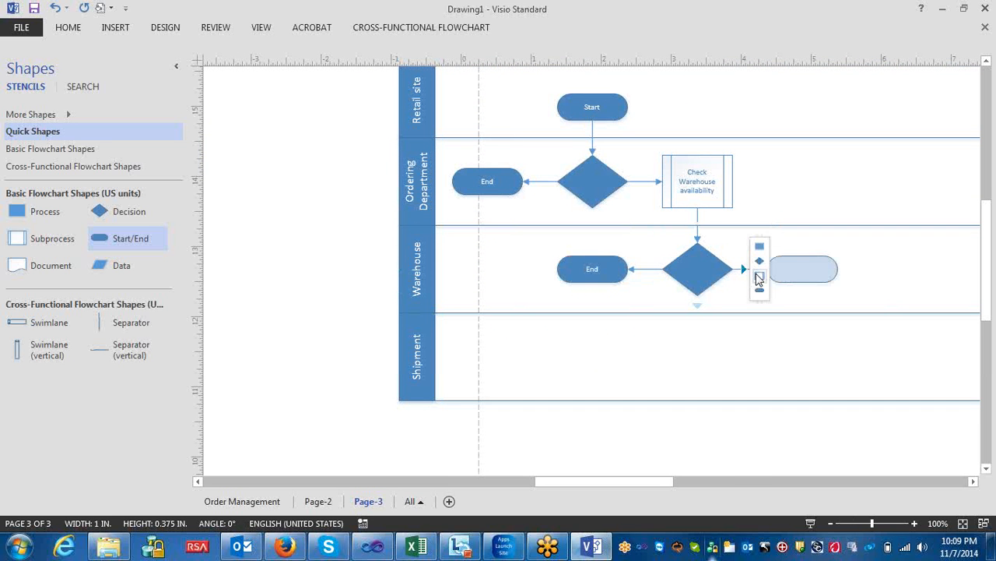
left_click(759, 247)
scroll(761, 254, "down", 3)
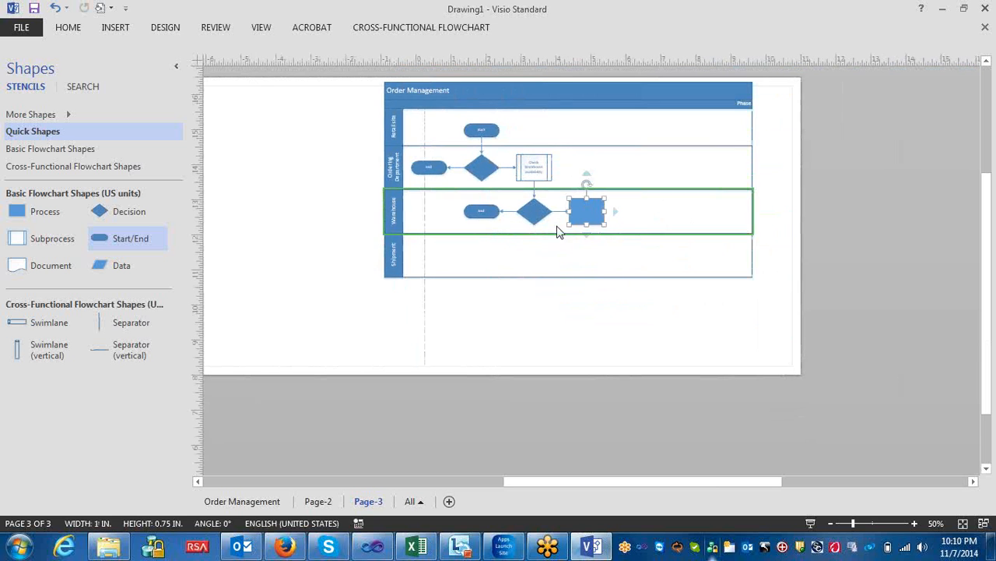
mouse_move(585, 214)
double_click(585, 214)
type("Ite")
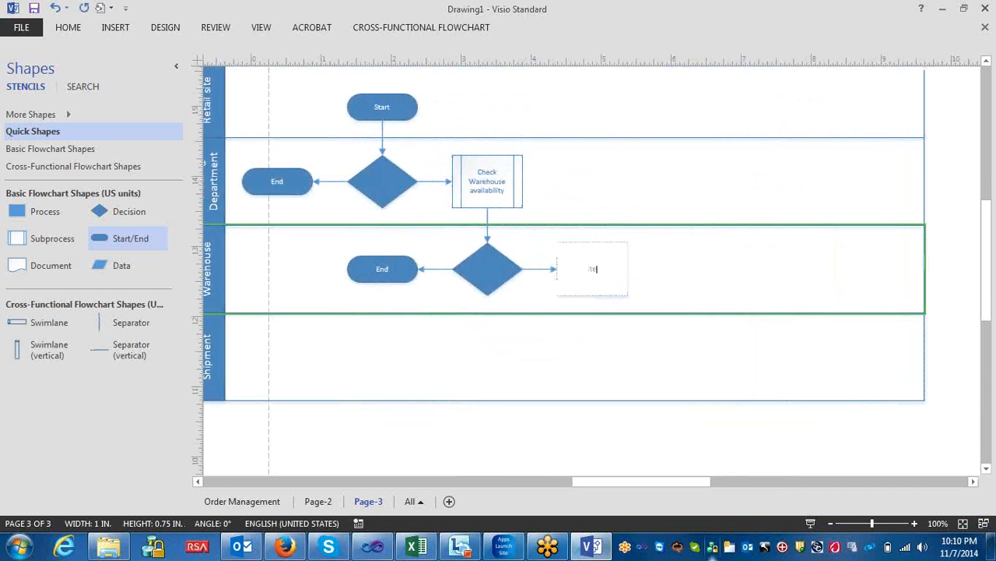
type("m available")
Add a connected Process below "Item available" in the Shipment lane and label it "Goods sent to the shipment".
mouse_move(590, 305)
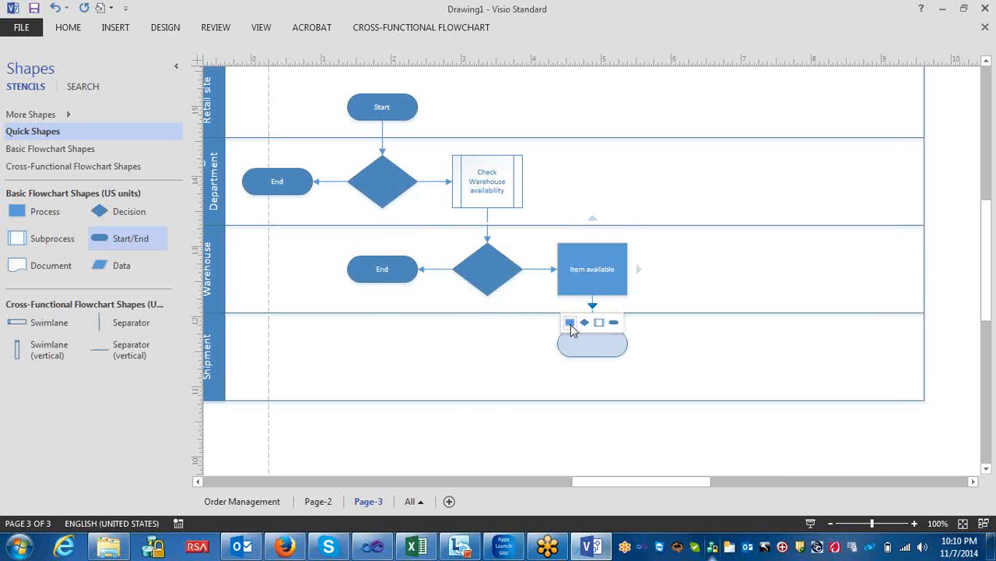
left_click(570, 322)
scroll(571, 331, "down", 3)
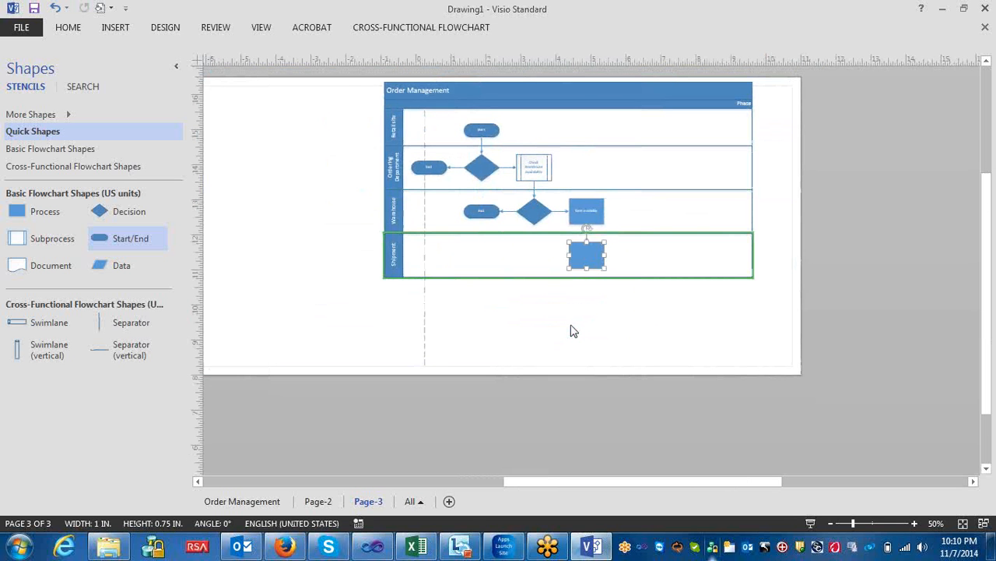
type("O")
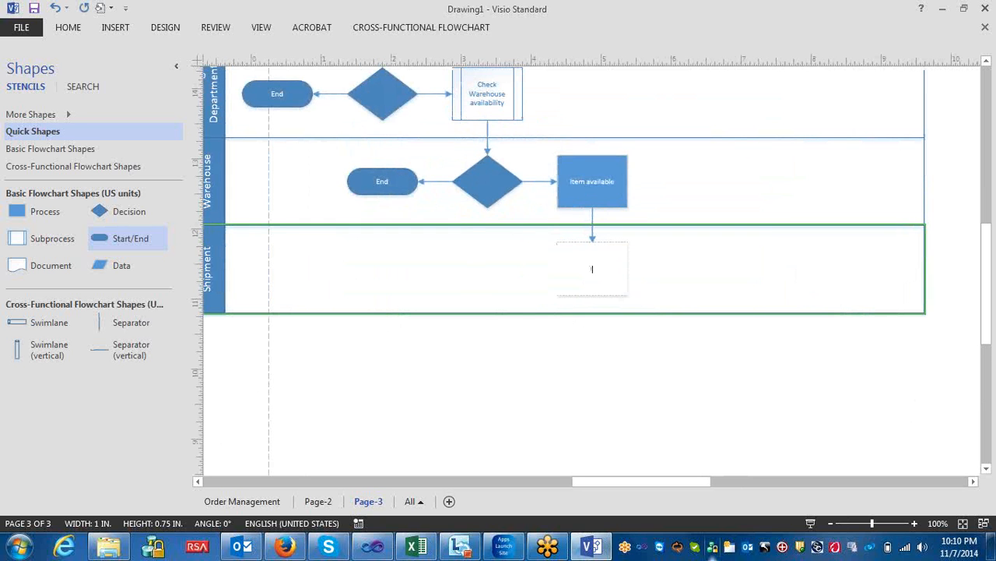
type("oods sent to the shipment")
mouse_move(637, 270)
left_click(654, 261)
scroll(648, 263, "down", 2)
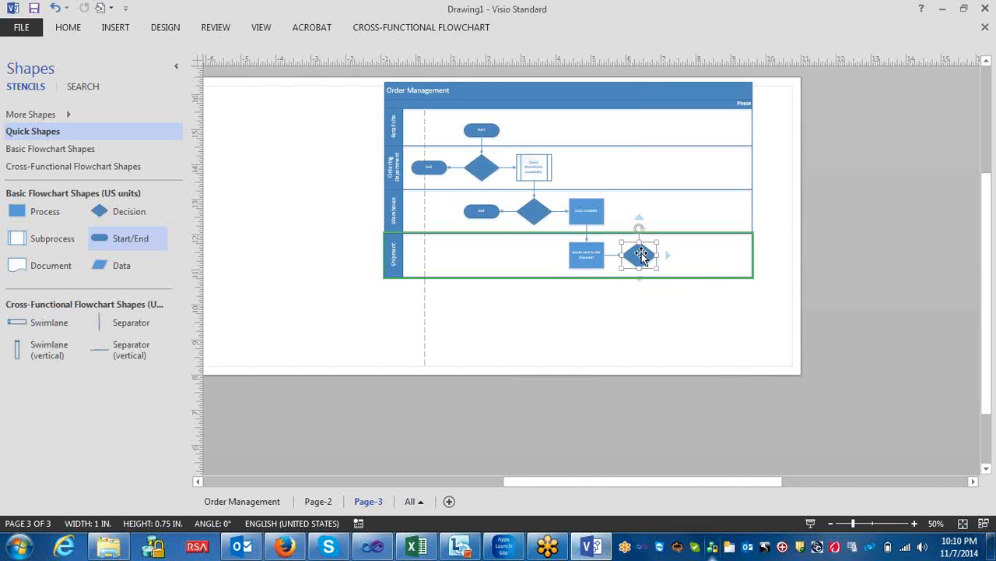
key("ctrl+z")
scroll(658, 263, "up", 2)
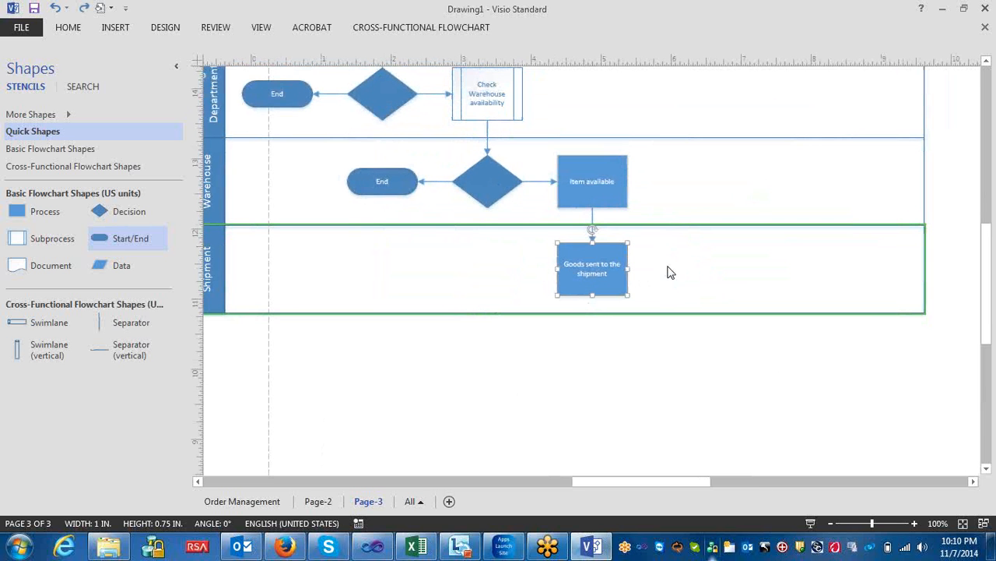
Add a Document shape to the right of "Goods sent to the shipment", connected from that process, and label it "Invoice Printed".
mouse_move(651, 280)
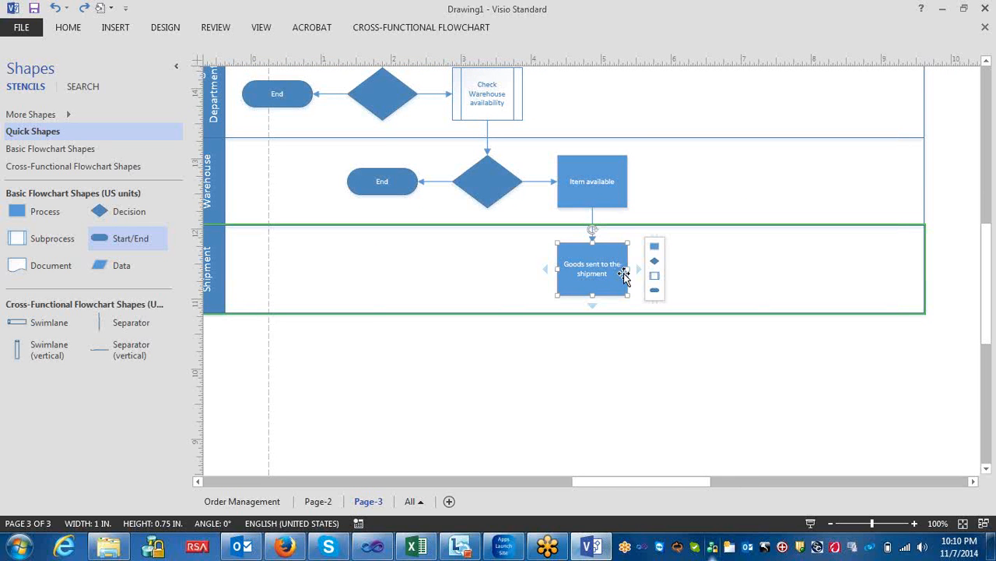
left_click_drag(31, 264, 683, 270)
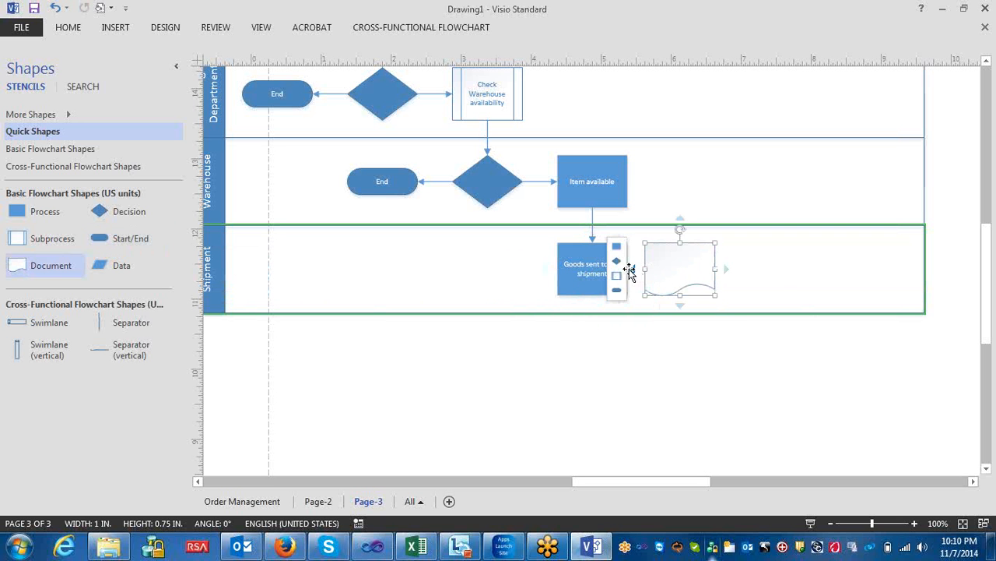
left_click_drag(698, 272, 735, 270)
mouse_move(634, 270)
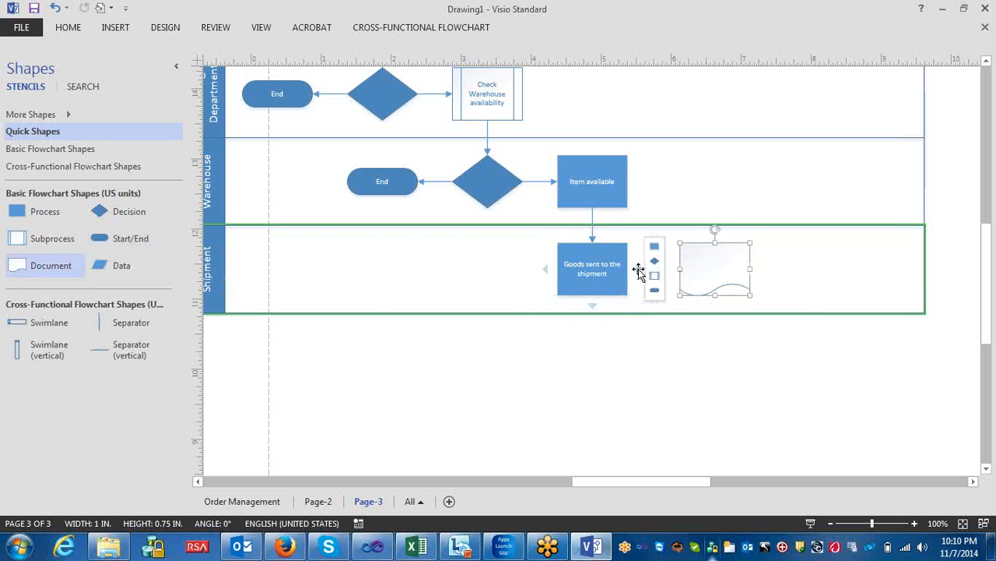
left_click(636, 269)
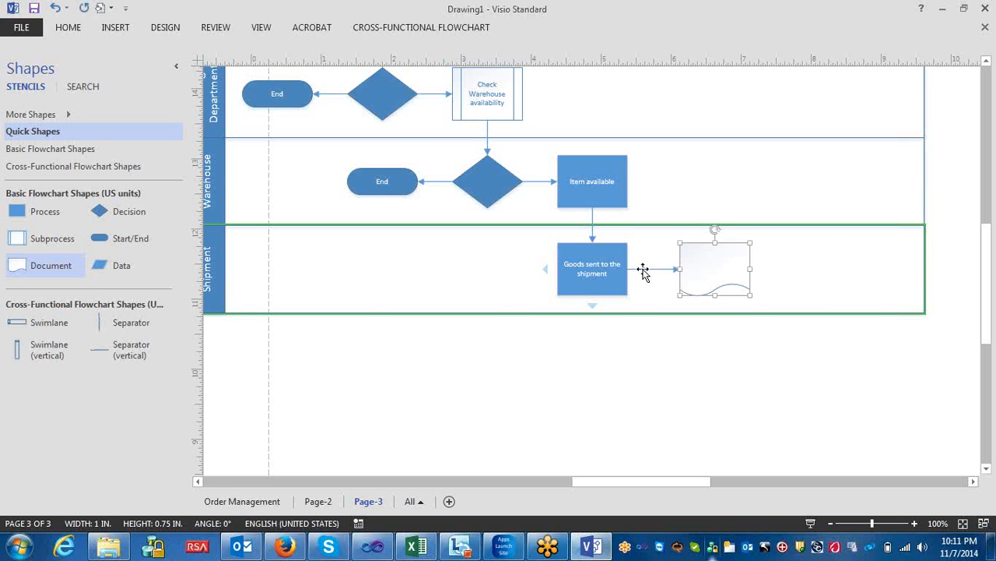
double_click(707, 270)
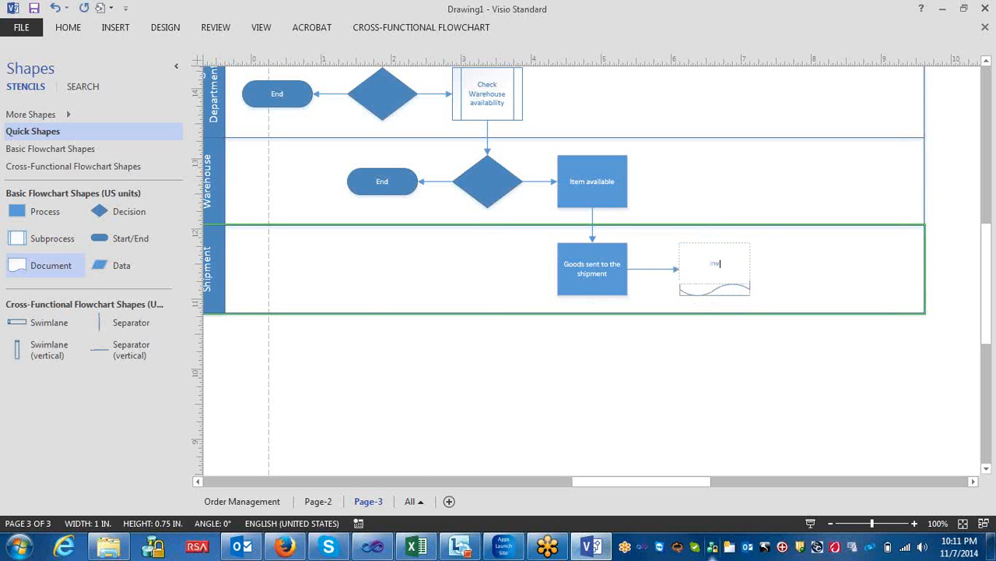
type("Invoice geinted")
Add a connected Start/End shape to the right of the "Invoice Printed" document and label it "End".
mouse_move(761, 268)
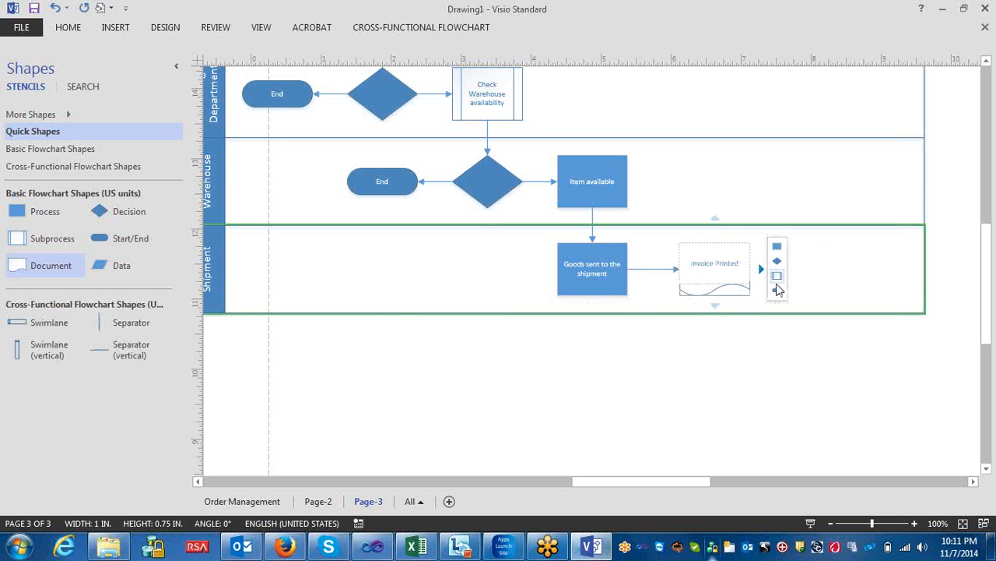
left_click(777, 292)
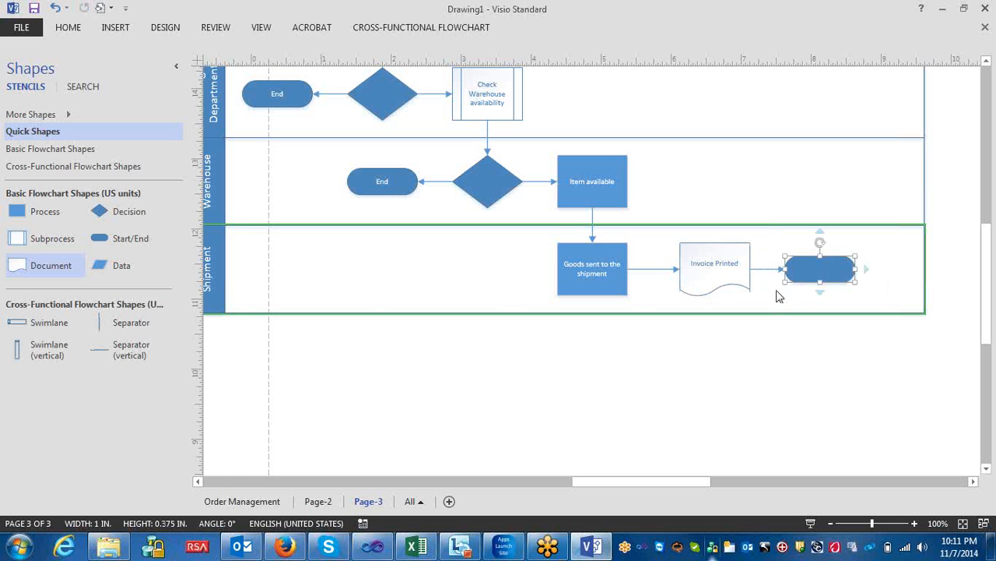
type("End")
left_click(720, 401)
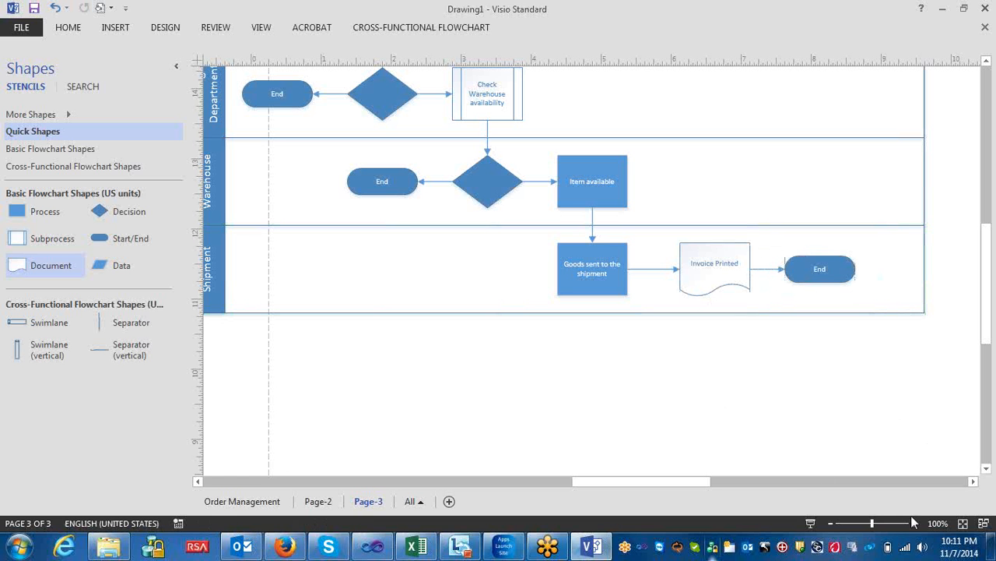
left_click_drag(988, 287, 989, 246)
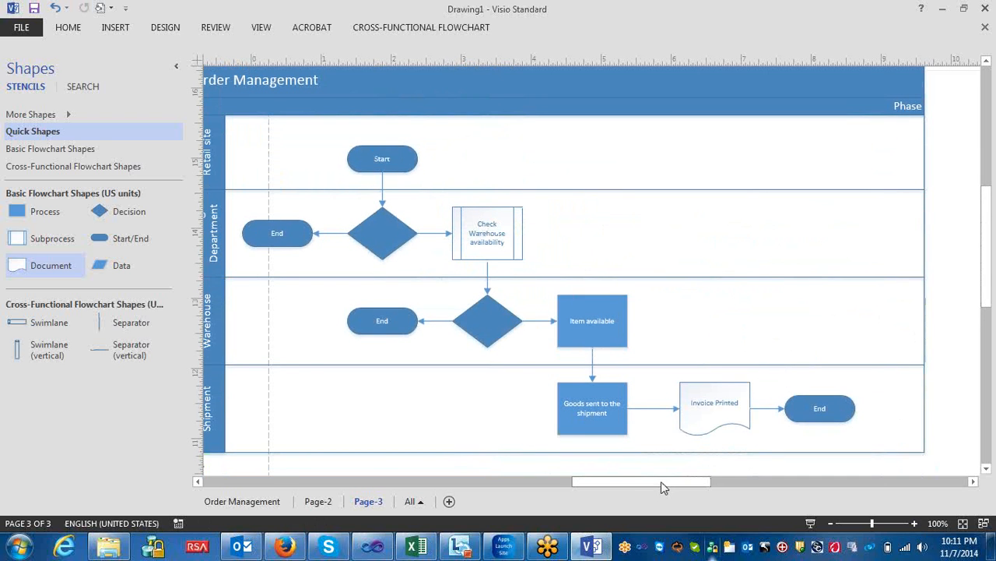
left_click_drag(662, 483, 656, 487)
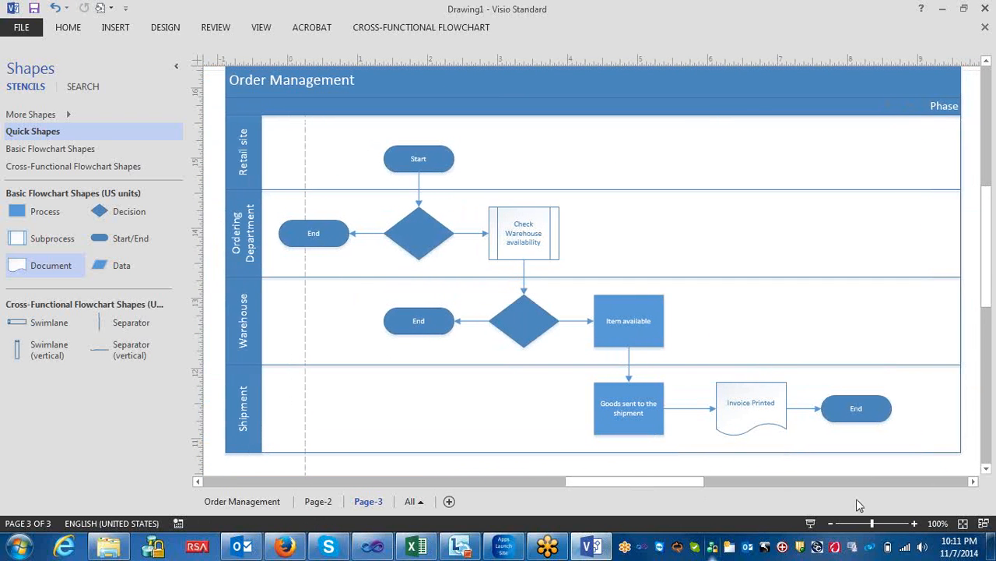
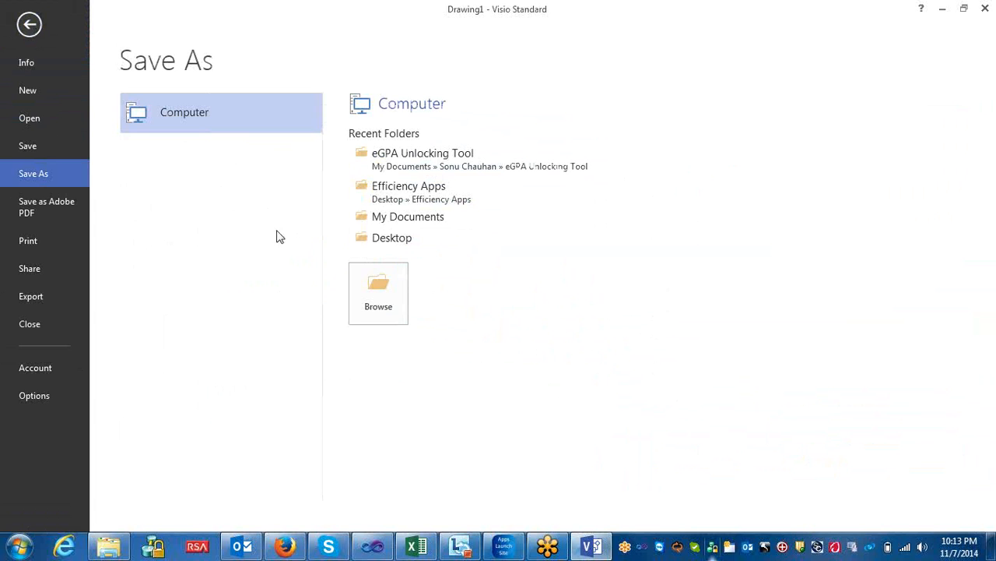
Save the drawing to the Desktop as "UML Flowchart Example" in Visio Drawing format.
left_click(393, 240)
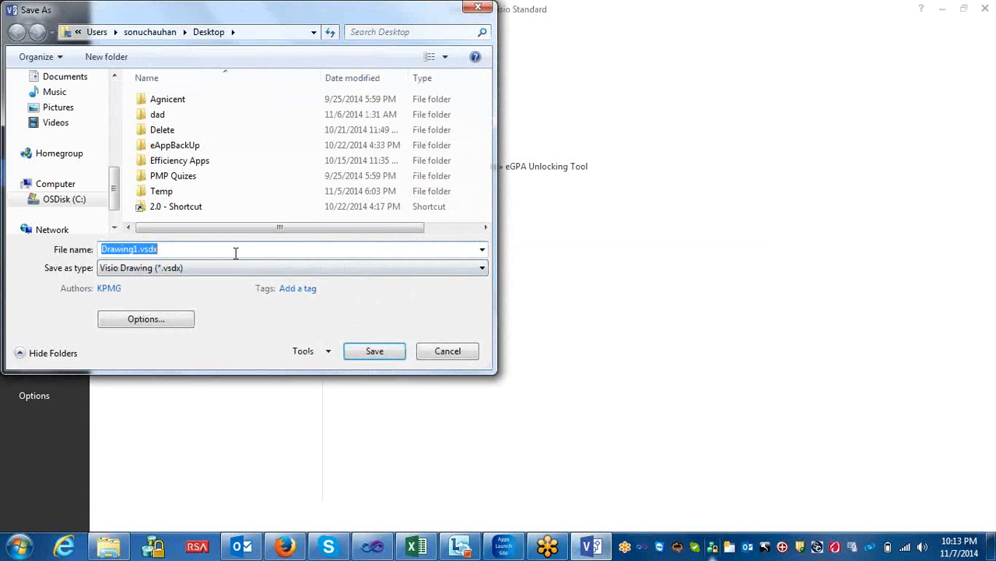
type("UM")
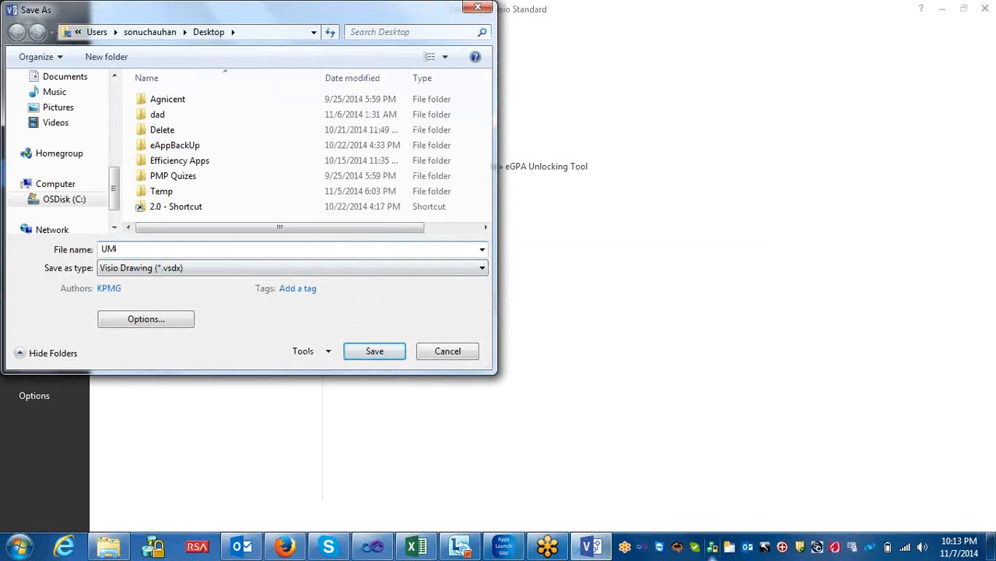
type("L Flowchart Example")
left_click(389, 353)
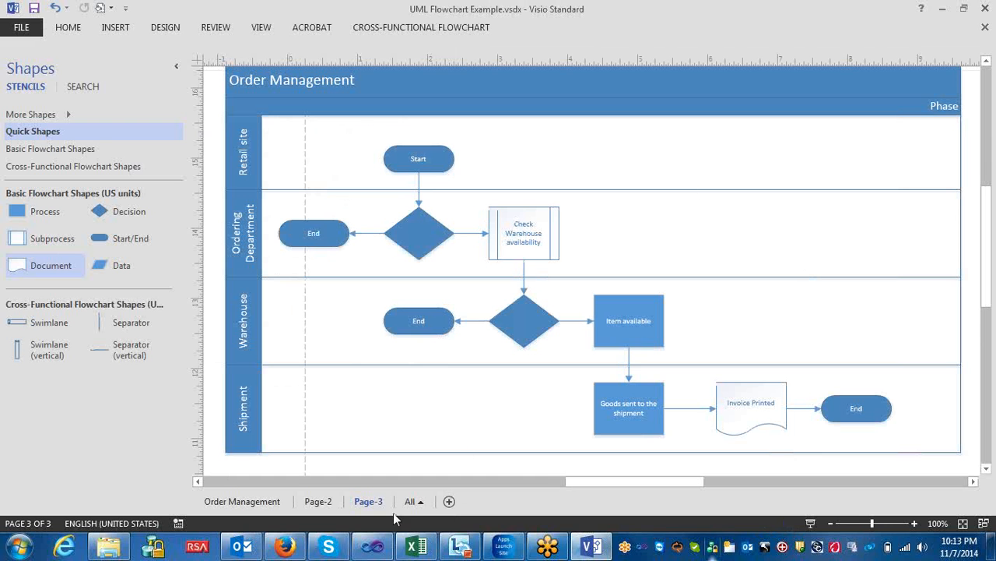
Add a new page after Page-3 and load the Brainstorming Shapes stencil from the Business category.
left_click(449, 501)
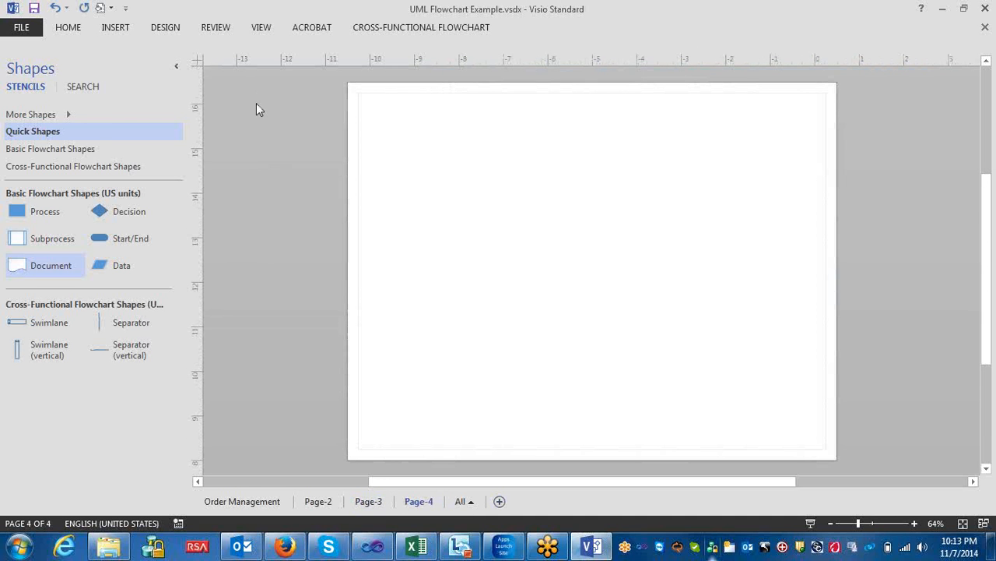
left_click(68, 115)
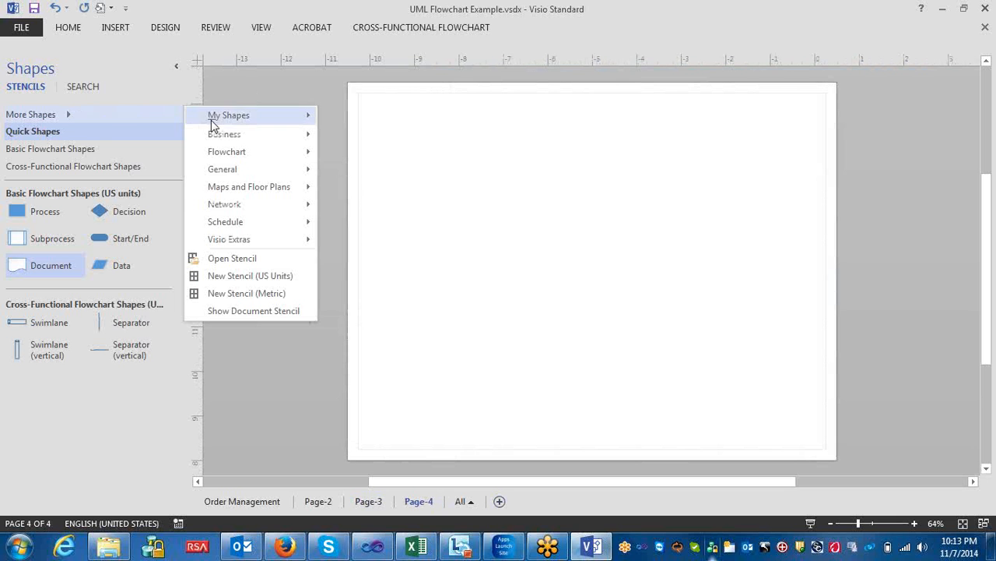
mouse_move(235, 137)
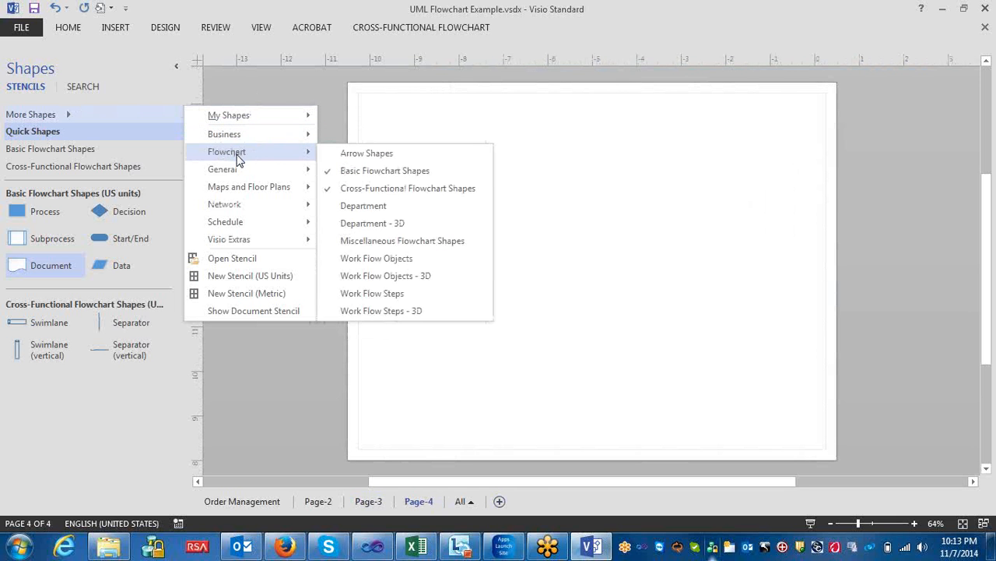
mouse_move(240, 186)
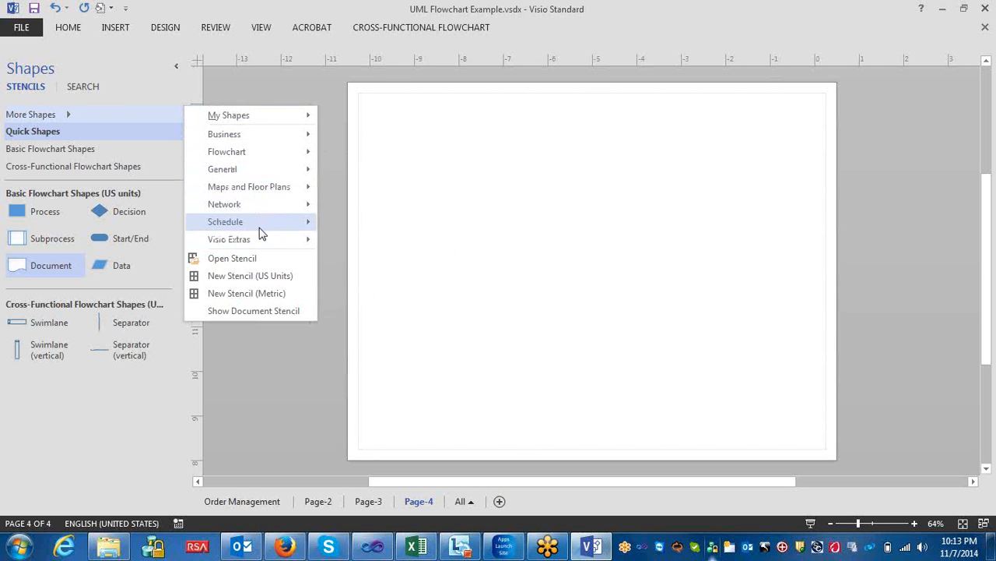
mouse_move(241, 208)
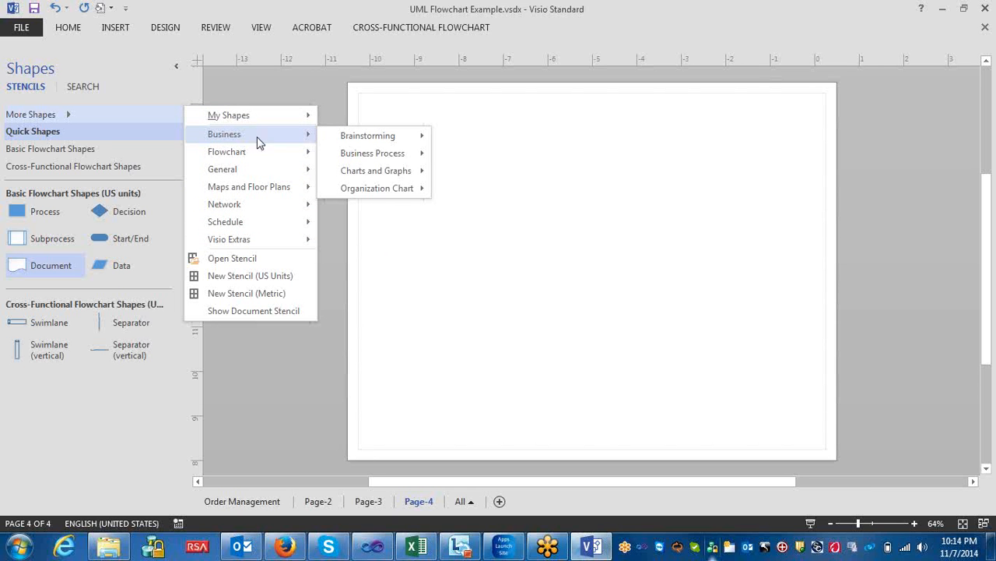
mouse_move(368, 138)
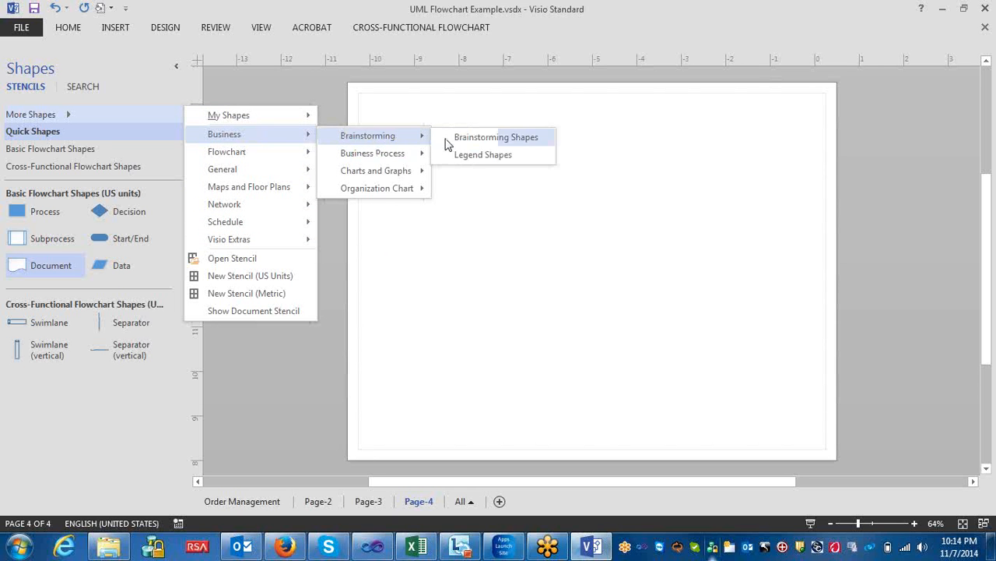
left_click(490, 138)
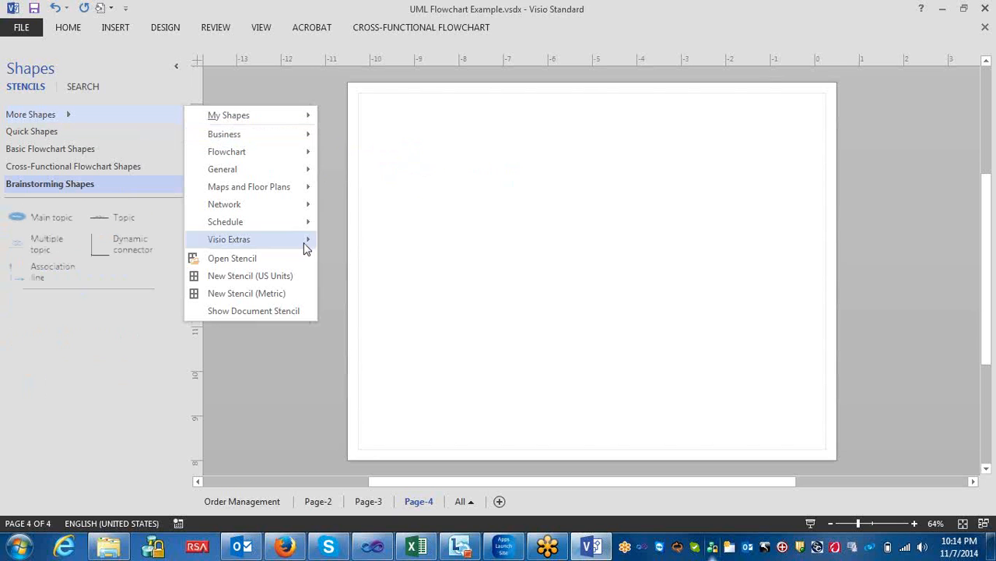
mouse_move(305, 246)
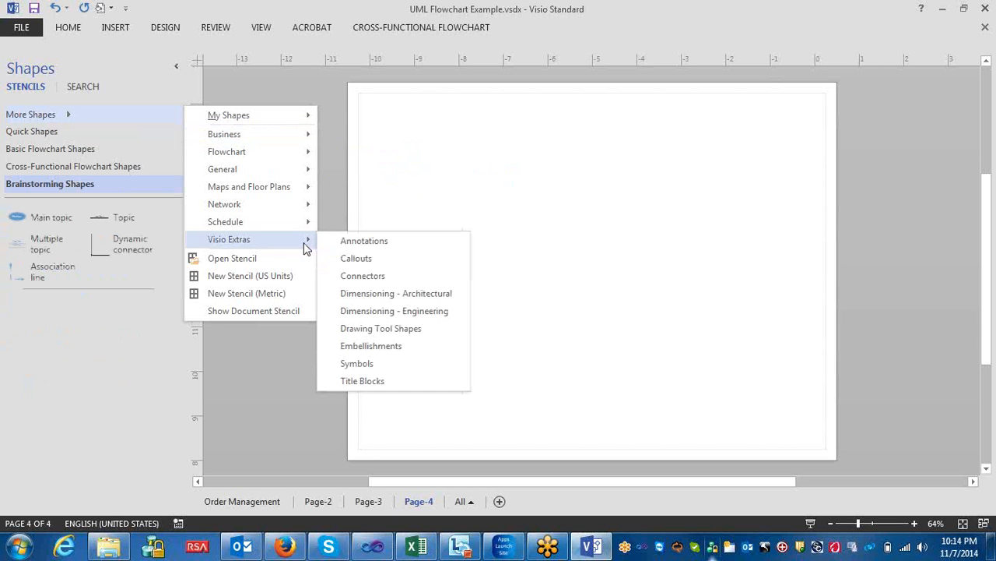
left_click(302, 86)
Place a Topic near the top of Page-4, with a Main topic to its left and a Multiple topic below it.
left_click_drag(117, 216, 709, 116)
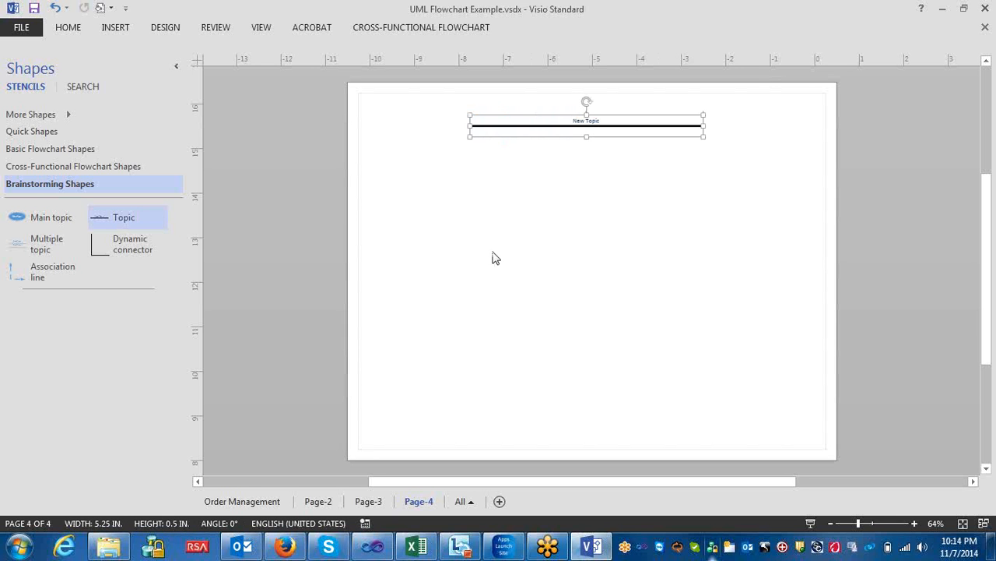
left_click_drag(47, 220, 416, 133)
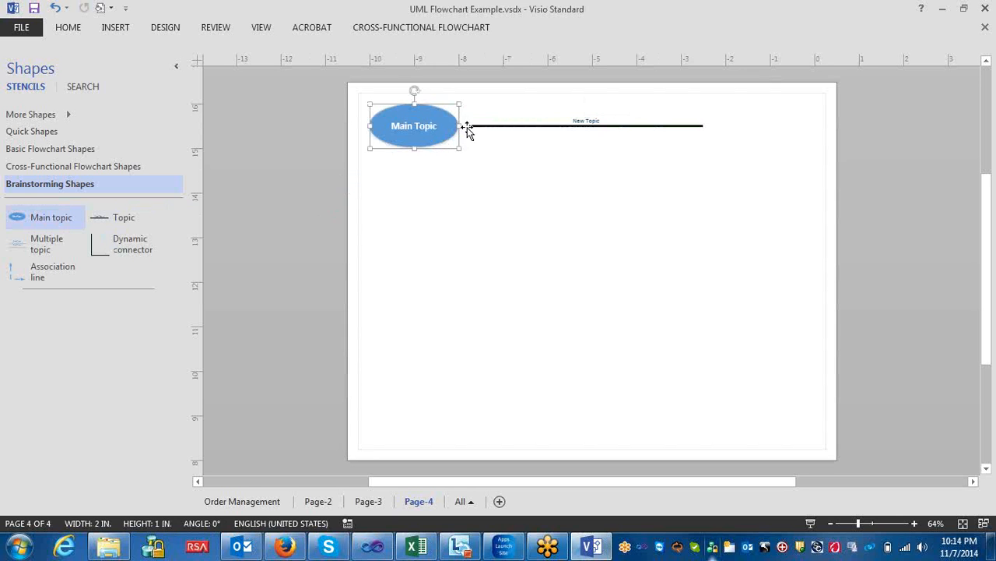
left_click(543, 158)
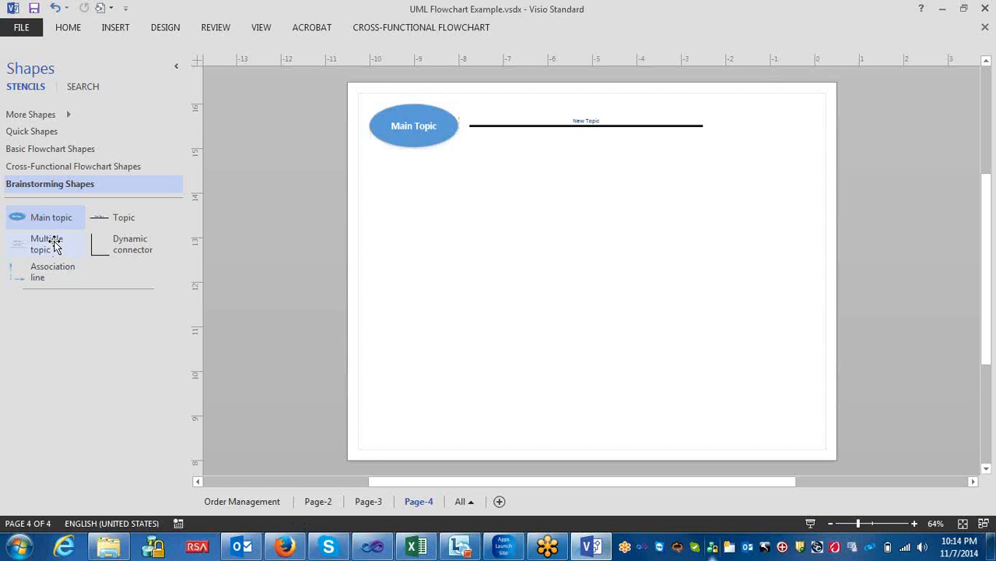
left_click_drag(39, 244, 722, 166)
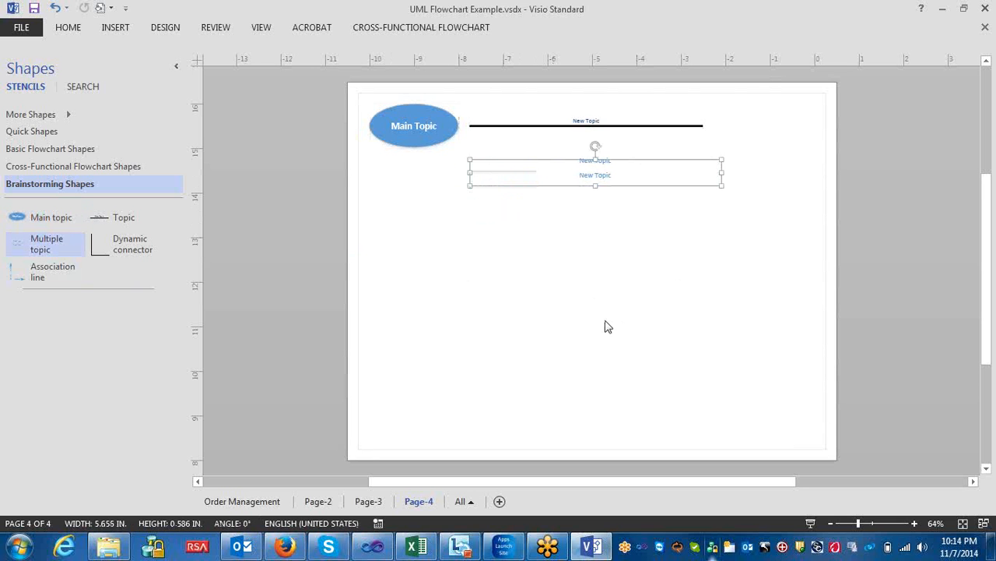
left_click(585, 345)
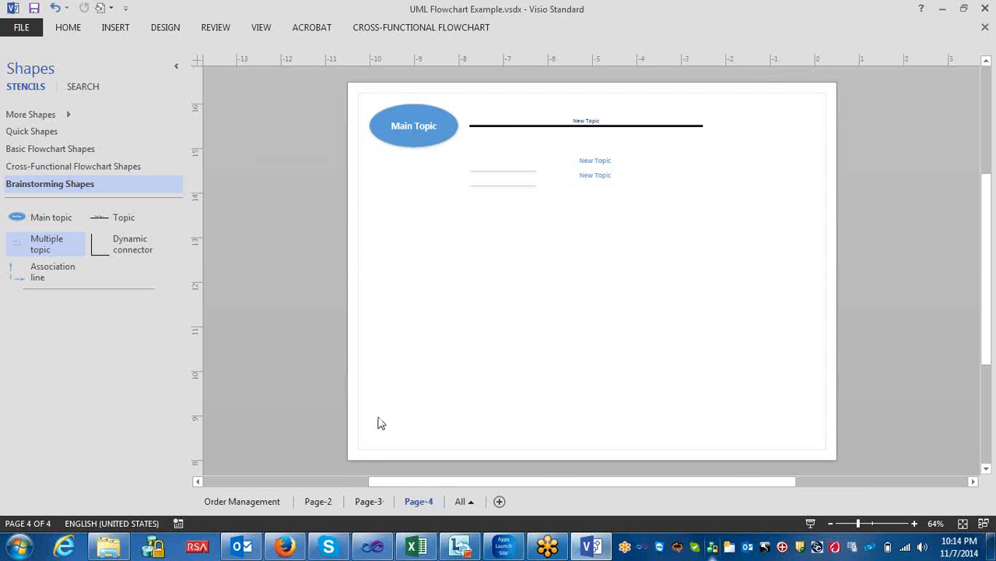
Rename Page-4 as "Brain Stroming".
right_click(424, 504)
left_click(467, 440)
type("Brai")
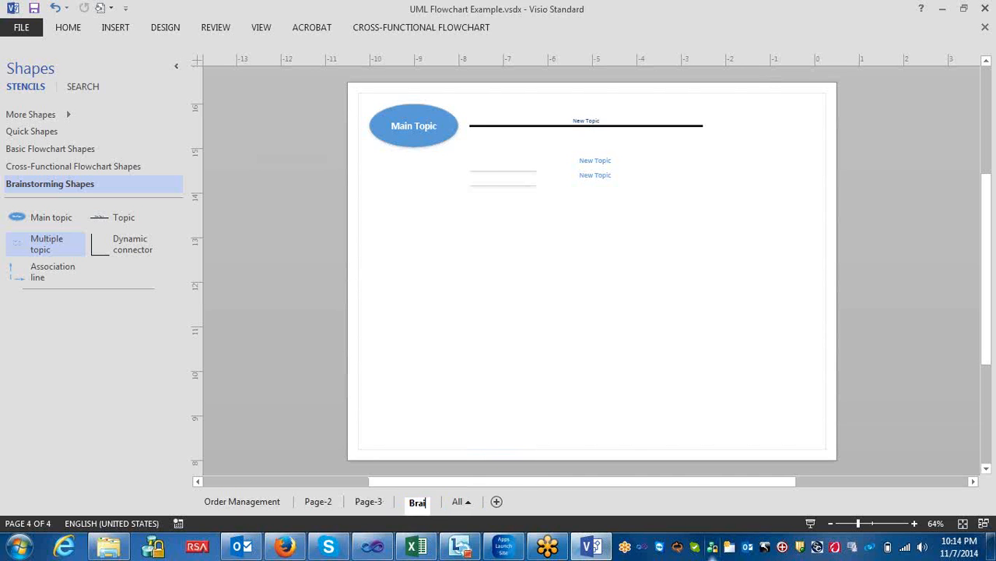
type("n Stro")
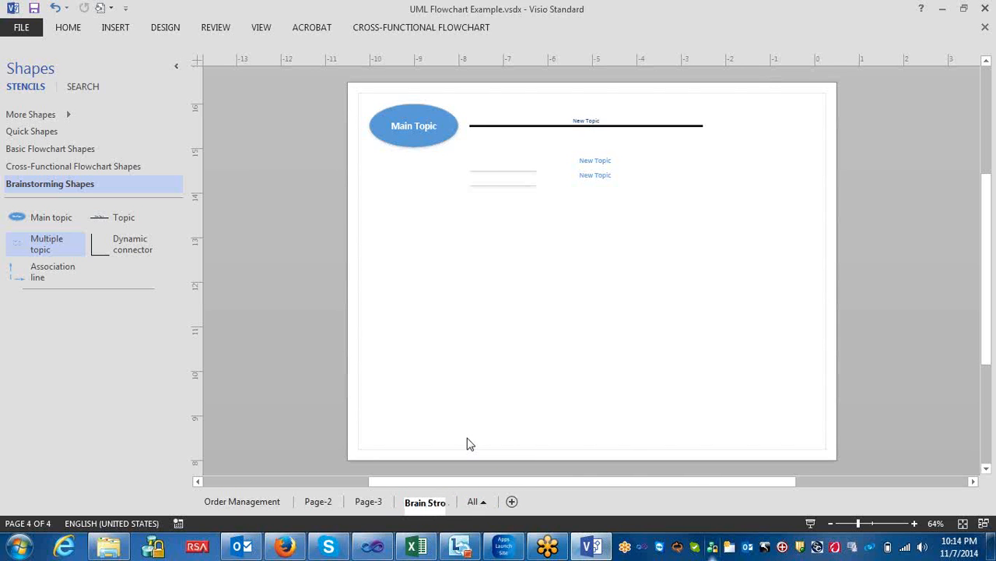
type("ming")
left_click(454, 402)
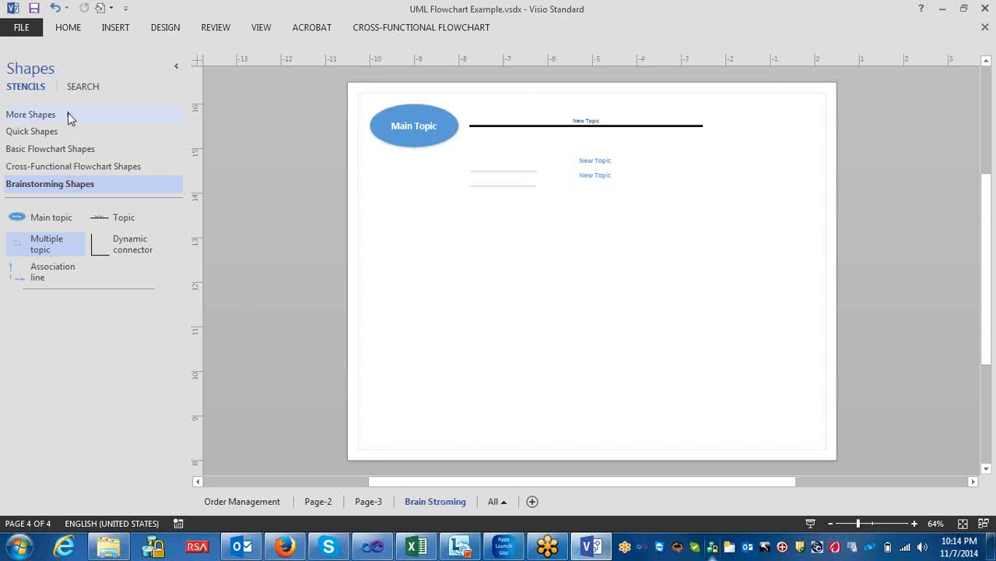
Add a new page after "Brain Stroming" and rename Page-3 as "Cross Funtional or Swimlane".
left_click(532, 501)
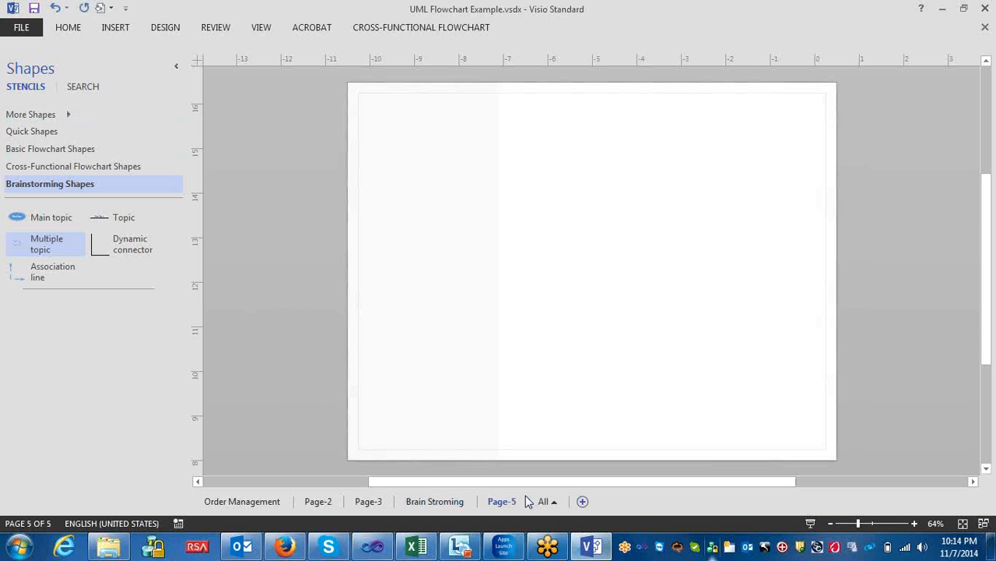
left_click(369, 501)
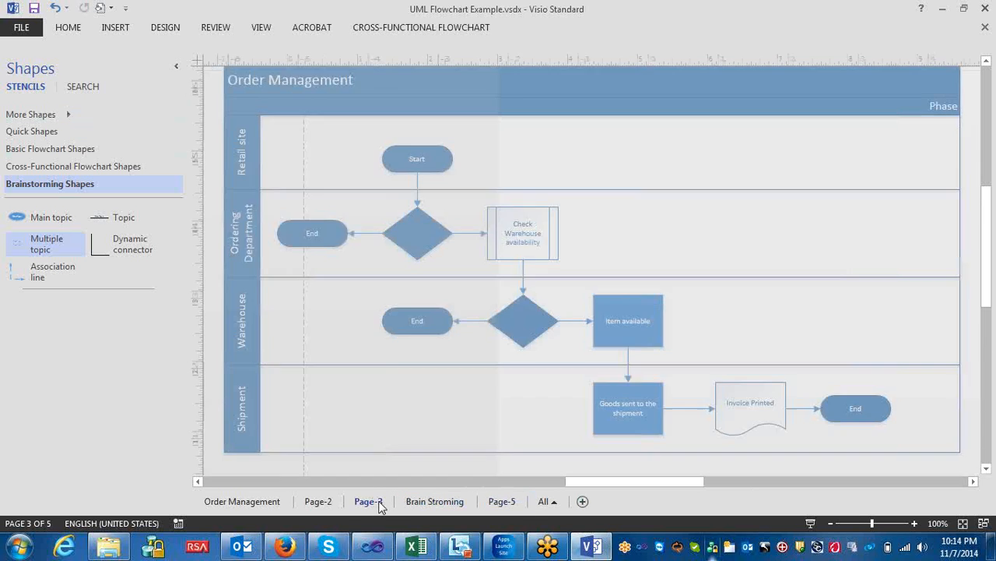
right_click(382, 504)
left_click(429, 436)
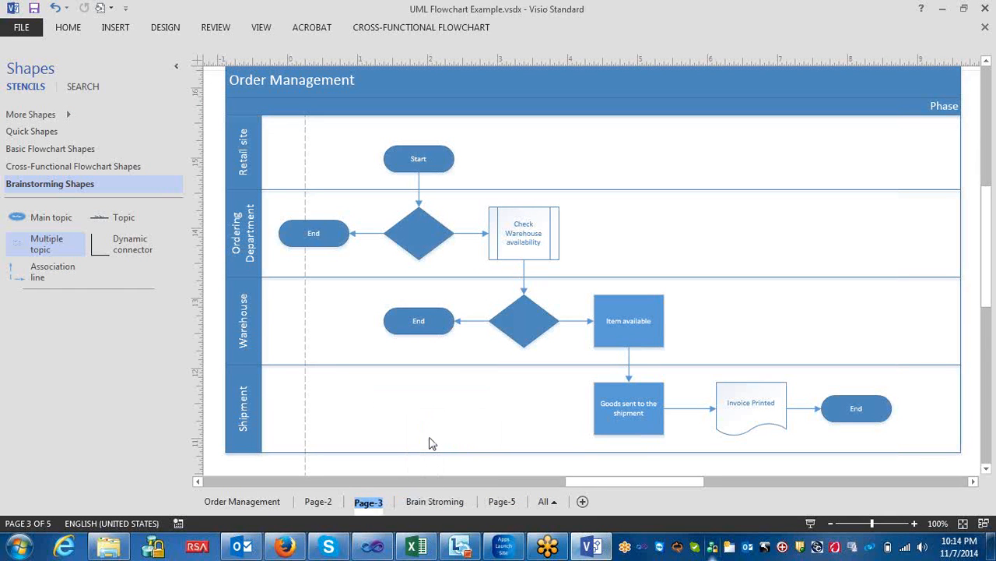
type("S")
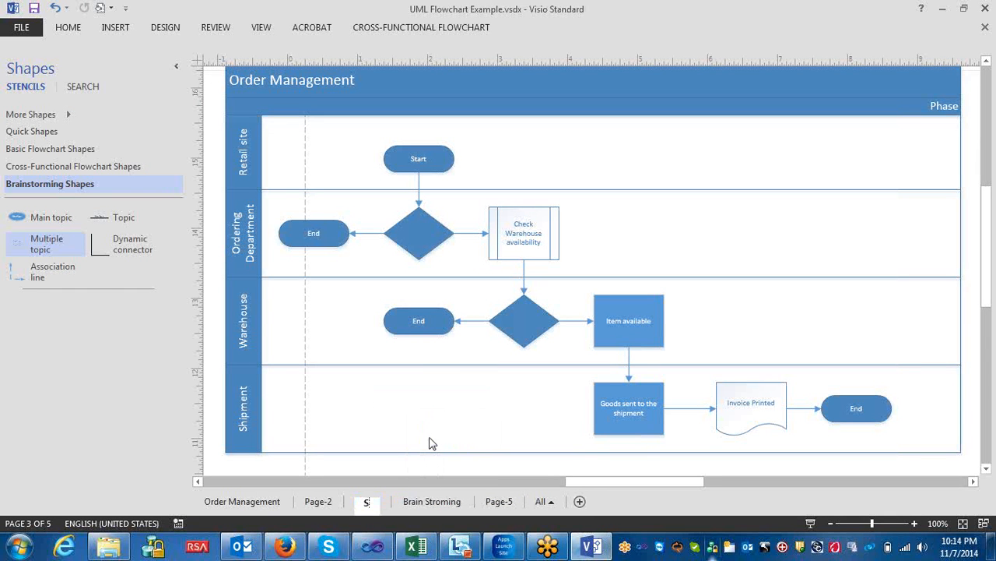
left_click(93, 166)
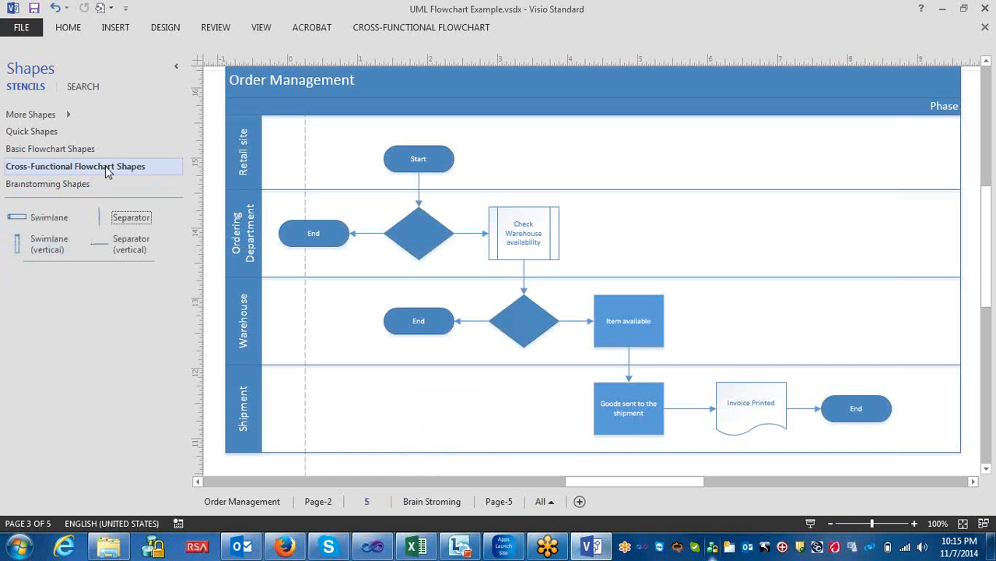
right_click(368, 501)
left_click(414, 438)
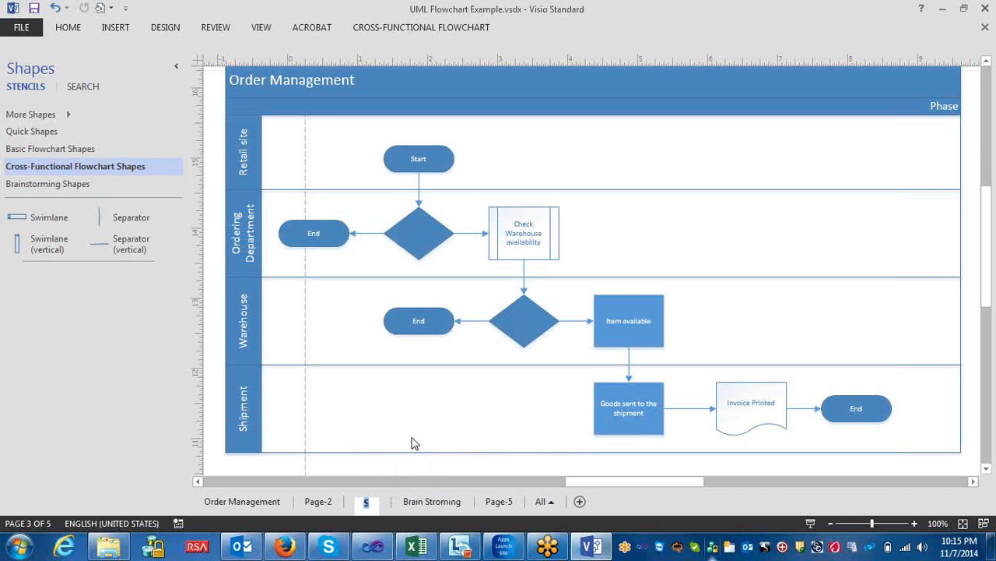
type("Cross Funt")
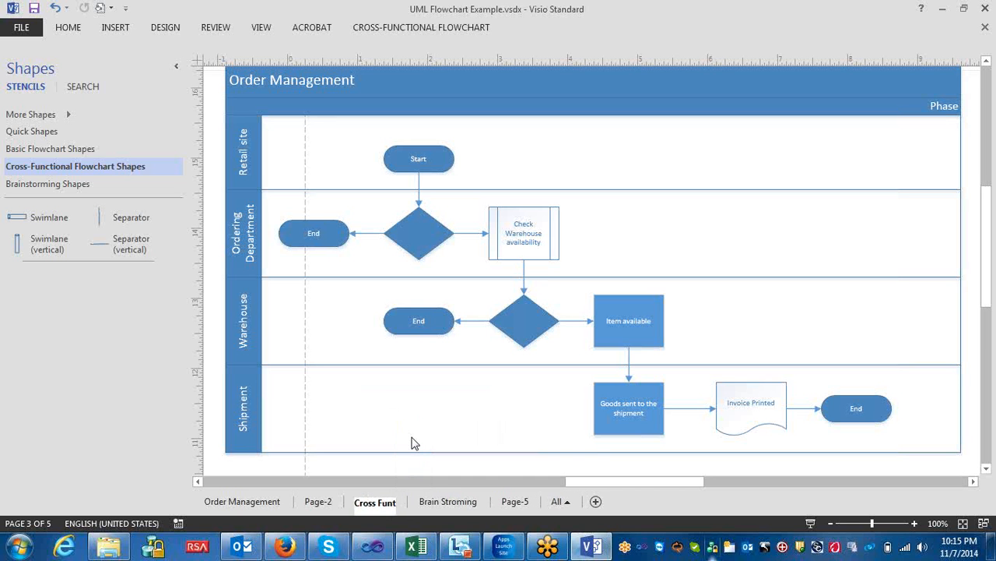
type("io")
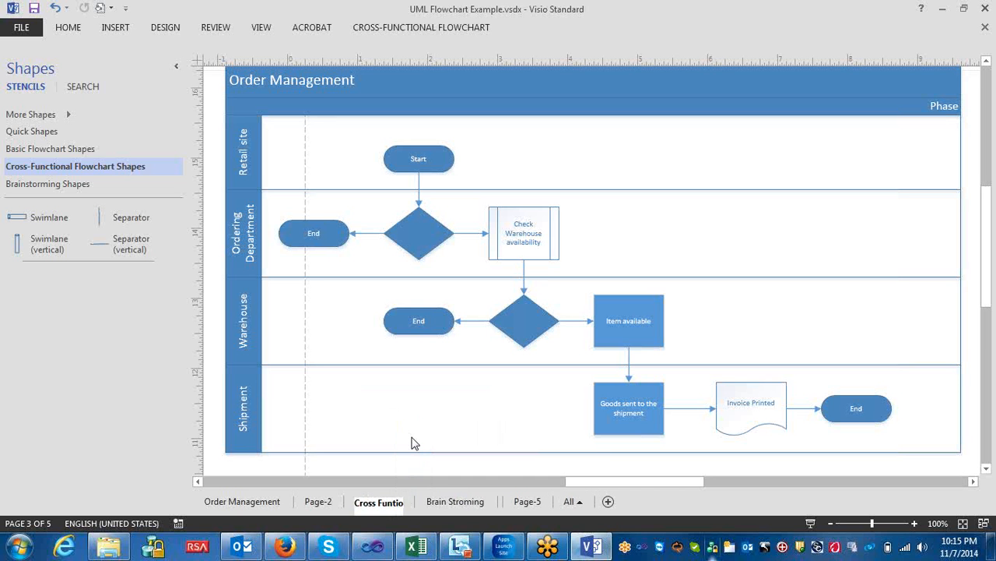
type("nal or")
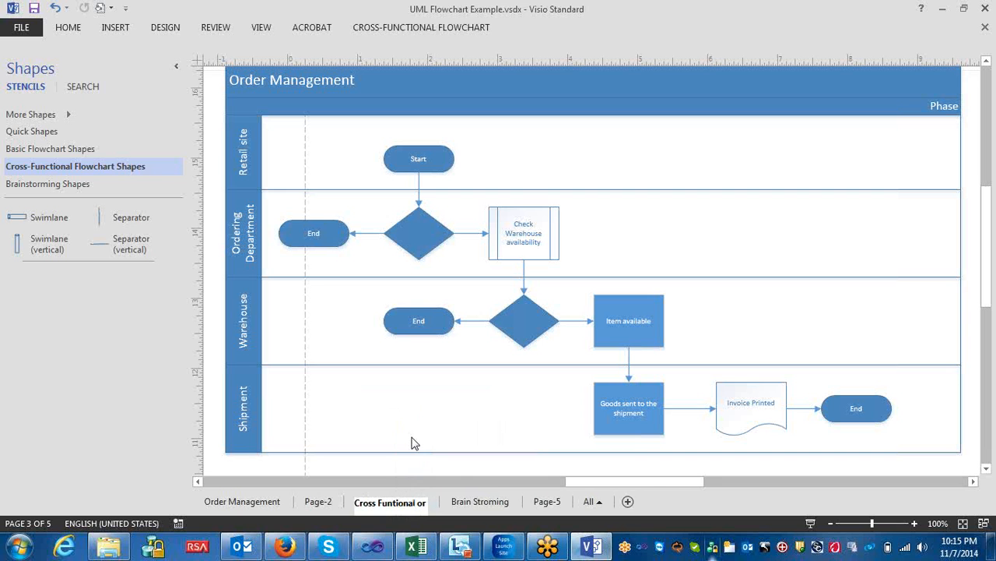
type(" Swi")
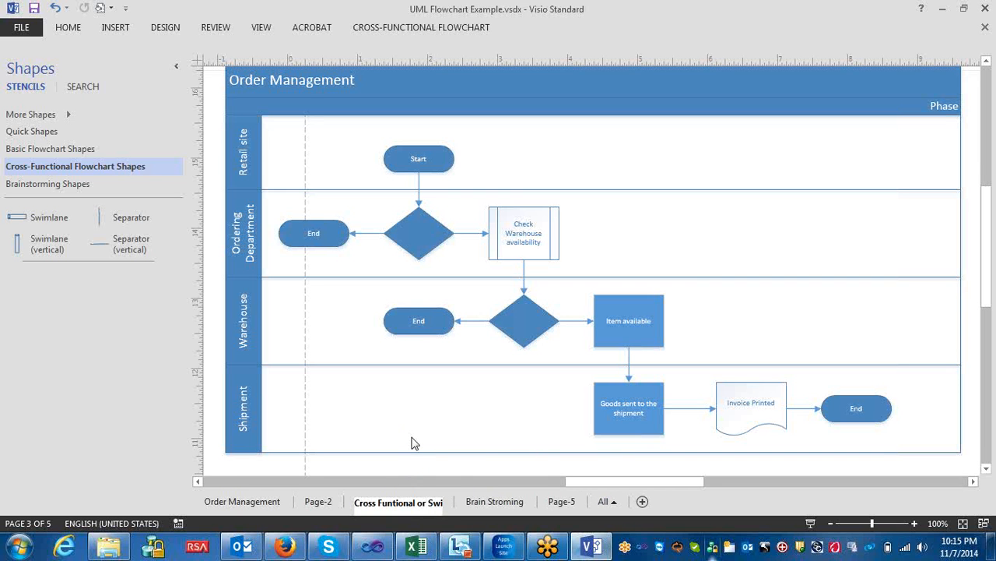
type("mlane")
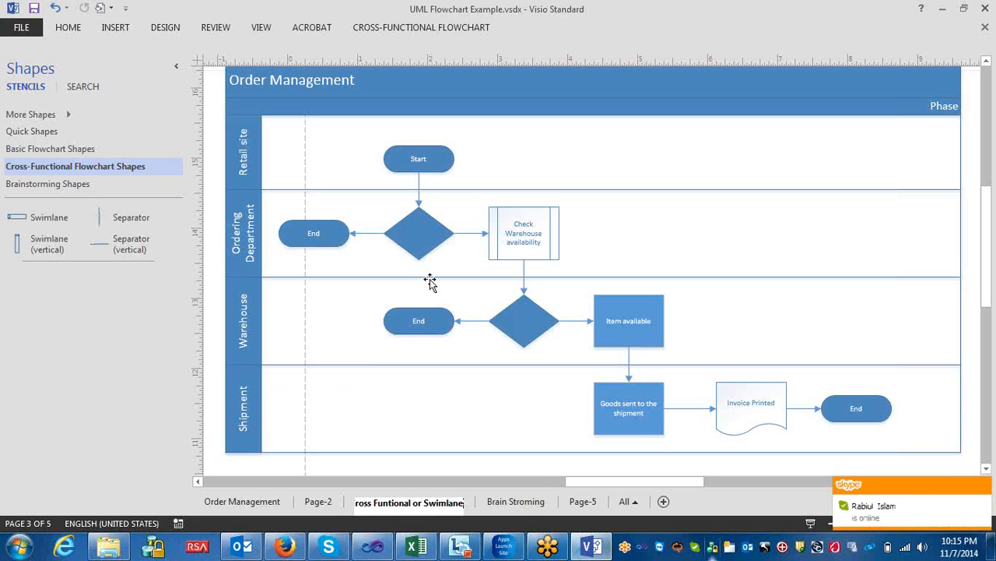
Open Page-5 and look through the additional stencil categories, including Business and Schedule, without loading one.
left_click(584, 501)
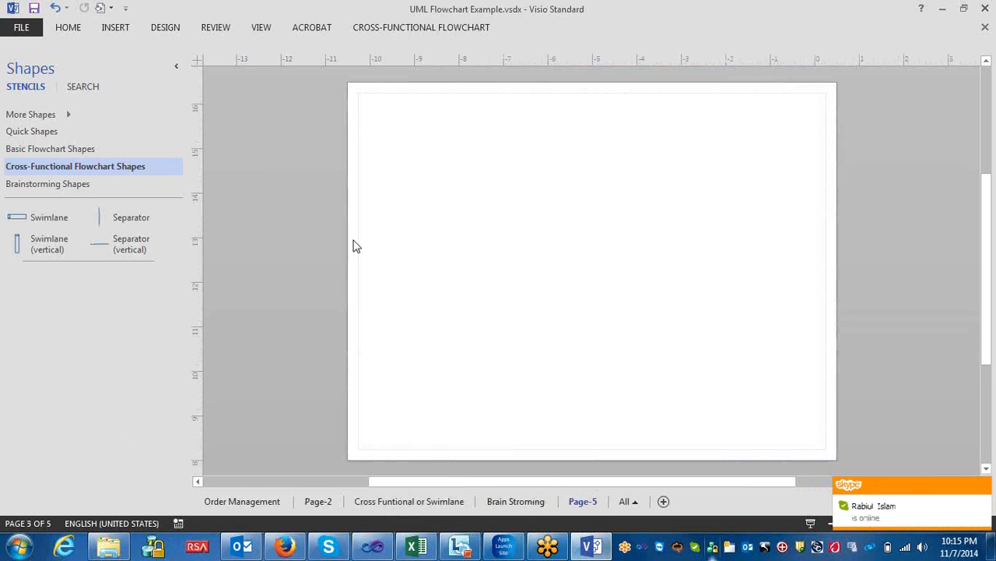
left_click(67, 117)
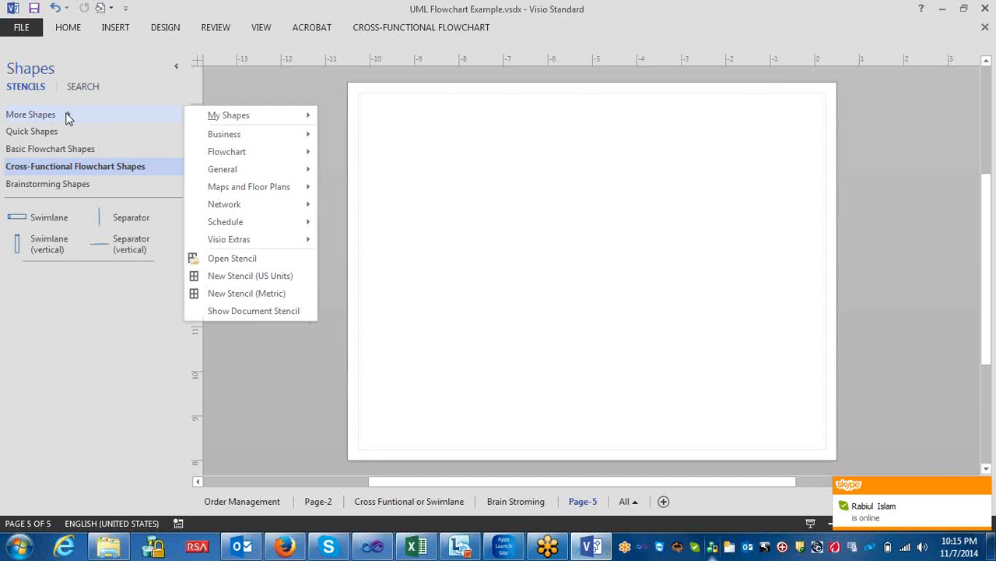
mouse_move(233, 156)
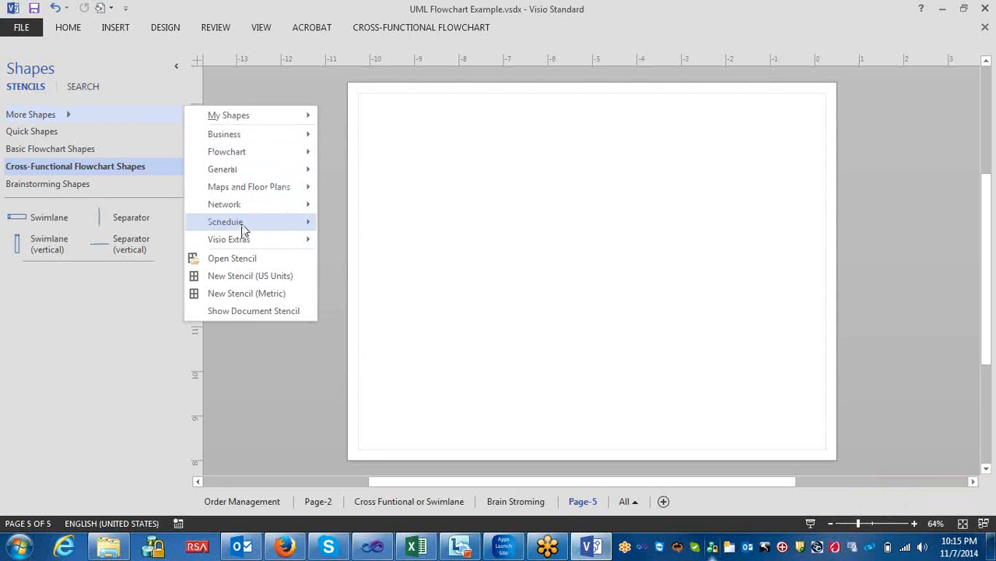
mouse_move(243, 221)
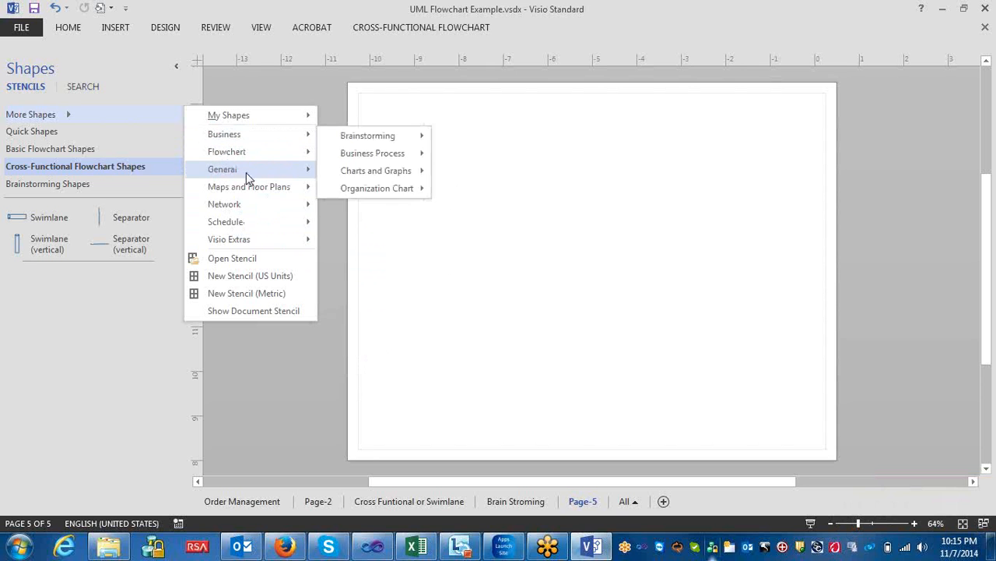
left_click(281, 400)
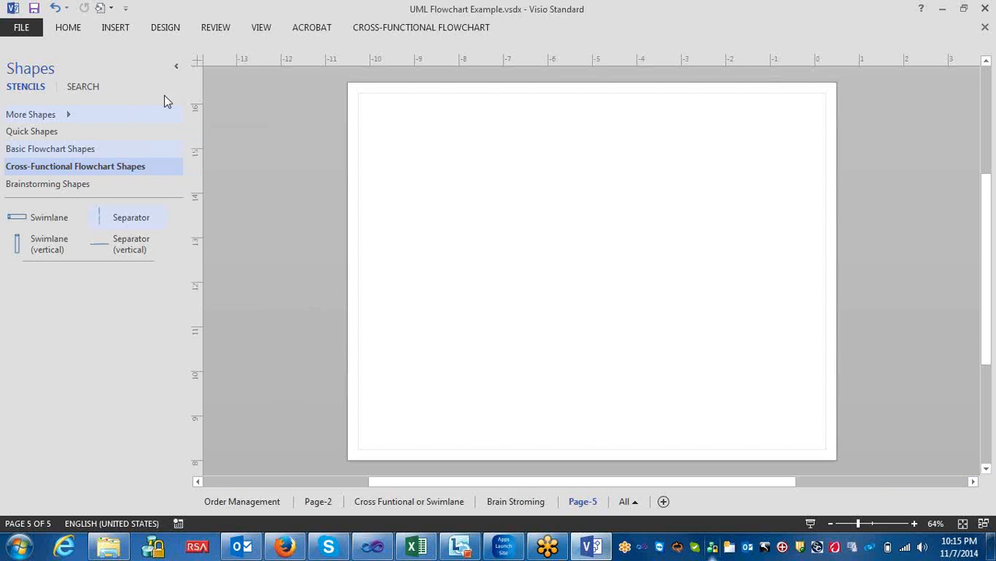
Search the shape library for "activity dia".
left_click(84, 87)
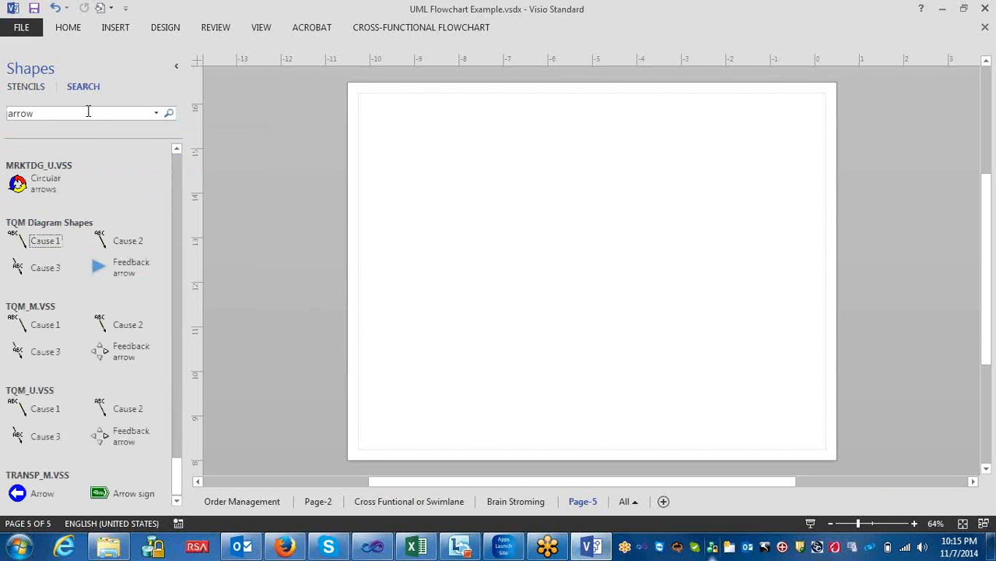
double_click(88, 112)
type("activity dia")
key("Return")
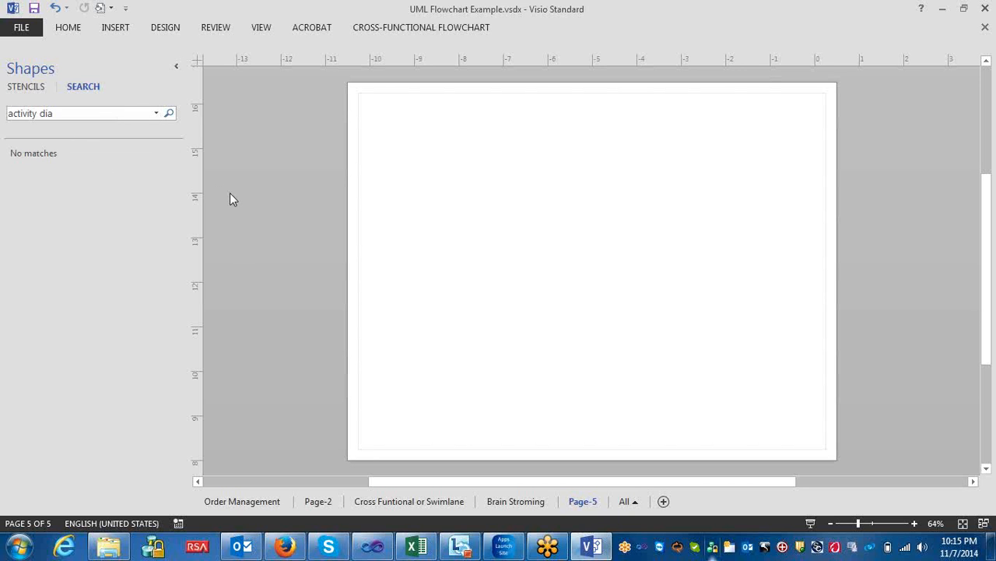
Search the shape library for "sequence".
left_click(80, 114)
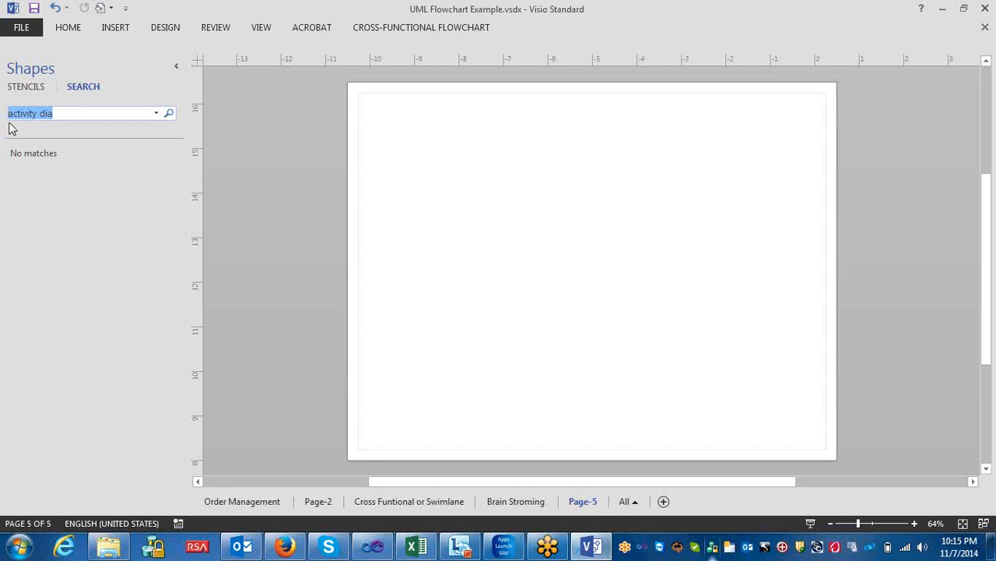
type("se")
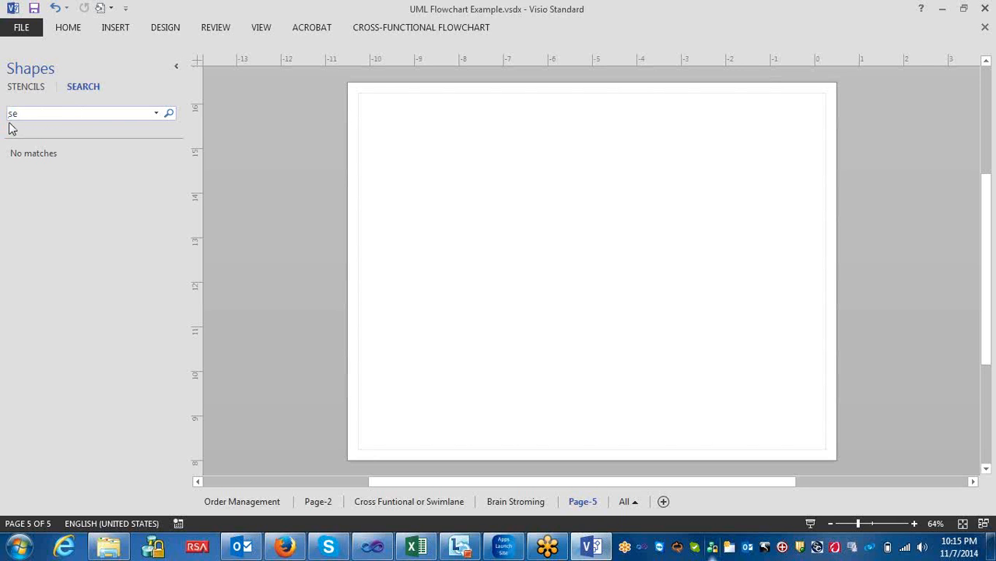
type("quence")
key("Return")
Search the shape library for "activation" and place the Button shape from Blocks near the upper-left area of Page-5.
left_click(136, 113)
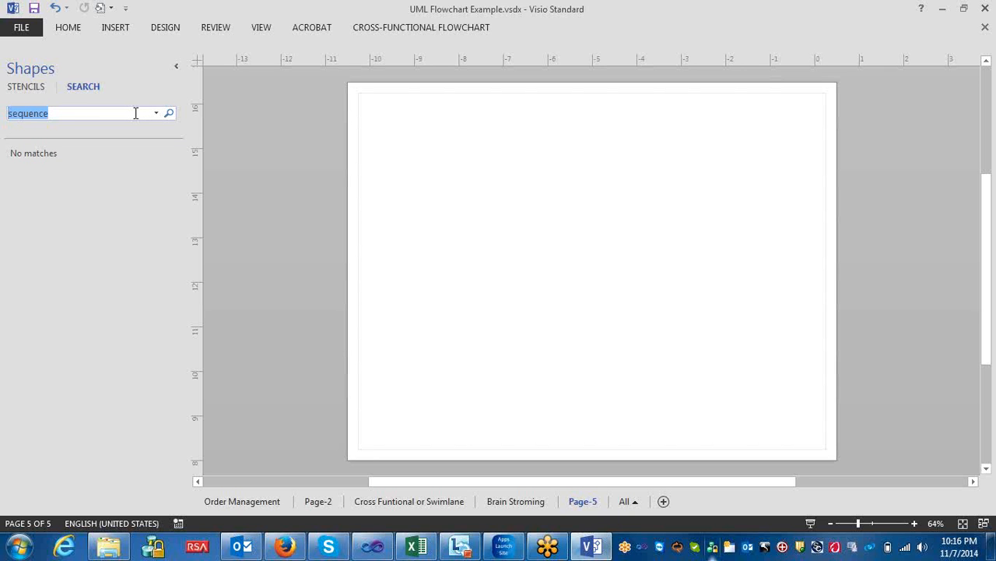
type("activation")
key("Return")
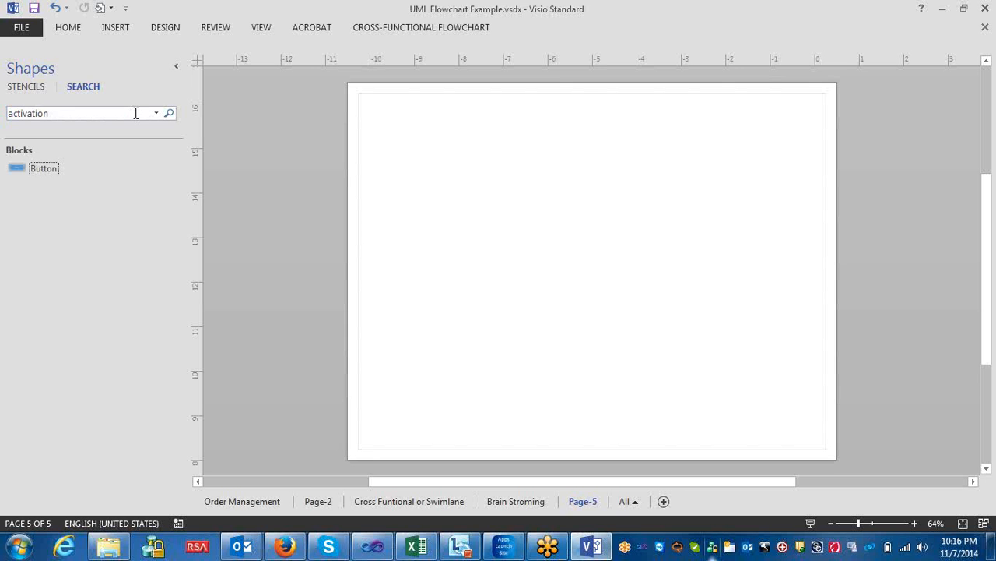
left_click_drag(43, 168, 470, 160)
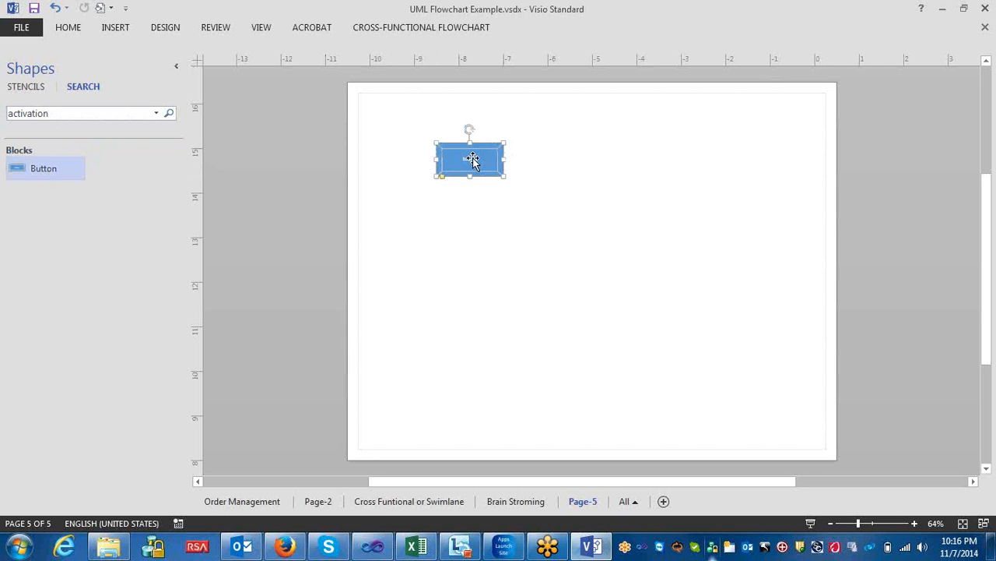
Search the shape library for "life".
left_click(67, 113)
key("BackSpace")
type("l")
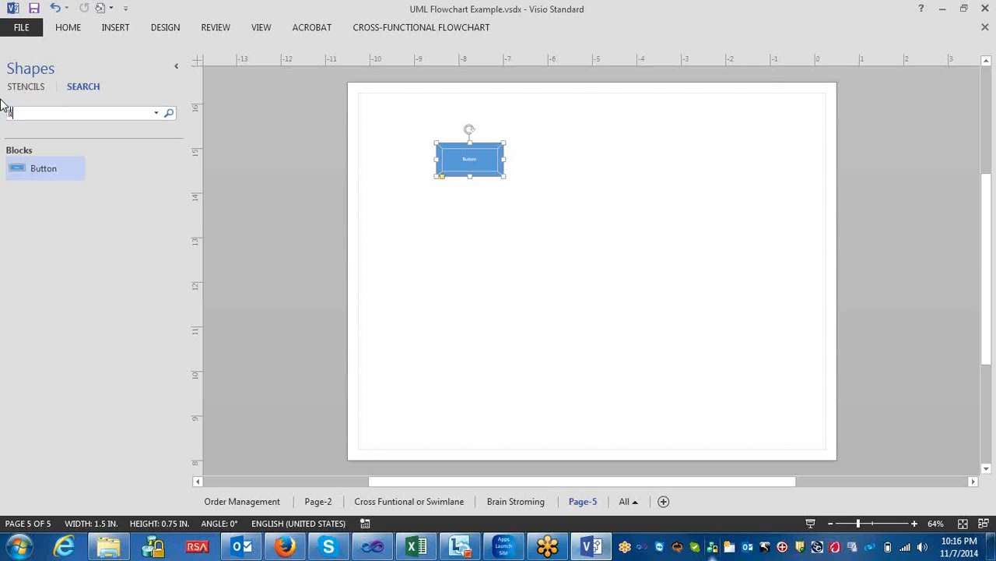
type("ife")
key("Return")
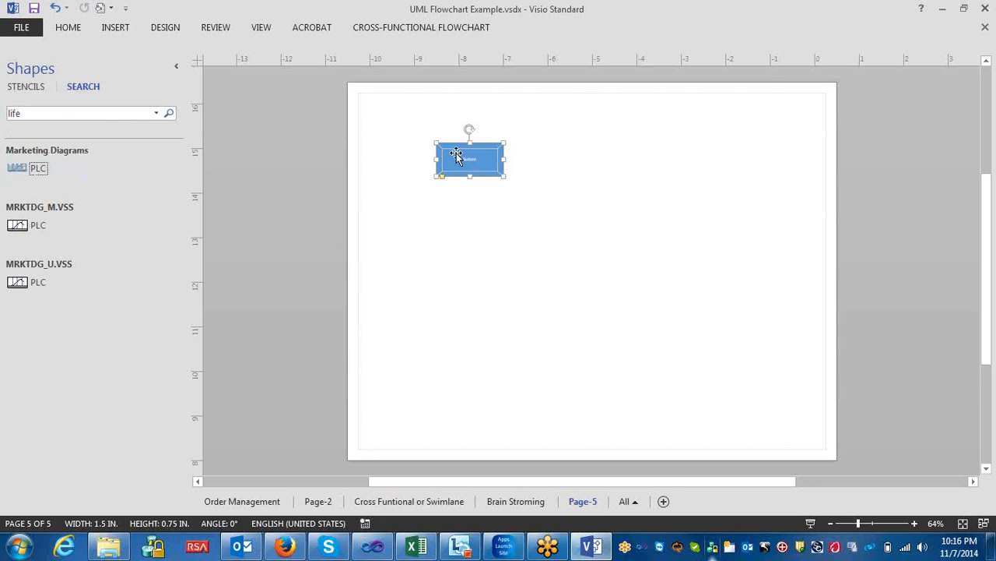
Delete the Button shape from Page-5.
key("Escape")
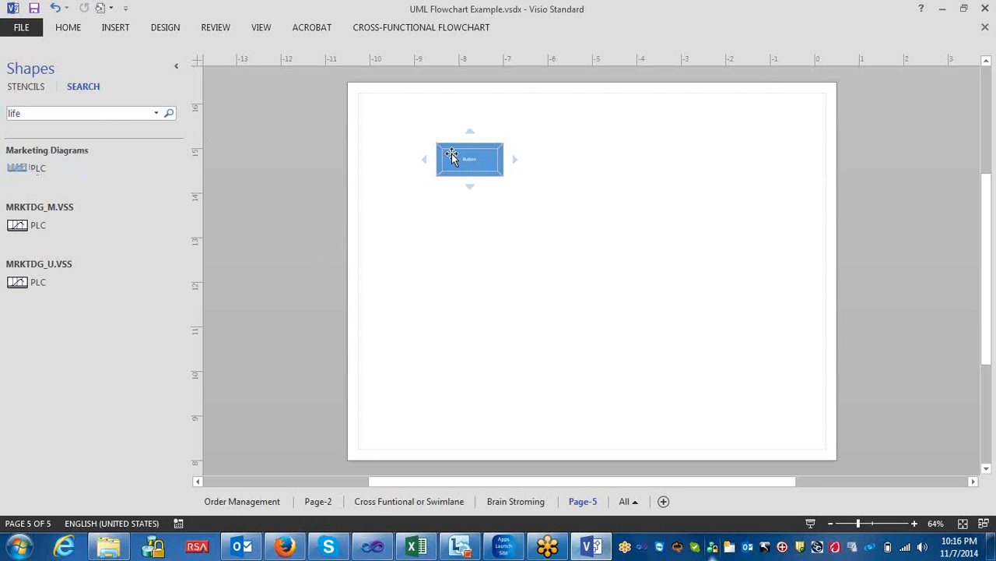
left_click(451, 156)
key("Delete")
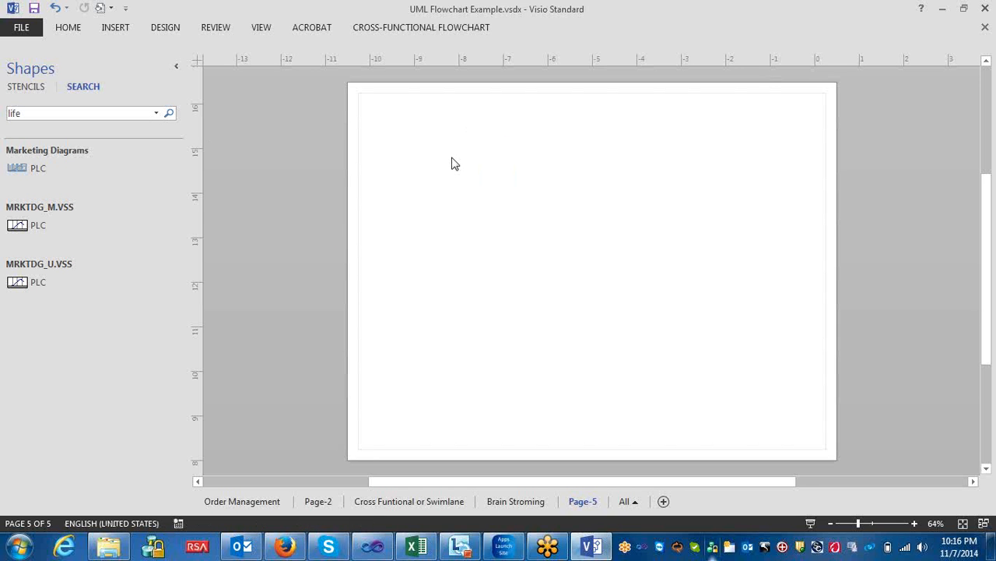
Search the shape library for "activator".
double_click(32, 114)
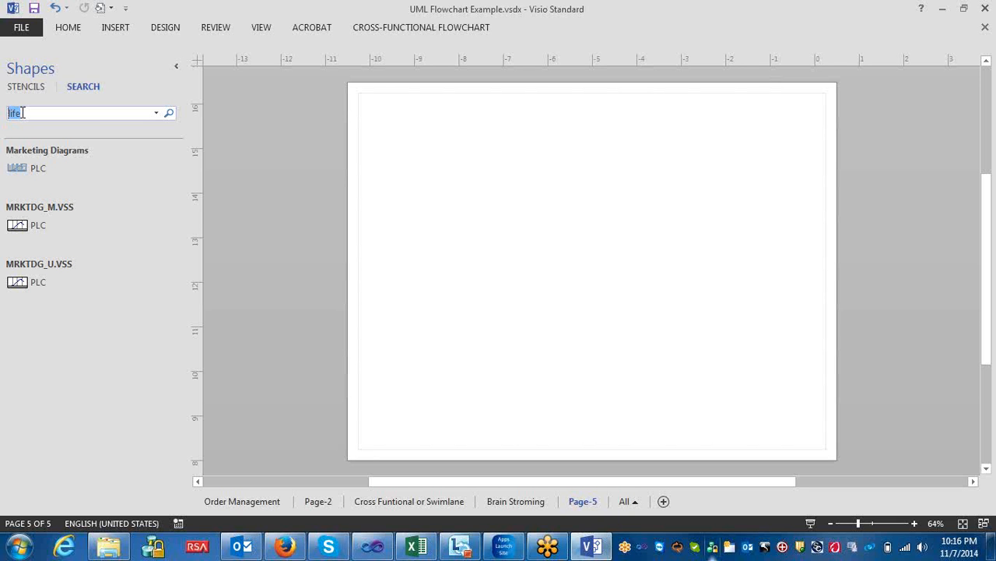
type("activator")
key("Return")
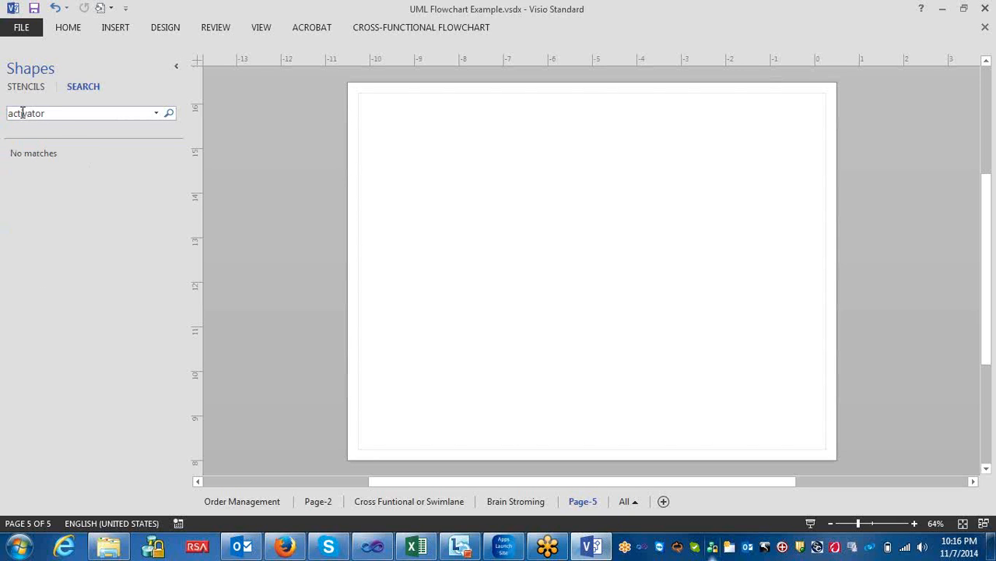
Search the shape library for "use case".
double_click(62, 113)
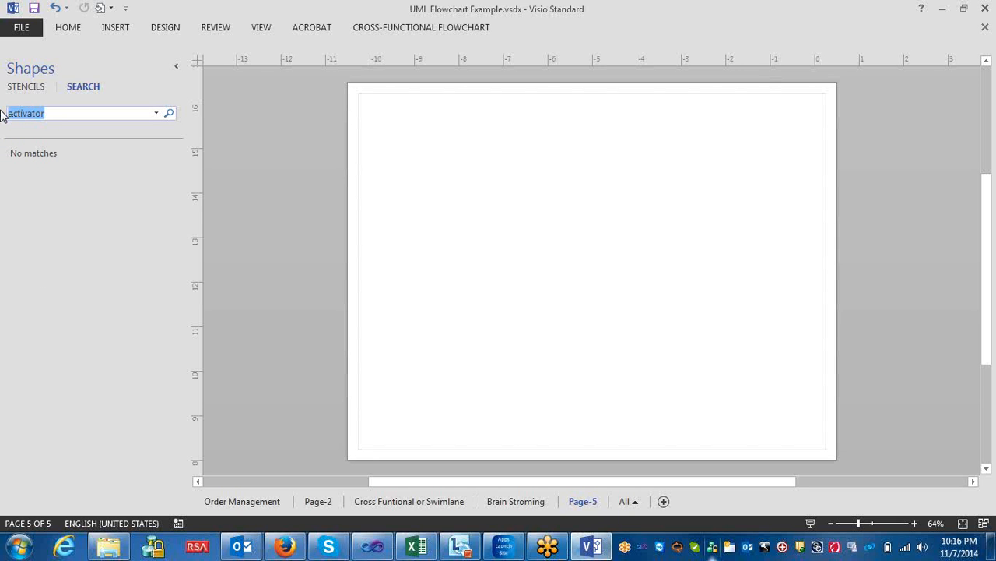
type("um")
key("BackSpace")
key("BackSpace")
key("BackSpace")
type("use case")
key("Return")
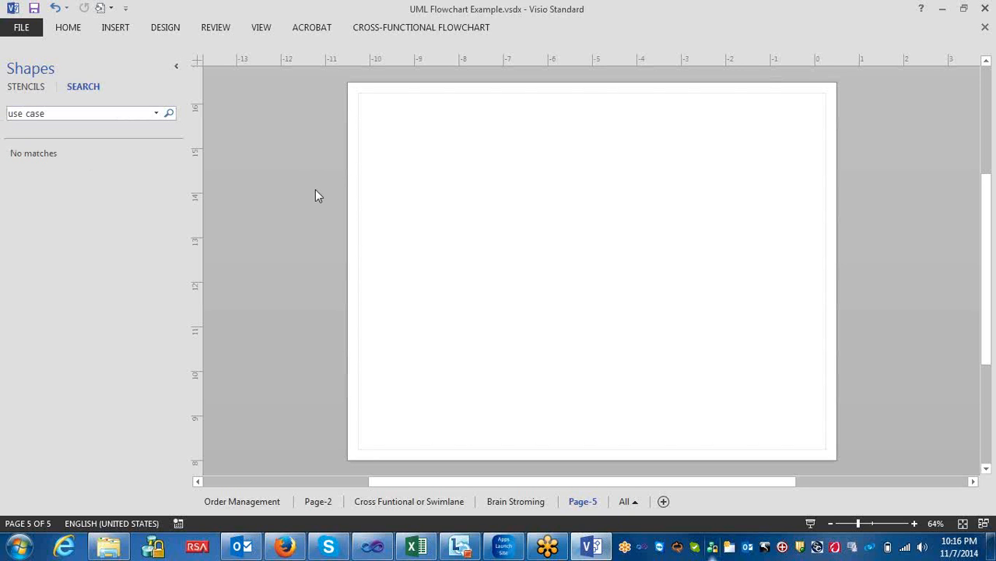
Search the shape library for "actor".
left_click(93, 109)
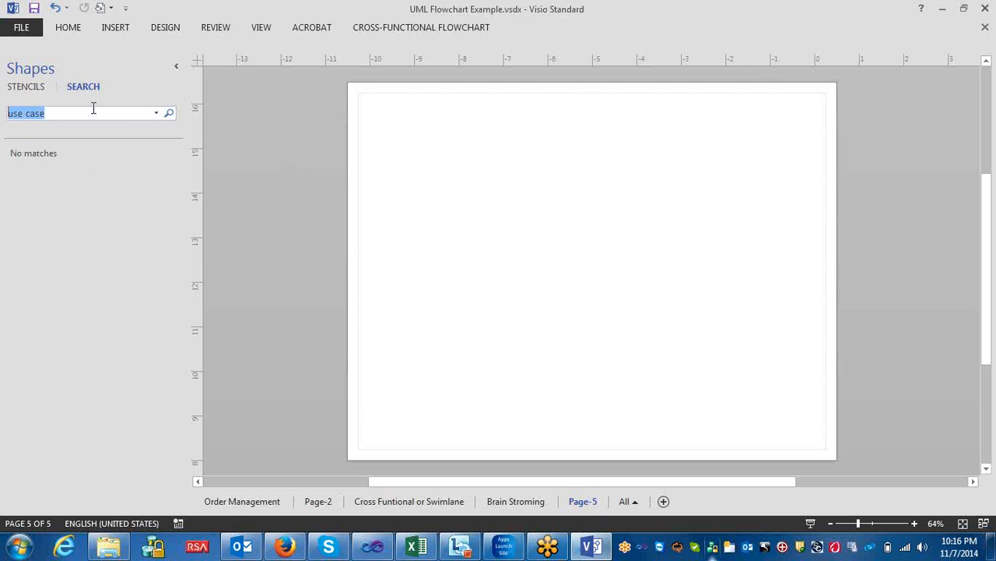
type("actor")
key("Return")
left_click(85, 109)
left_click(61, 114)
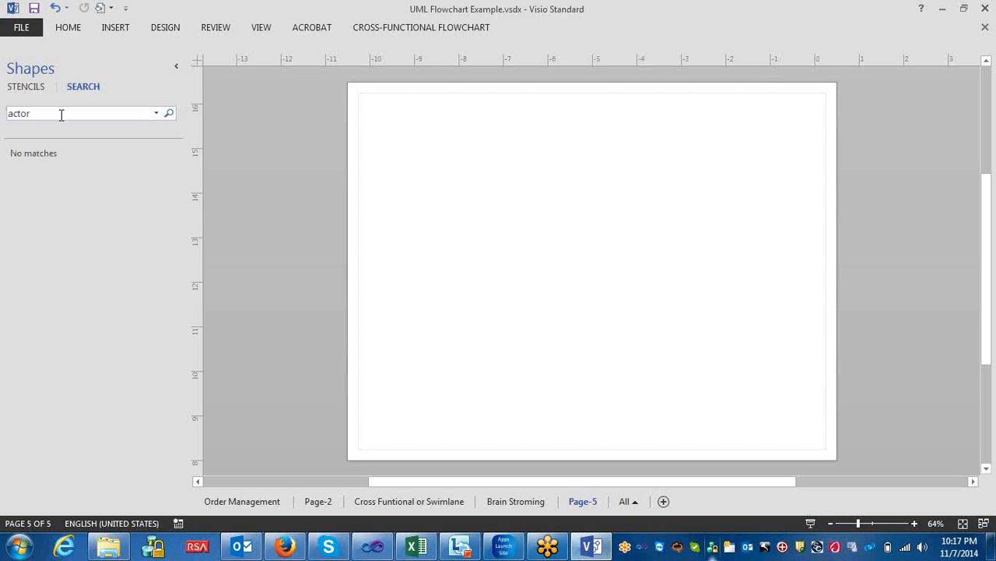
Leave the shape search and display the Basic Flowchart Shapes stencil.
left_click(36, 91)
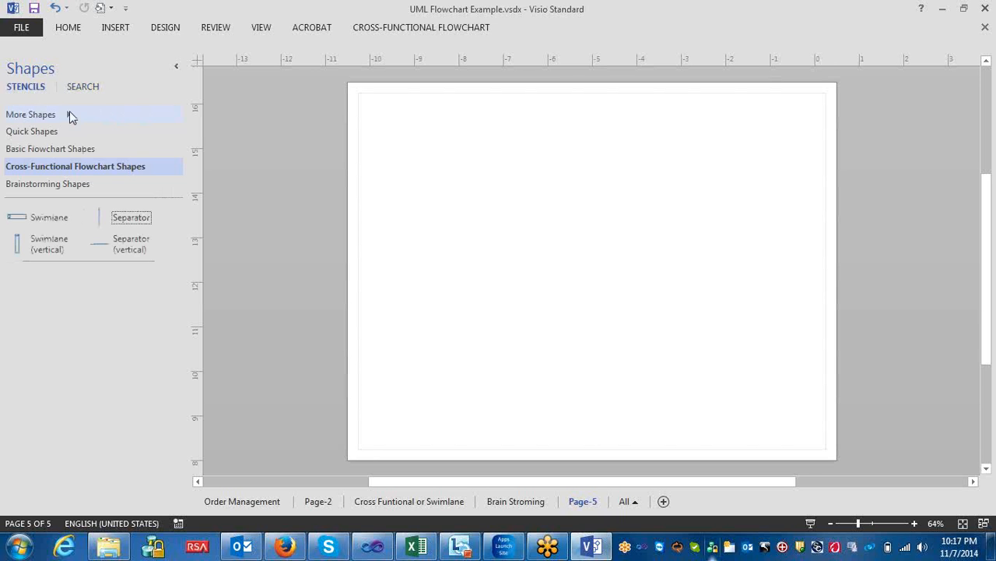
left_click(69, 113)
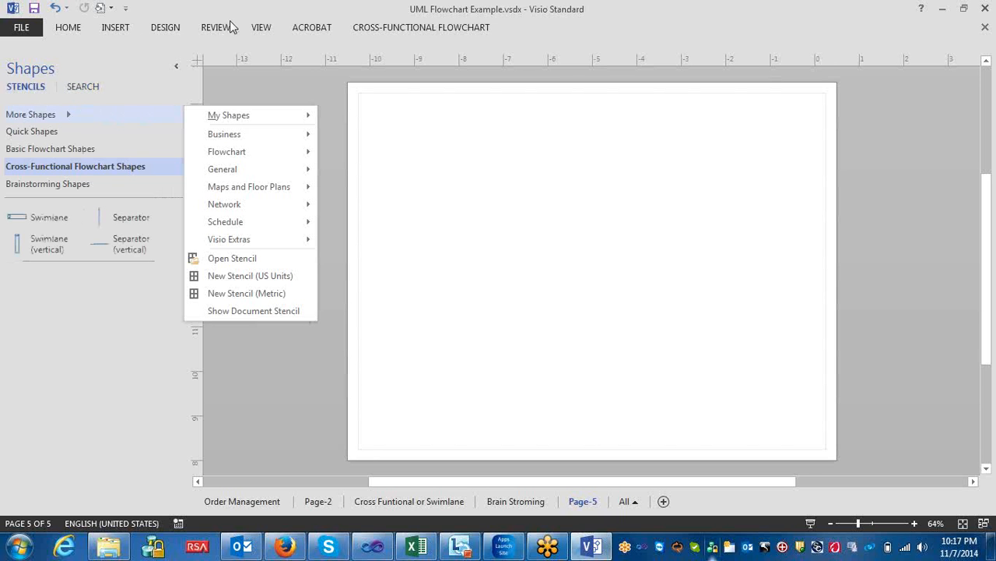
left_click(66, 33)
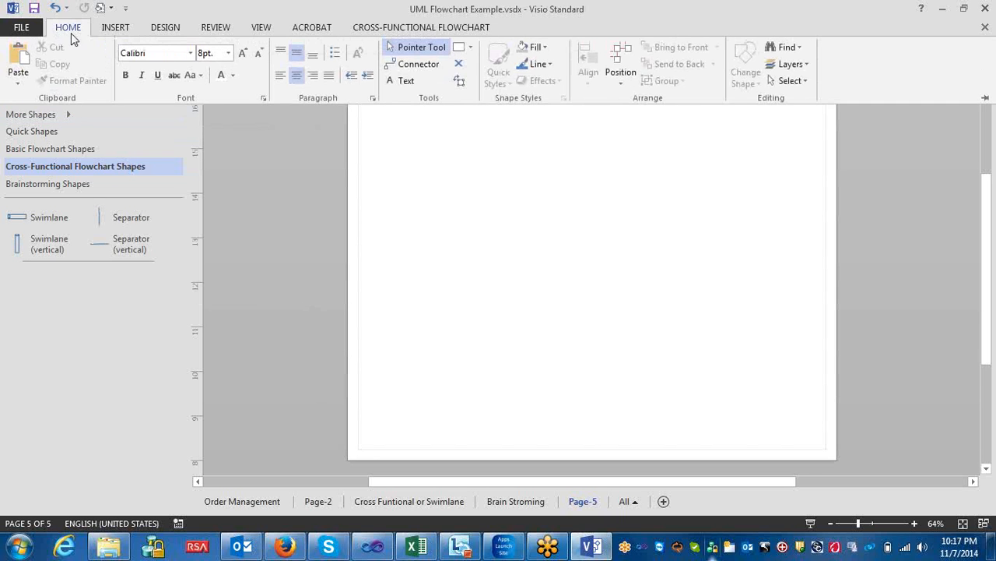
left_click(278, 238)
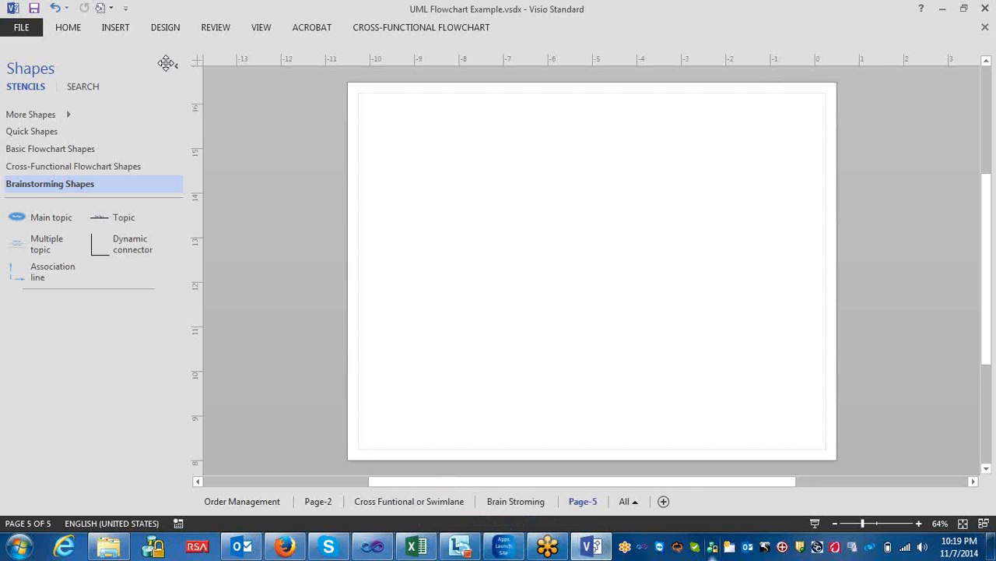
left_click(53, 150)
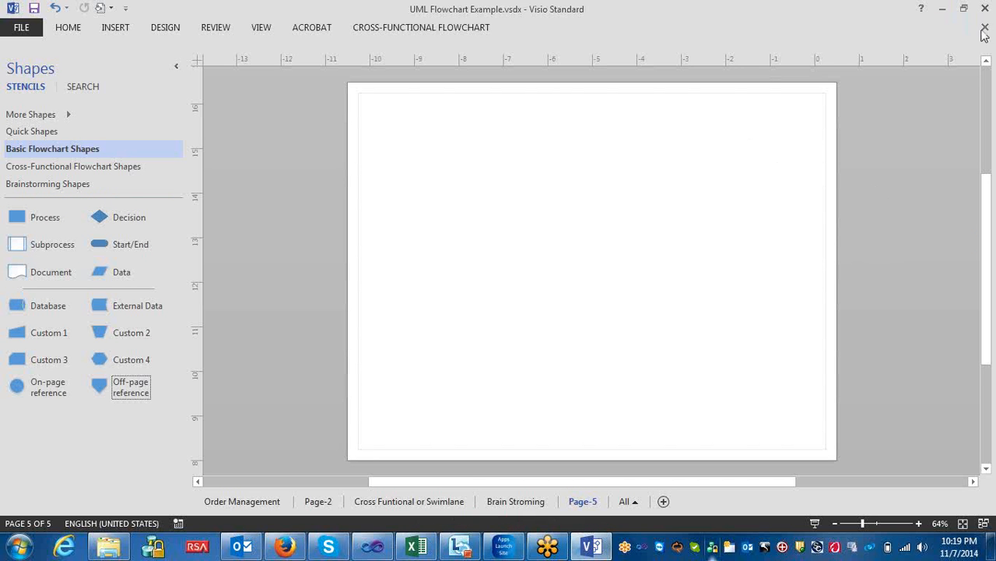
mouse_move(985, 38)
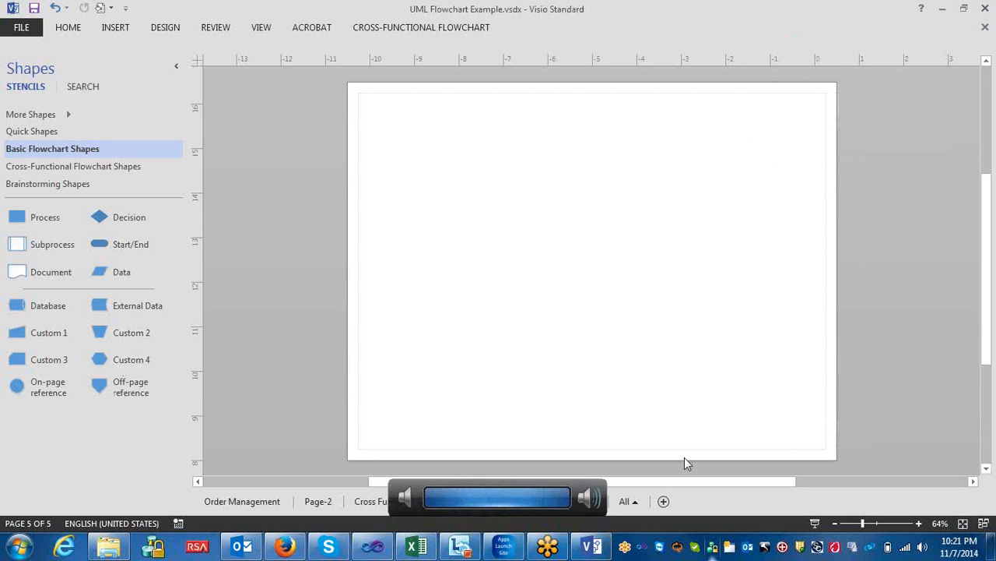
left_click(891, 412)
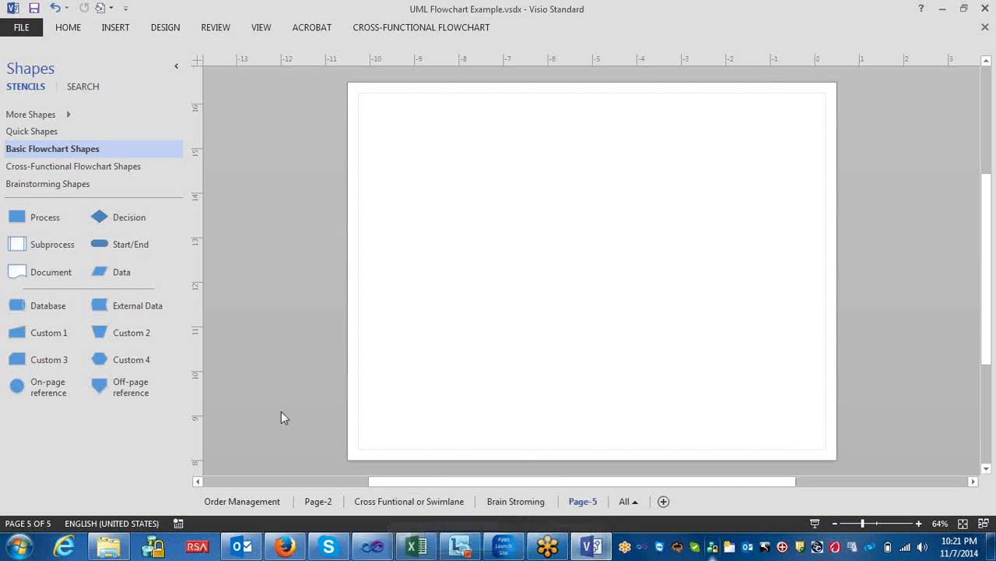
Rename Page-5 as "State Diagram".
right_click(584, 502)
left_click(627, 437)
type("State")
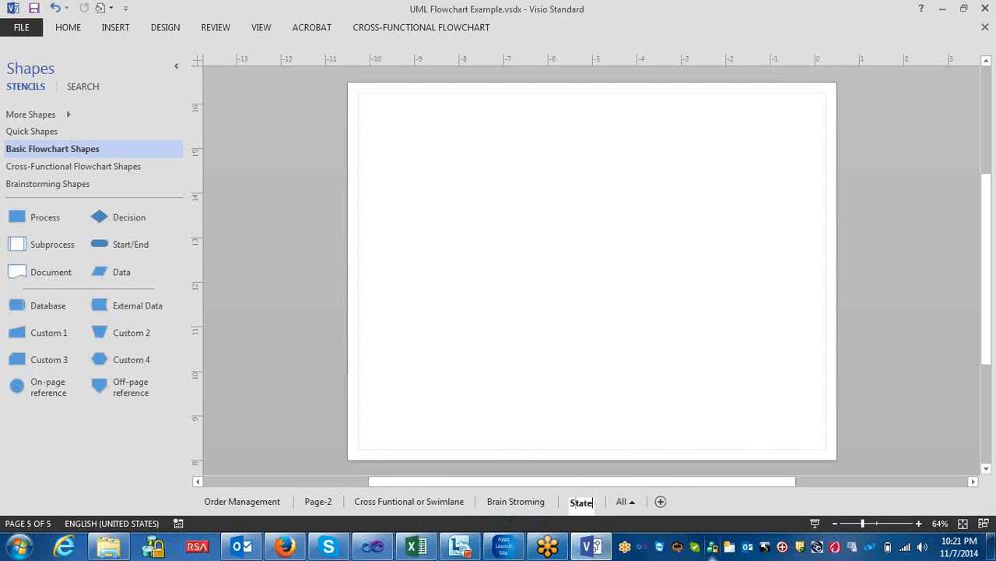
key("Return")
type("Diagram")
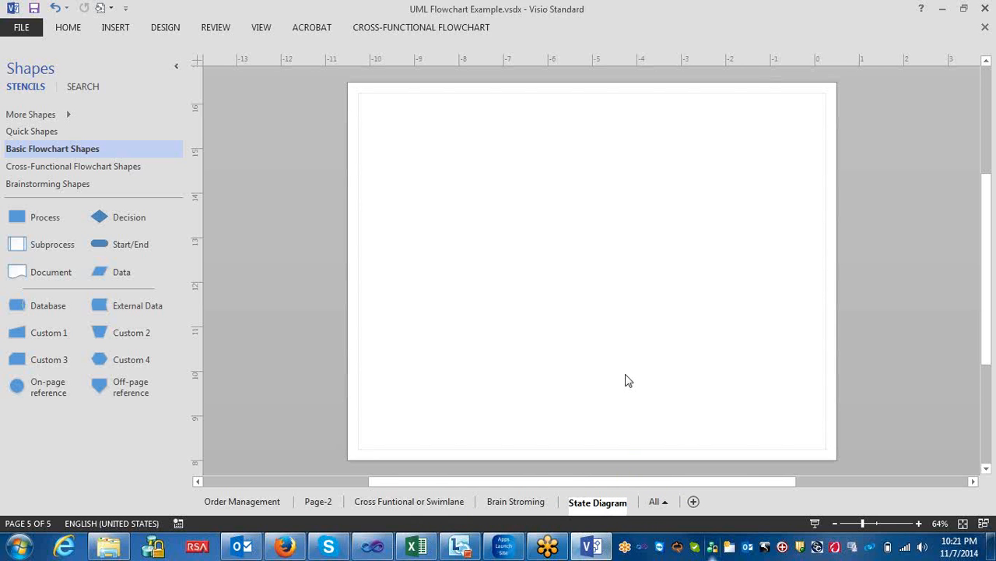
left_click(866, 352)
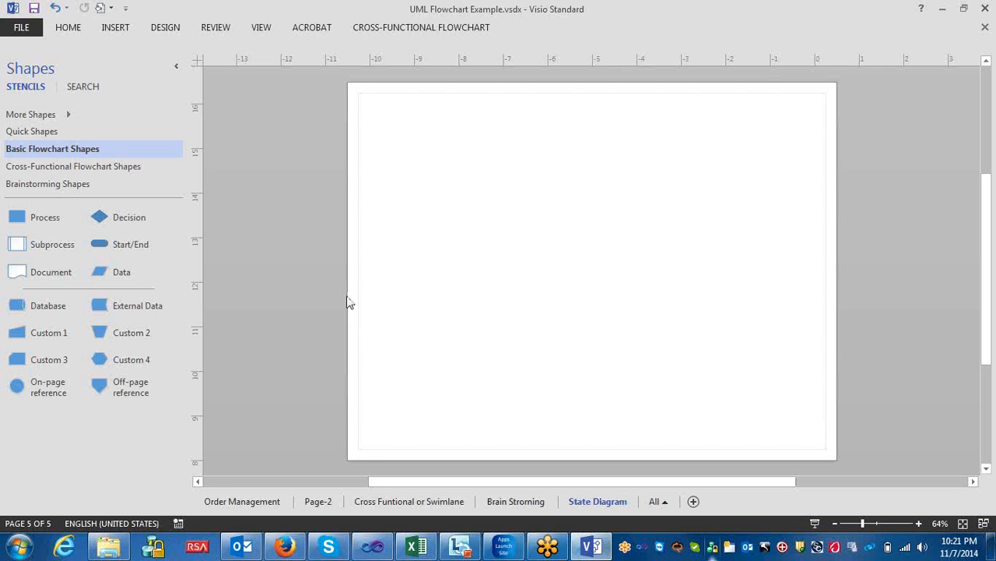
Place Start/End shapes near the page's upper-left and lower-right corners and label the upper one "Satrt".
left_click_drag(107, 242, 408, 118)
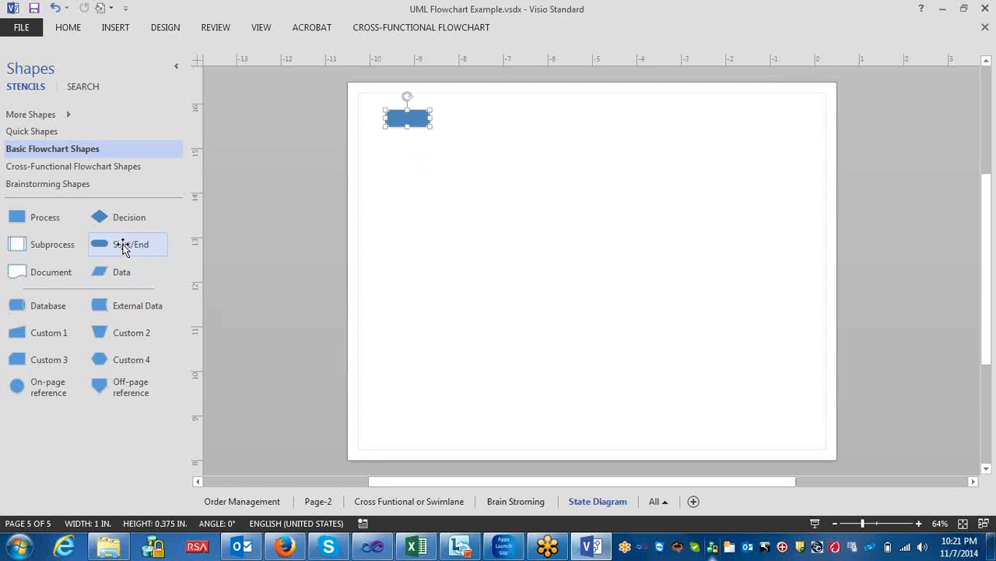
left_click_drag(122, 247, 784, 422)
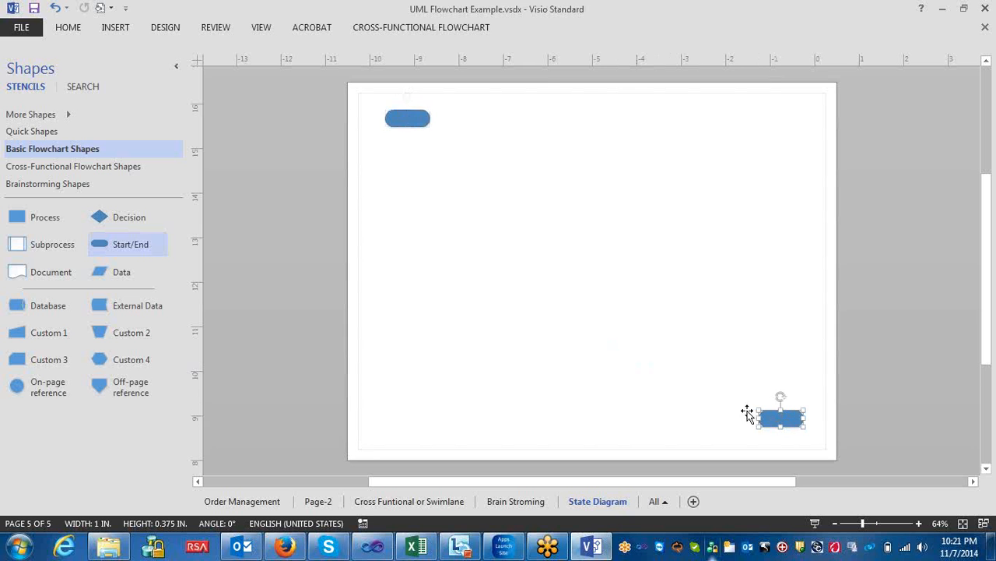
double_click(406, 116)
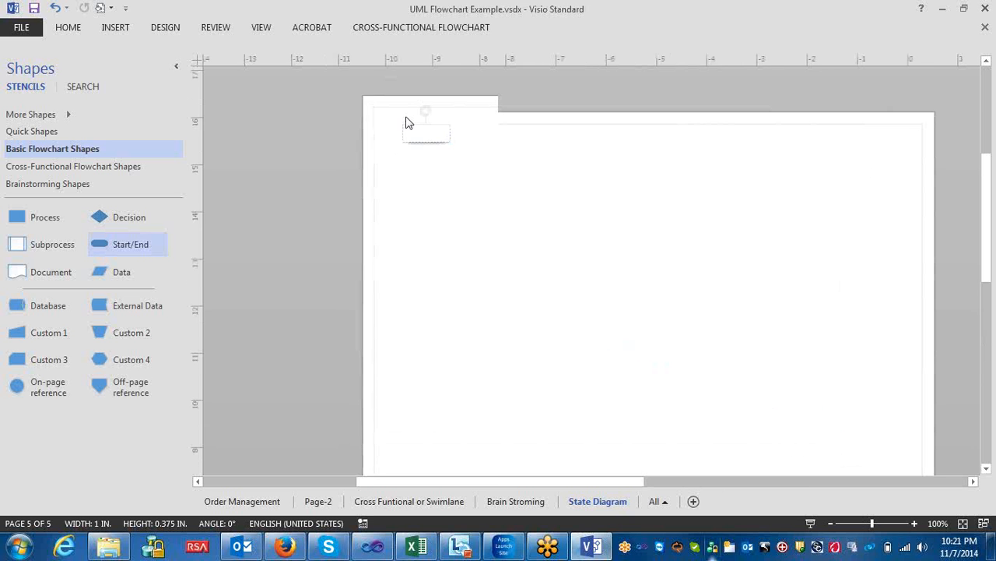
type("Satrt")
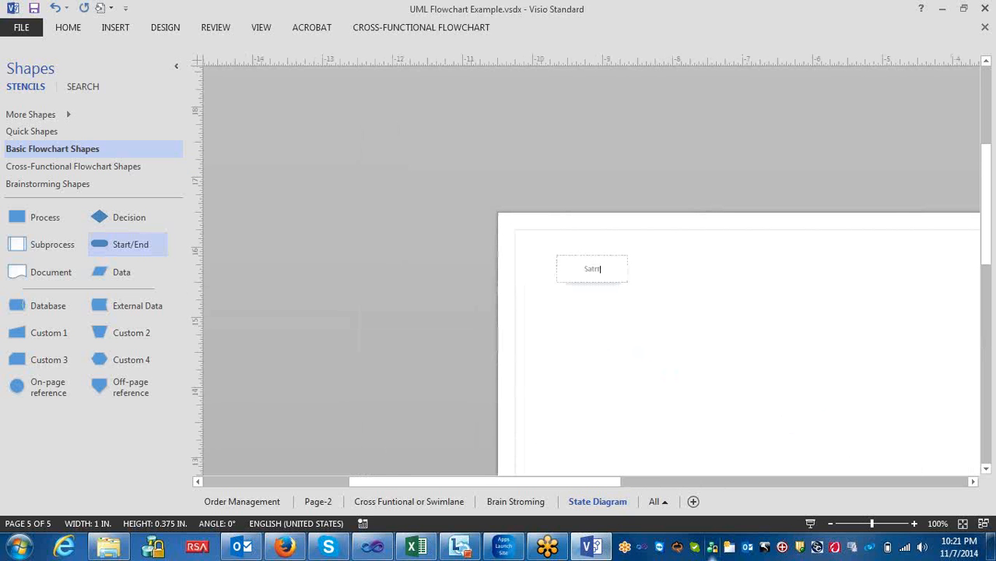
left_click(314, 165)
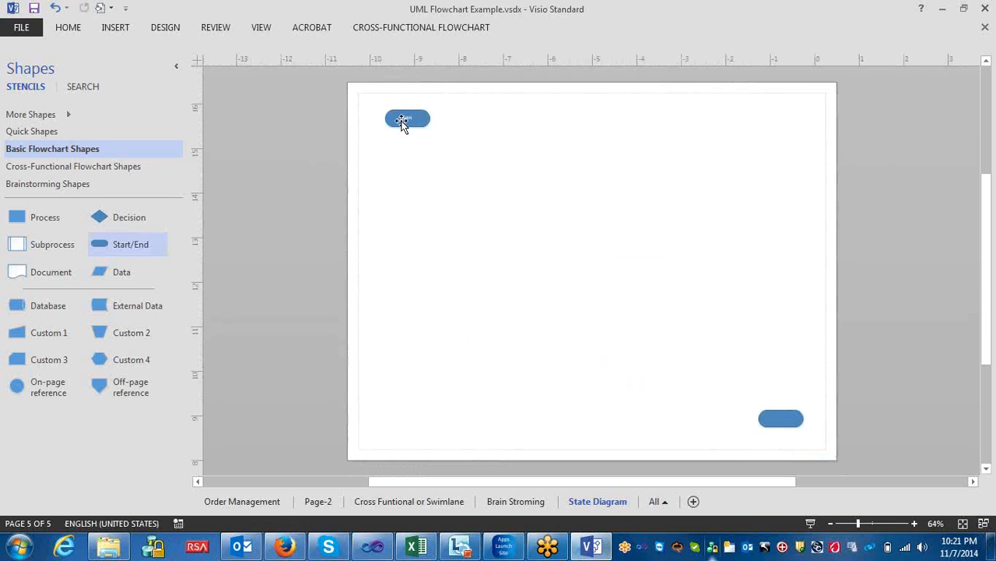
Add a Process shape below the start shape and label it "Withdraw Amount".
left_click_drag(35, 224, 401, 183)
double_click(401, 182)
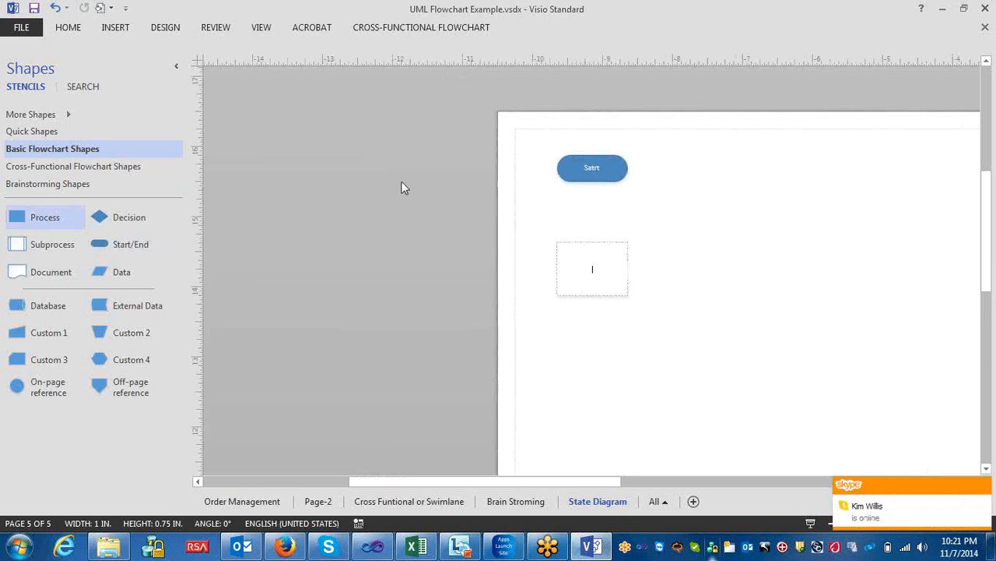
type("Withdraw Amount")
left_click(361, 236)
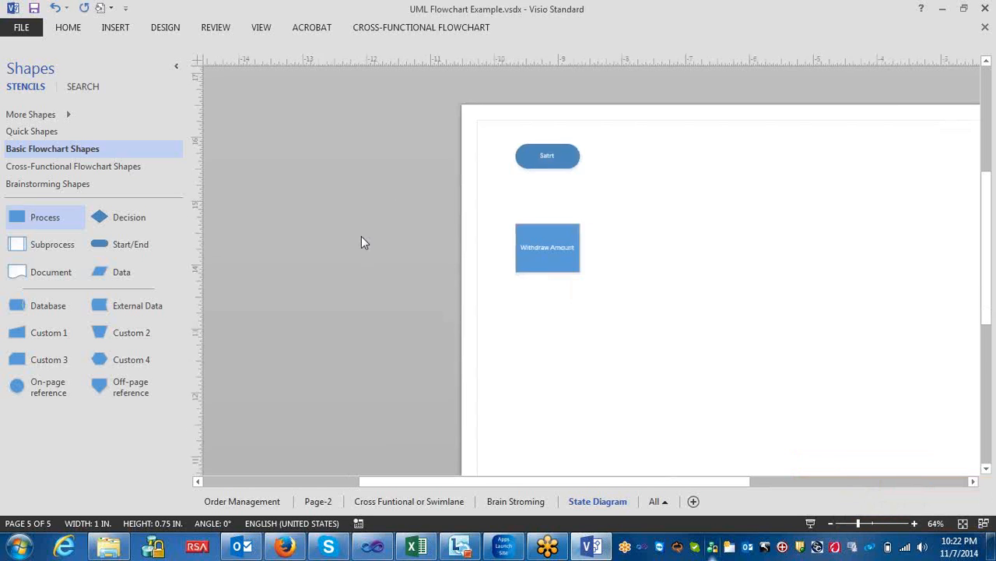
scroll(381, 237, "down", 3)
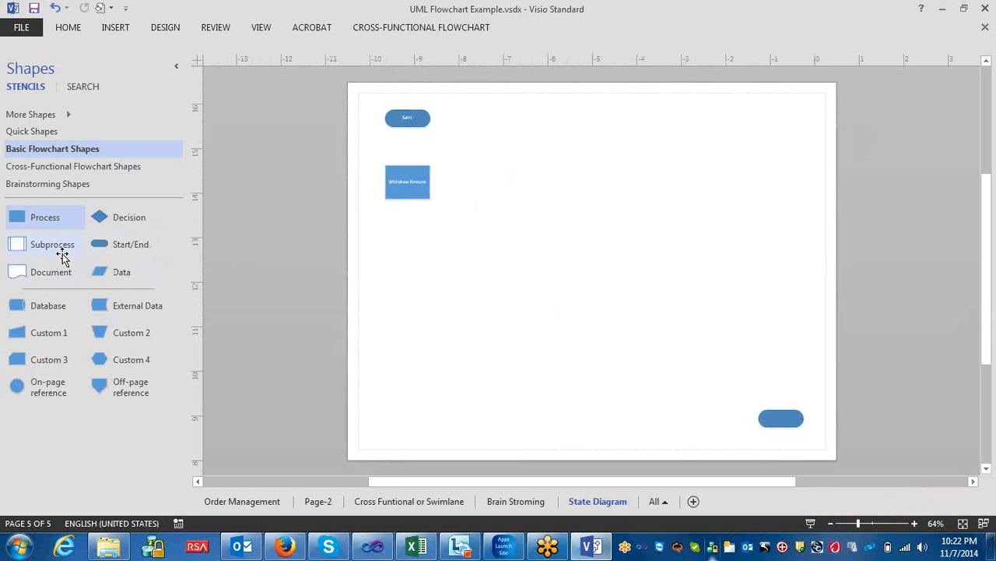
Add a Subprocess shape directly below Withdraw Amount and label it "Card accepted".
left_click_drag(63, 257, 407, 231)
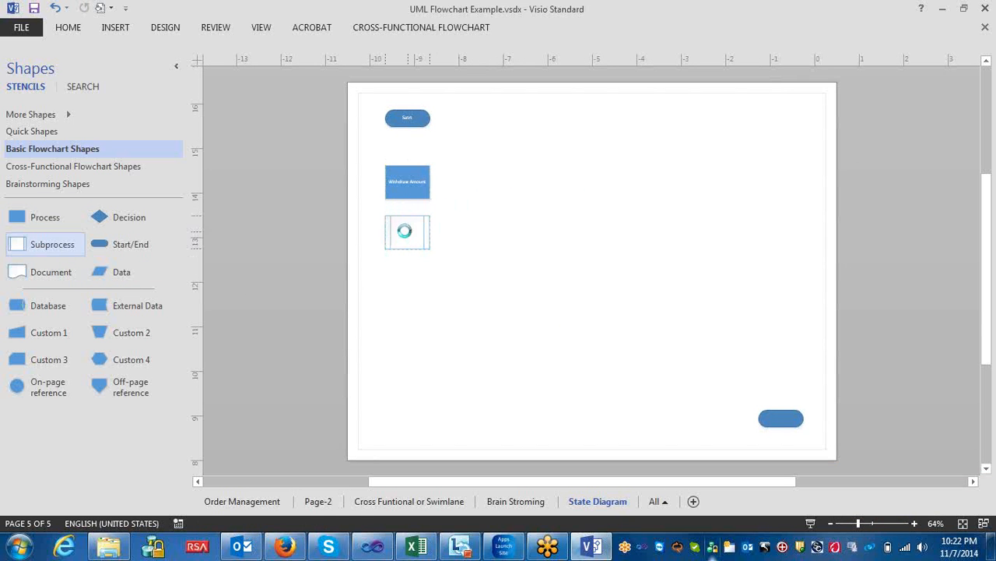
double_click(408, 231)
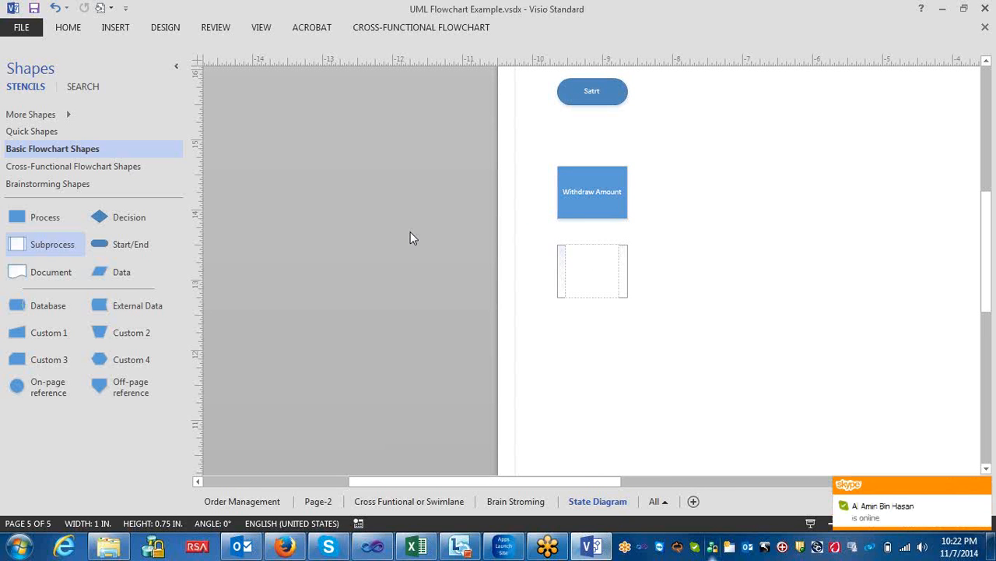
type("Card accepted")
left_click(278, 268)
scroll(329, 249, "down", 3)
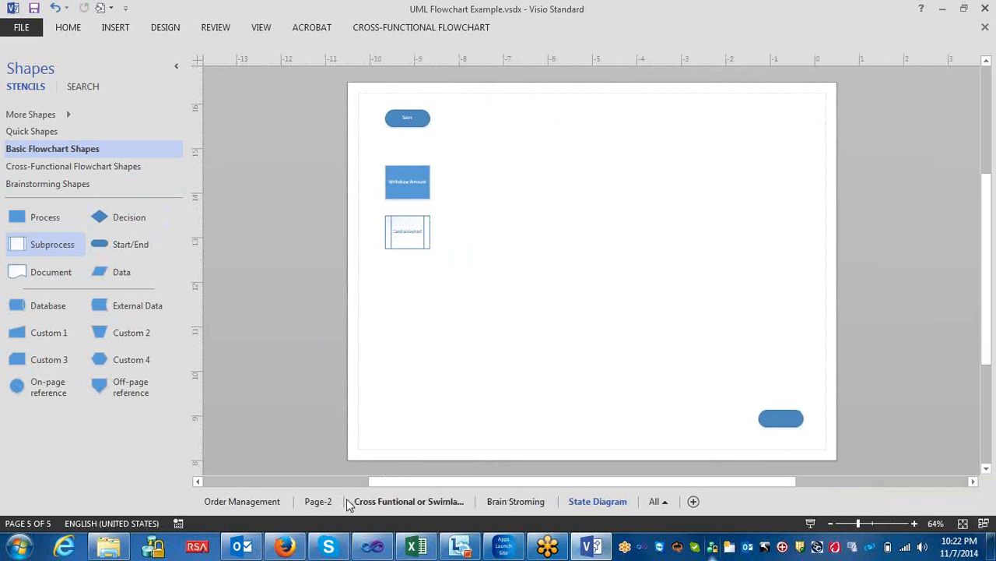
Copy an arrow connector from the Order Management page to State Diagram, linking the start shape to Withdraw Amount, and move that box up.
left_click(265, 507)
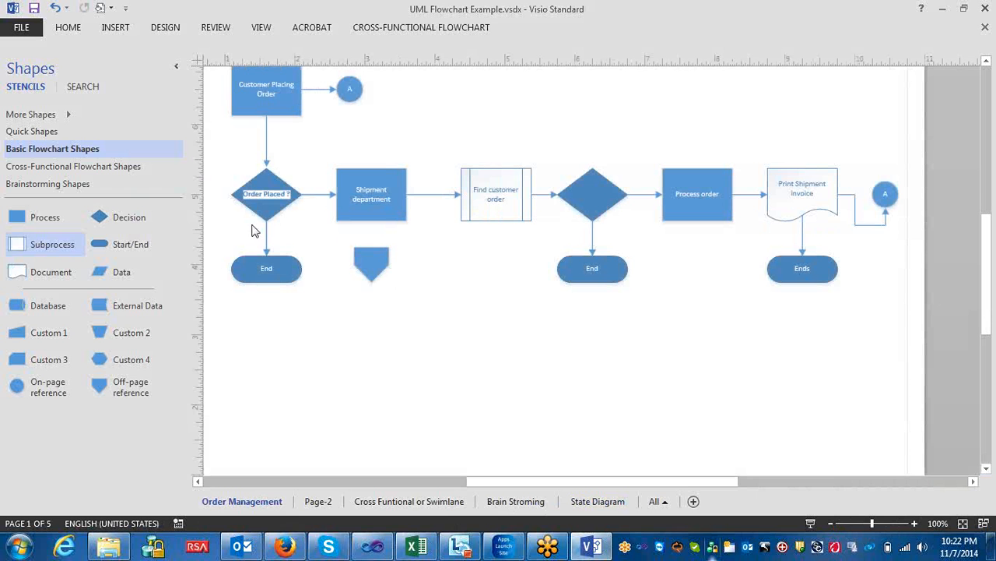
left_click(267, 238)
left_click(598, 502)
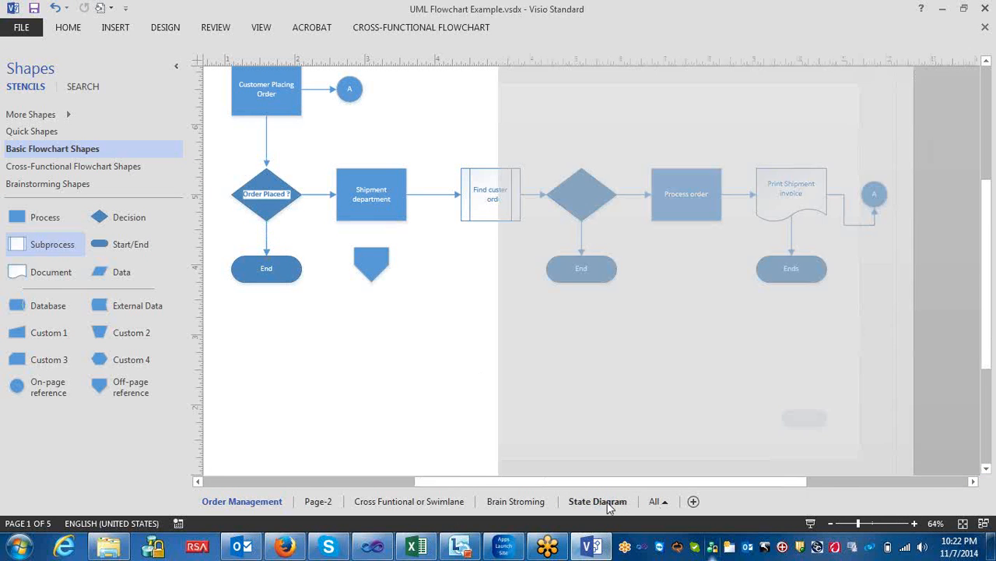
key("ctrl+z")
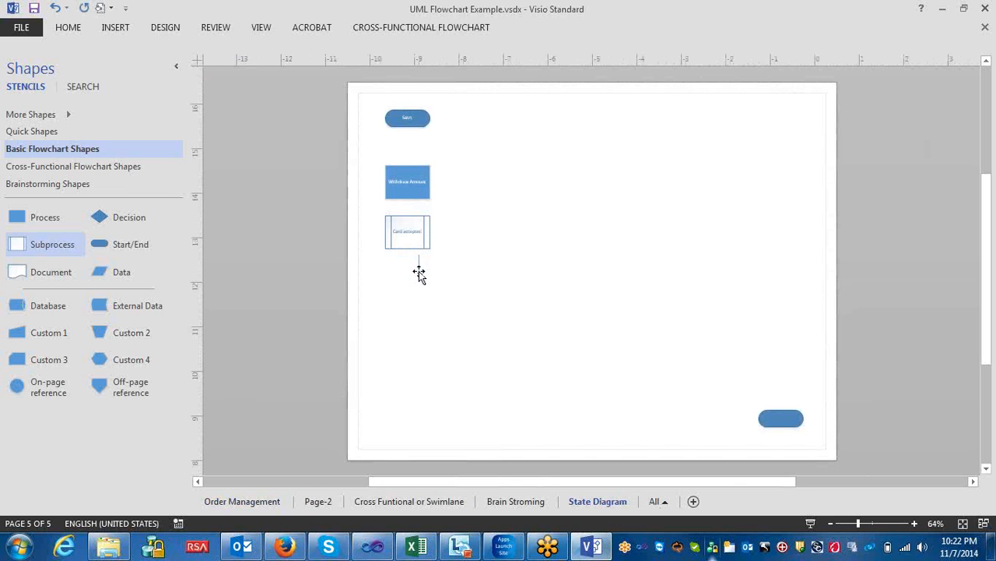
left_click(412, 150)
key("Delete")
left_click_drag(418, 182, 420, 166)
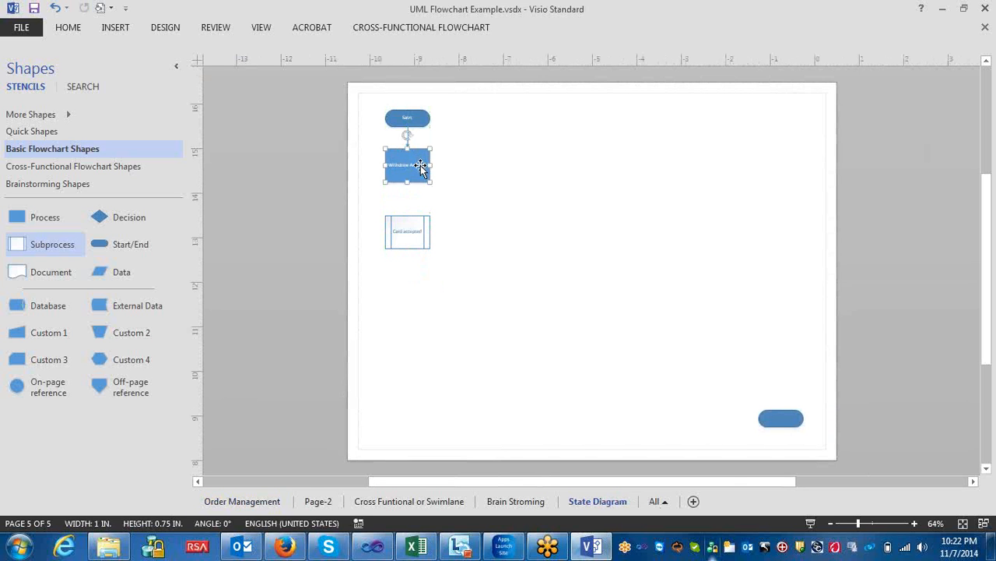
Paste another arrow connector to link Withdraw Amount to Card accepted, and move Card accepted slightly up.
left_click(449, 210)
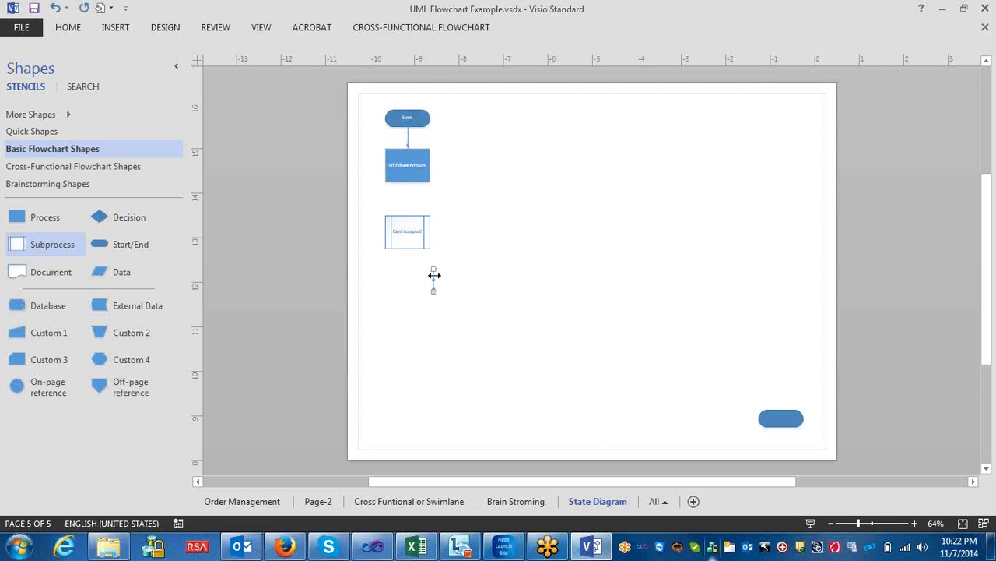
left_click_drag(433, 275, 416, 204)
left_click_drag(409, 280, 408, 216)
left_click(470, 290)
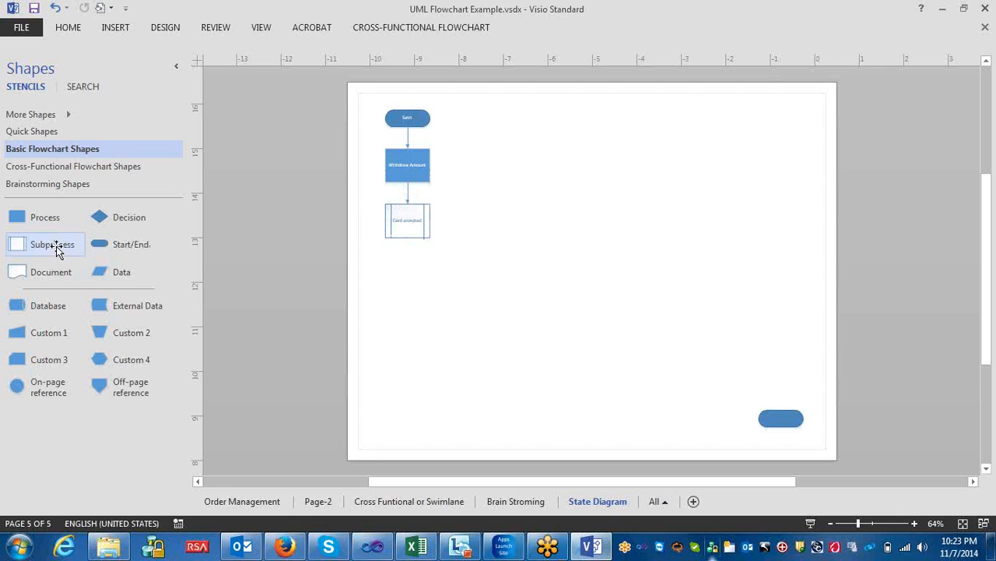
Add a Subprocess shape below Card accepted and link the two with another pasted arrow connector.
left_click_drag(56, 246, 405, 277)
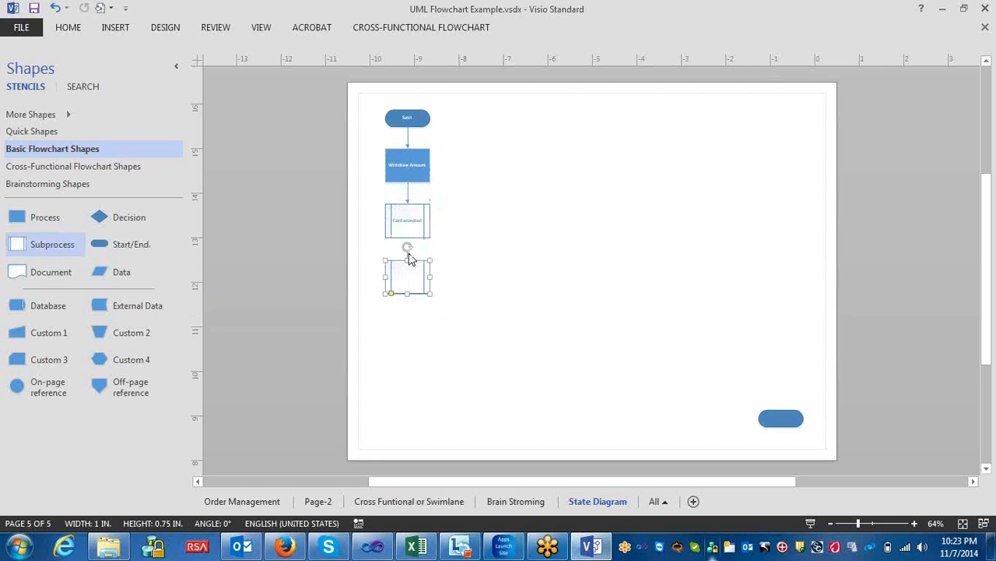
left_click(490, 277)
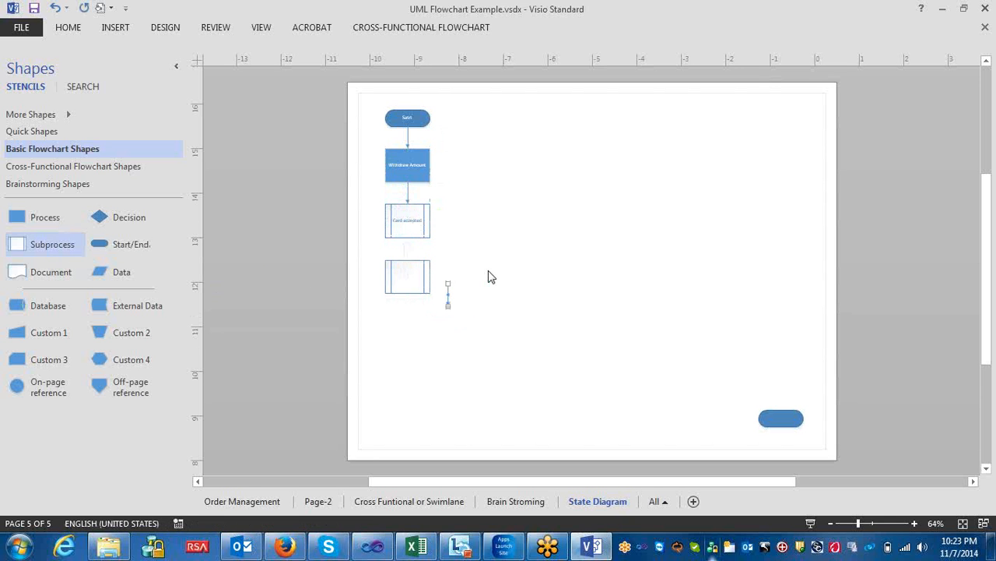
left_click_drag(422, 250, 407, 237)
left_click_drag(449, 304, 408, 260)
Label the empty Subprocess shape below Card accepted "Pin accepted".
double_click(410, 277)
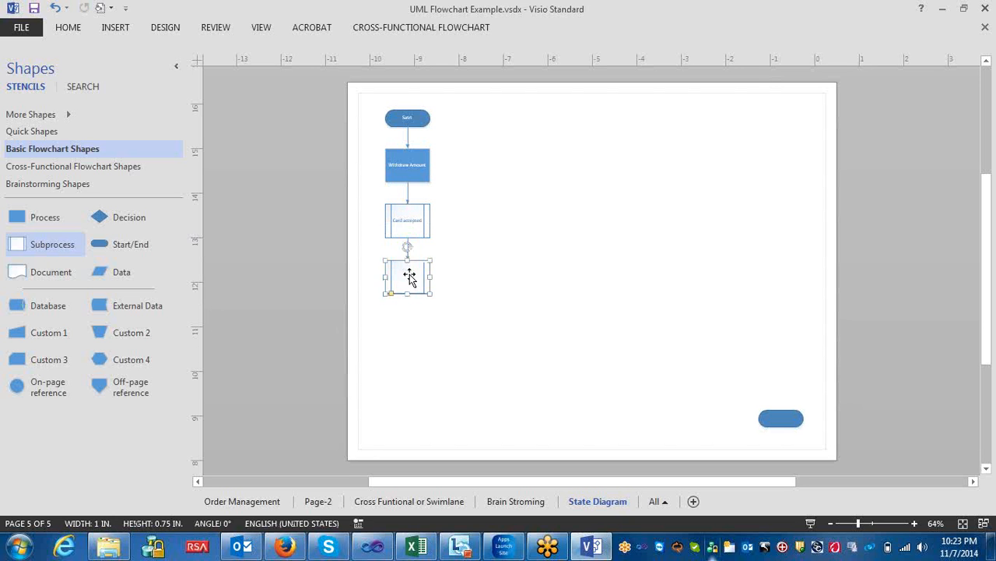
type("Pin")
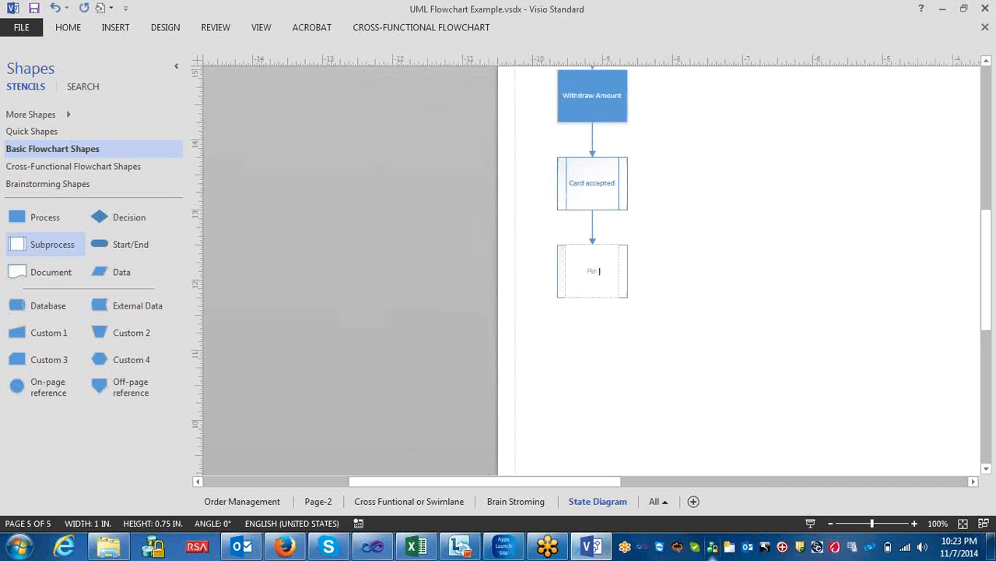
type(" accepted")
left_click(724, 274)
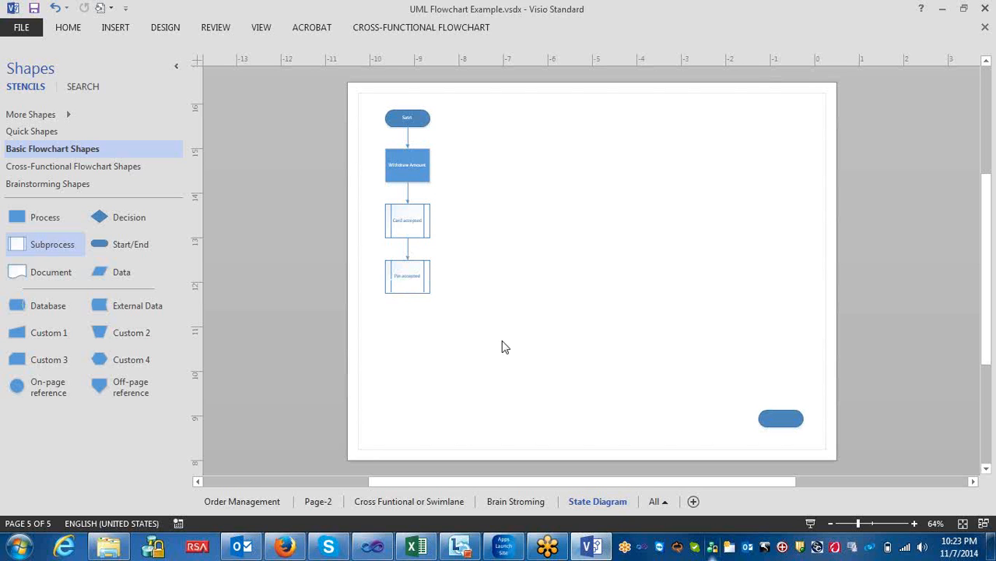
Add a Subprocess shape below Pin accepted and label it "Amount accepted".
left_click_drag(42, 249, 407, 336)
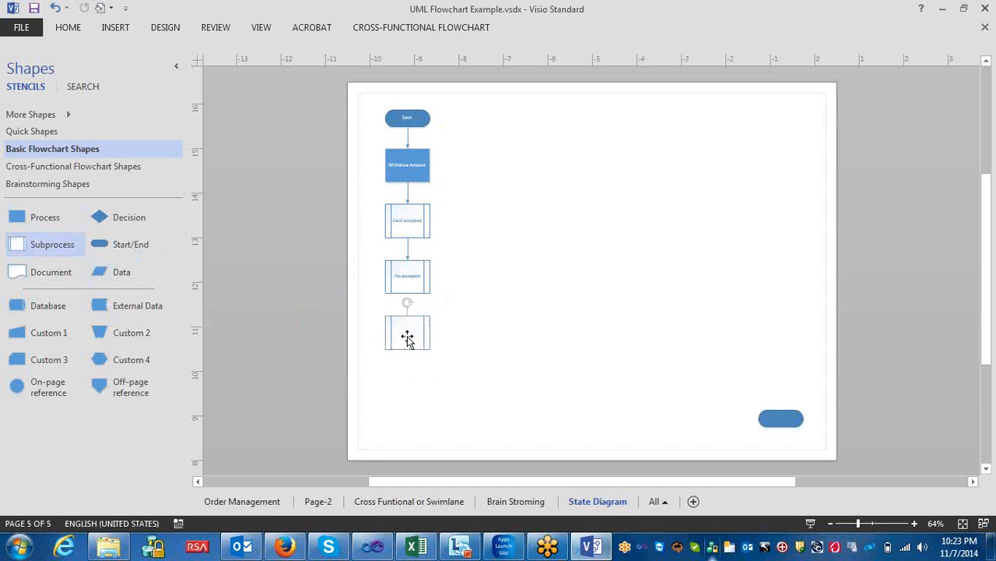
double_click(408, 336)
type("A")
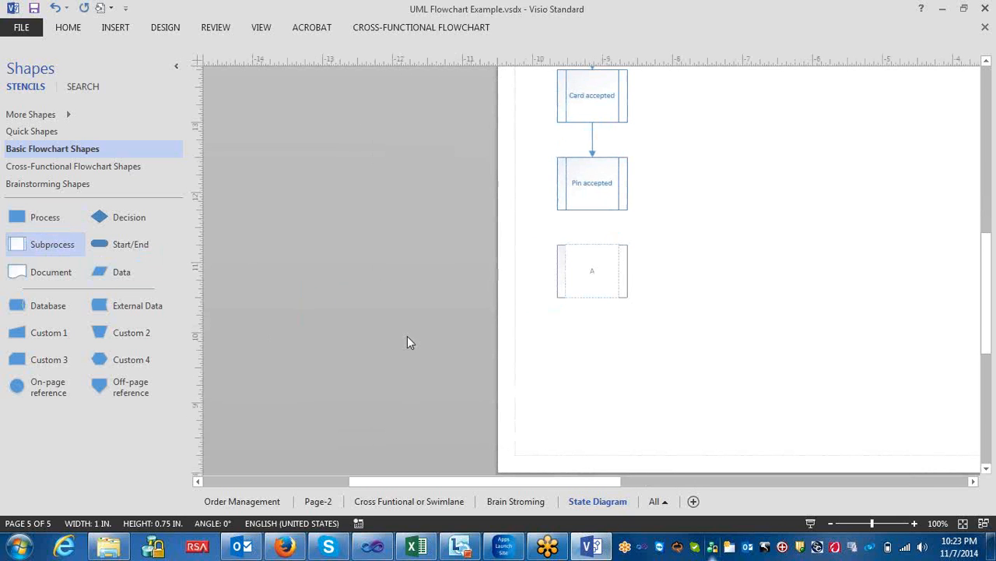
type("mount accepted")
key("Escape")
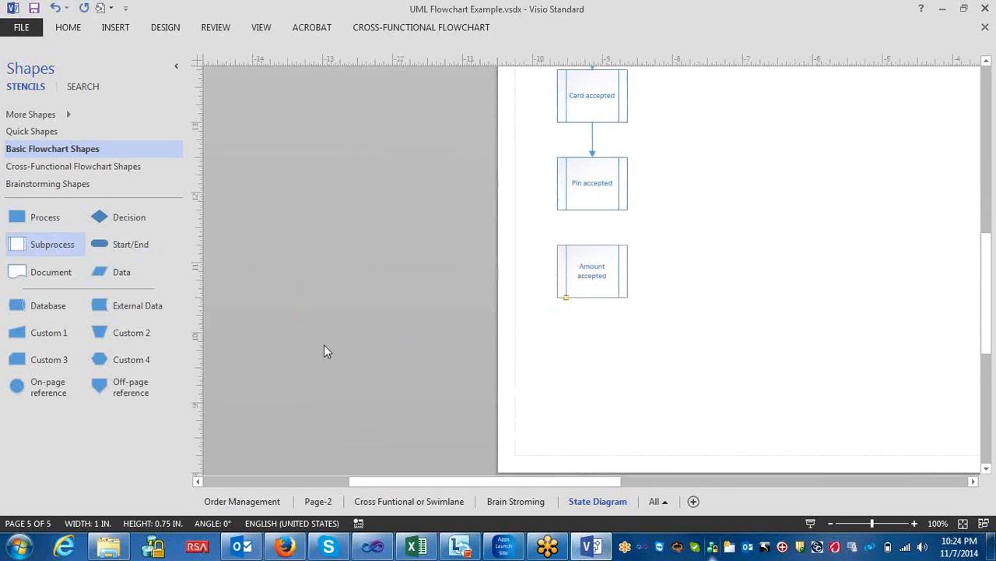
Add a spare Process shape and a Decision shape, move Amount accepted down, and place the Decision between Pin accepted and Amount accepted.
left_click_drag(49, 225, 524, 333)
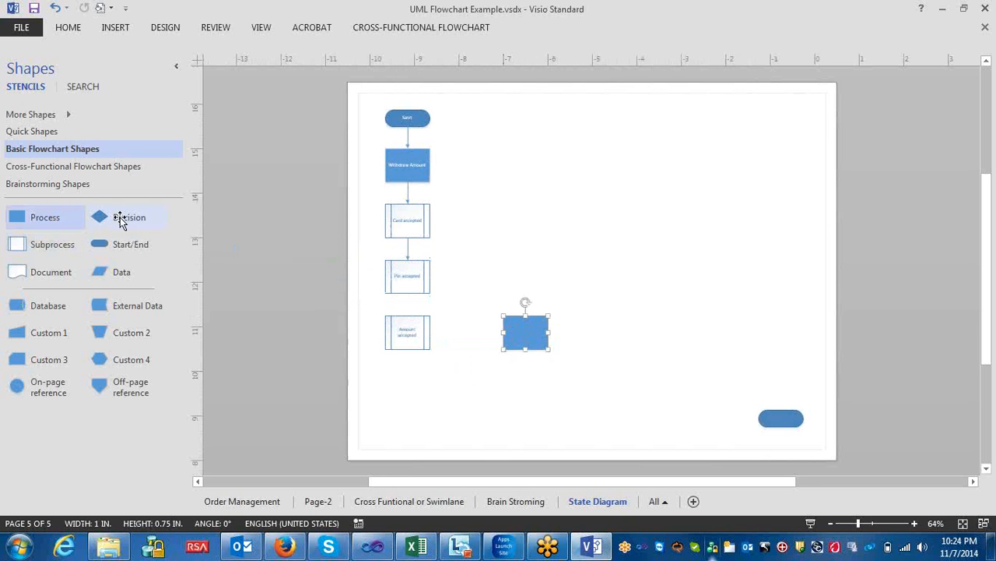
left_click_drag(120, 221, 465, 333)
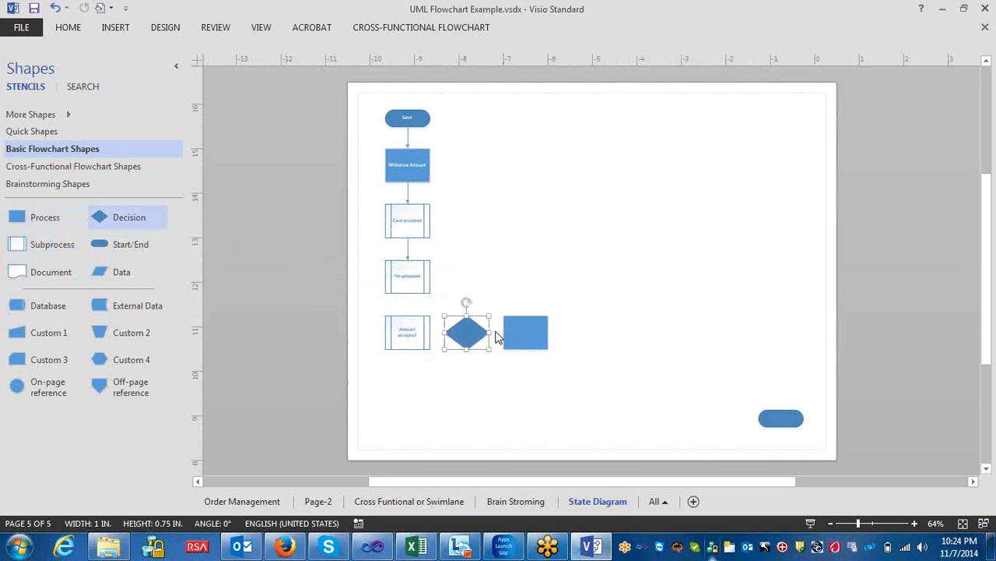
mouse_move(433, 333)
left_click(419, 339)
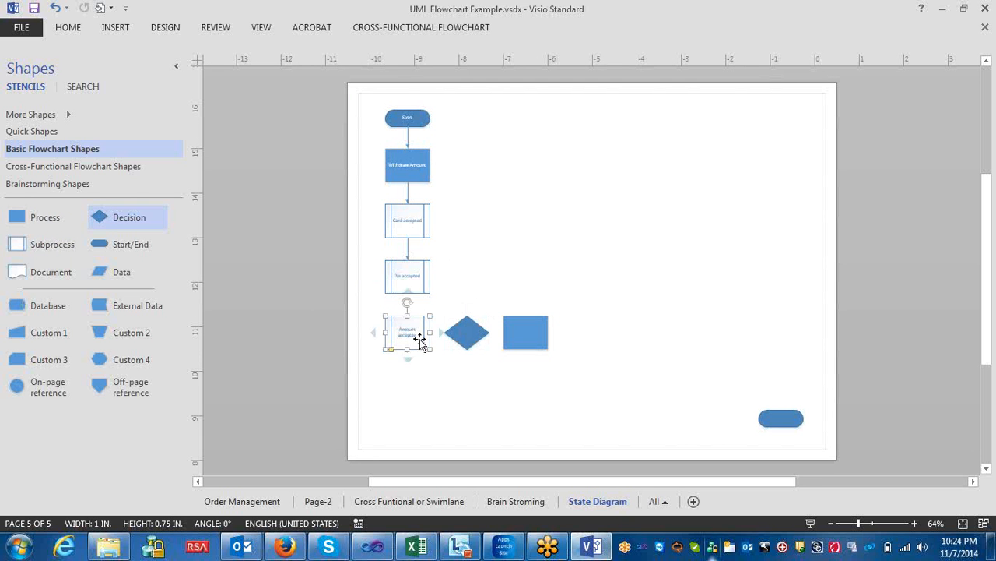
left_click_drag(419, 339, 419, 400)
left_click_drag(459, 332, 406, 335)
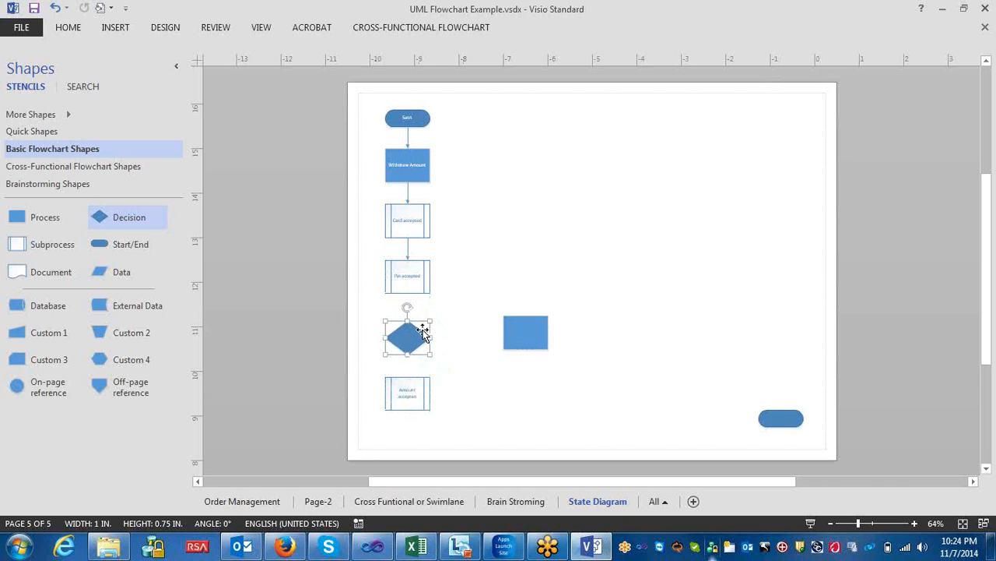
key("Escape")
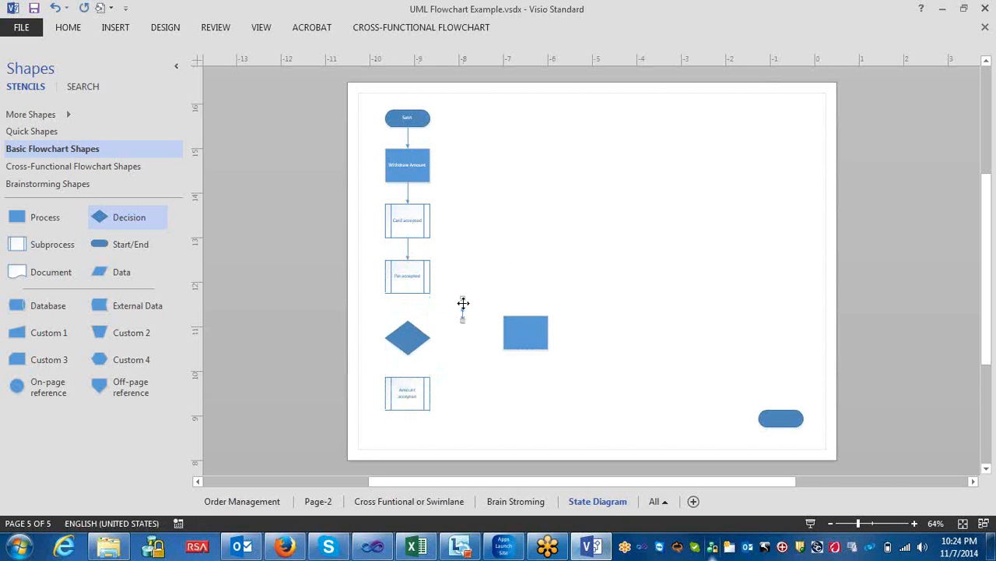
Connect Pin accepted to the Decision and the Decision to Amount accepted using pasted arrow connectors.
left_click_drag(463, 301, 408, 294)
left_click_drag(463, 317, 408, 320)
left_click(463, 373)
left_click_drag(478, 317, 408, 376)
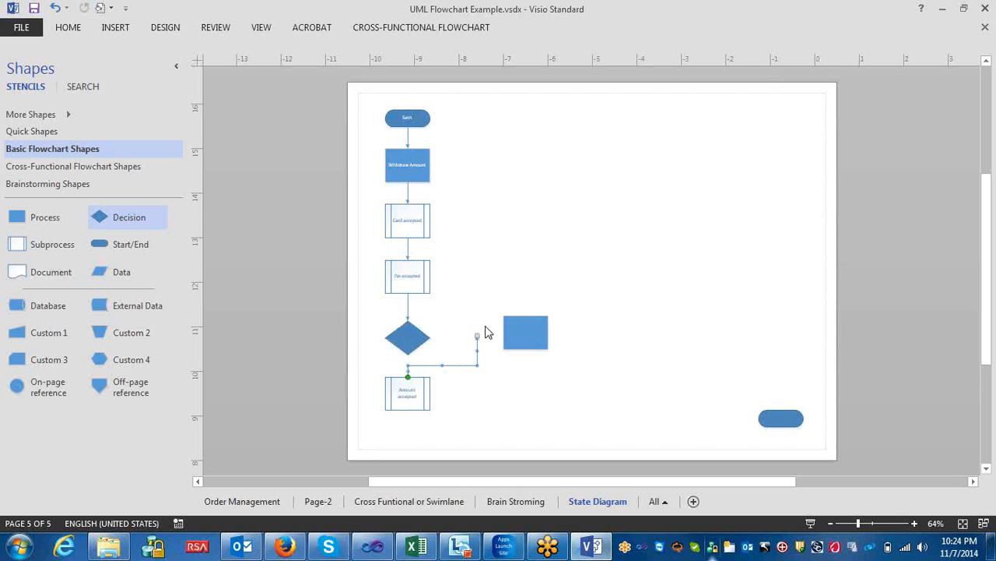
left_click_drag(475, 333, 408, 355)
left_click(469, 392)
Add a connected Subprocess shape to the right of Amount accepted and label it "Withdrawal completed".
left_click(419, 399)
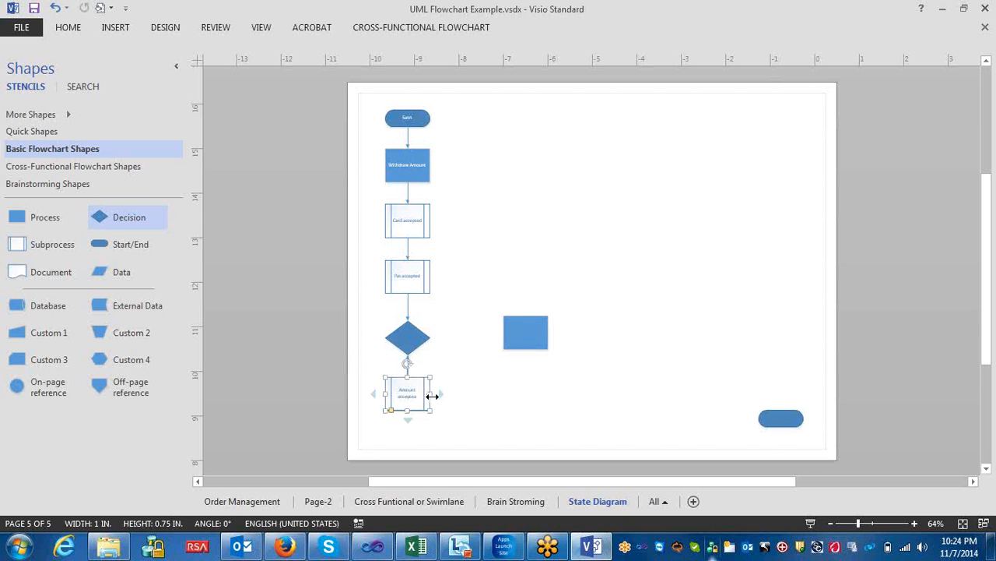
mouse_move(440, 398)
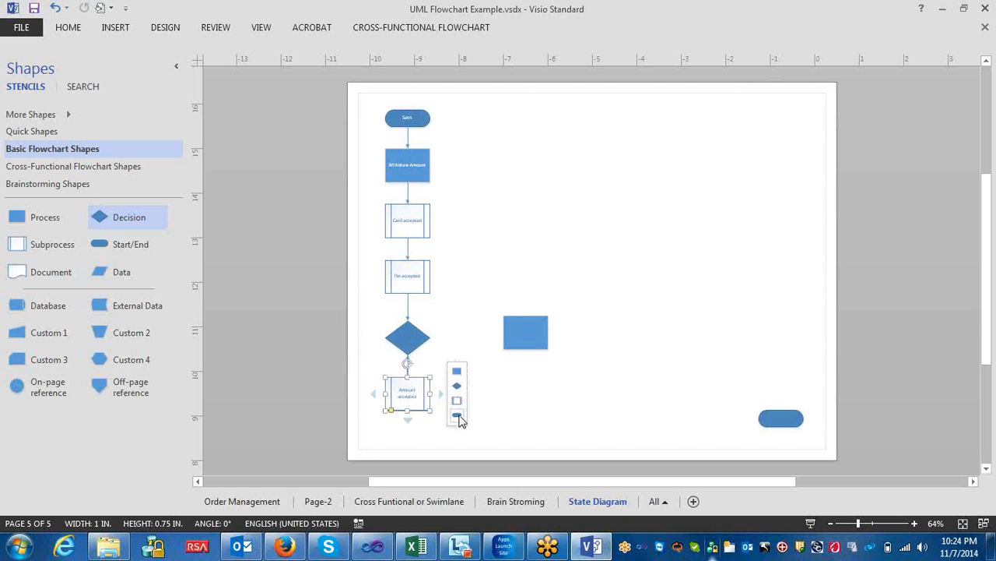
left_click(457, 400)
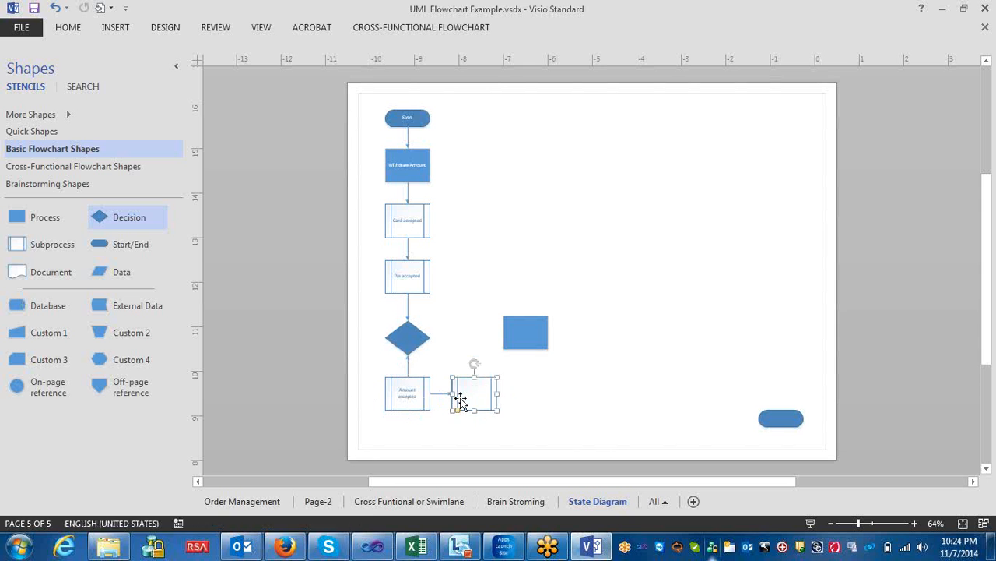
type("Pr")
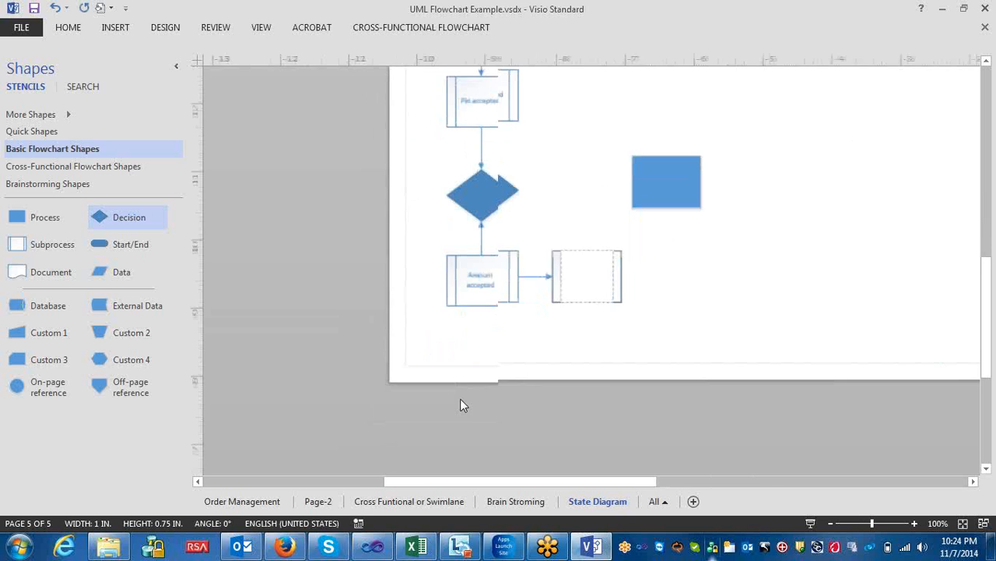
key("BackSpace")
key("BackSpace")
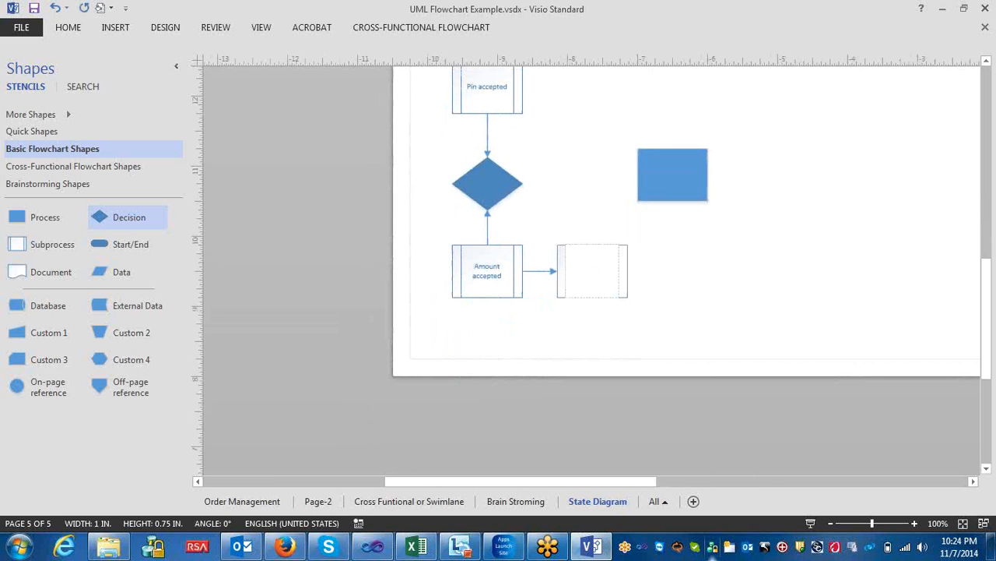
type("Withdrawal completed")
left_click(688, 332)
scroll(689, 334, "down", 2)
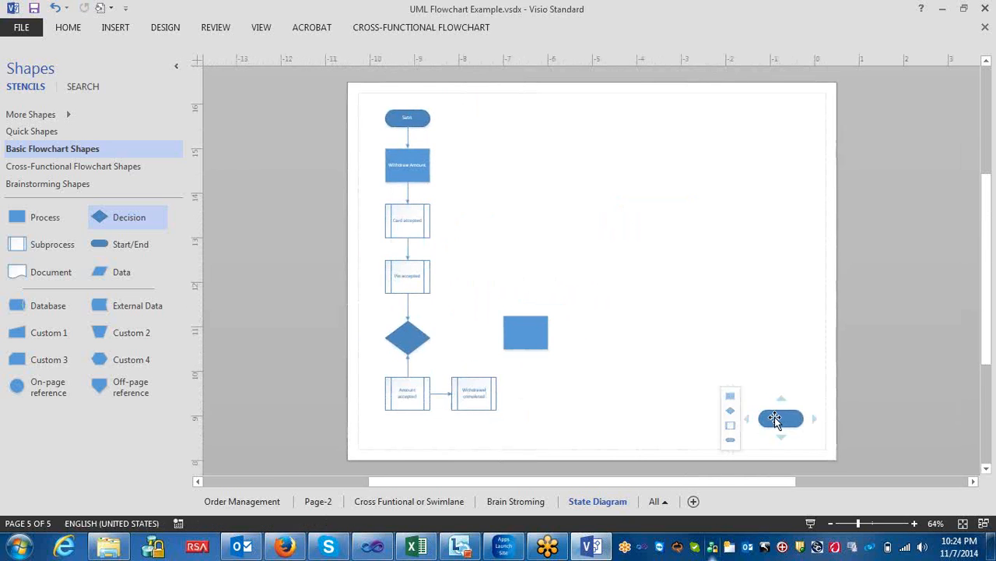
Move the loose unlabelled Start/End shape beside Withdrawal completed and delete it.
left_click_drag(776, 418, 558, 390)
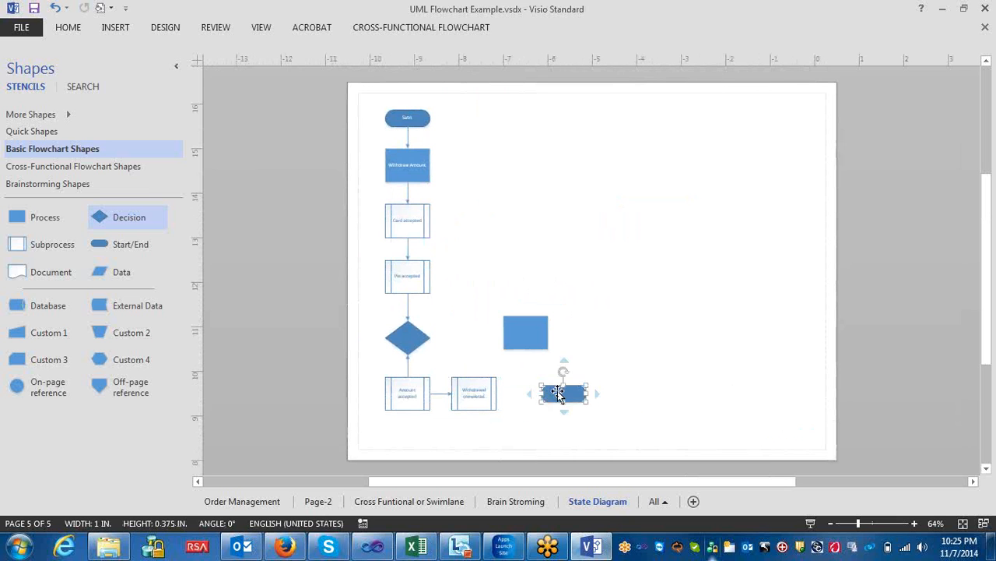
key("Escape")
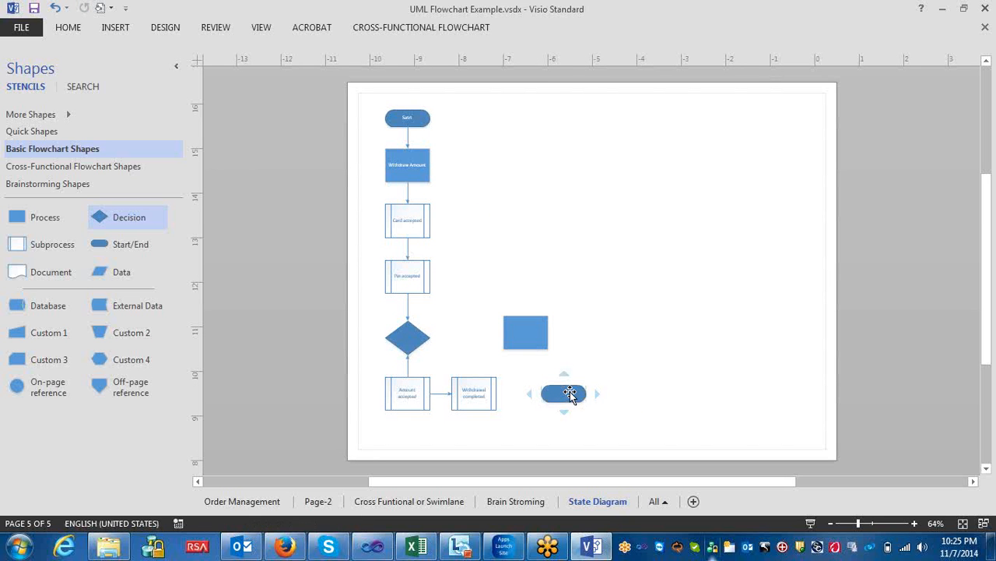
left_click(568, 392)
key("Delete")
Add a connected Start/End shape labelled "End" to the right of Withdrawal completed, and delete the empty Process shape.
mouse_move(510, 394)
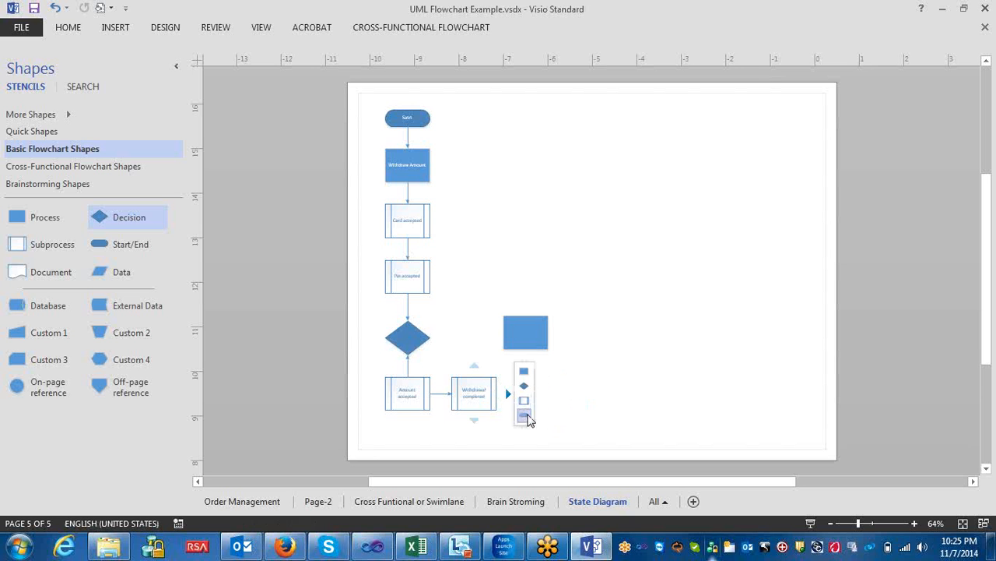
left_click(527, 419)
double_click(534, 396)
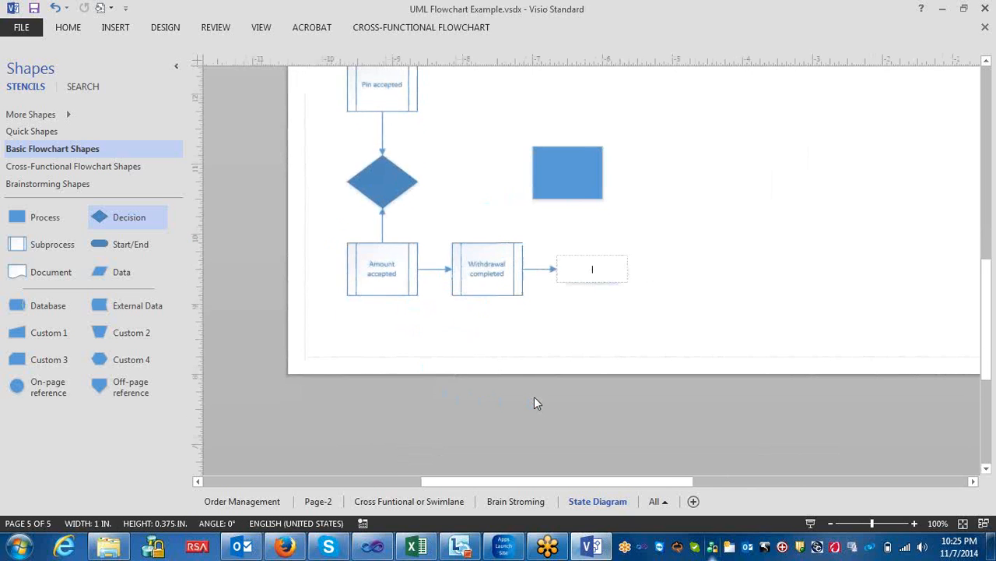
type("End")
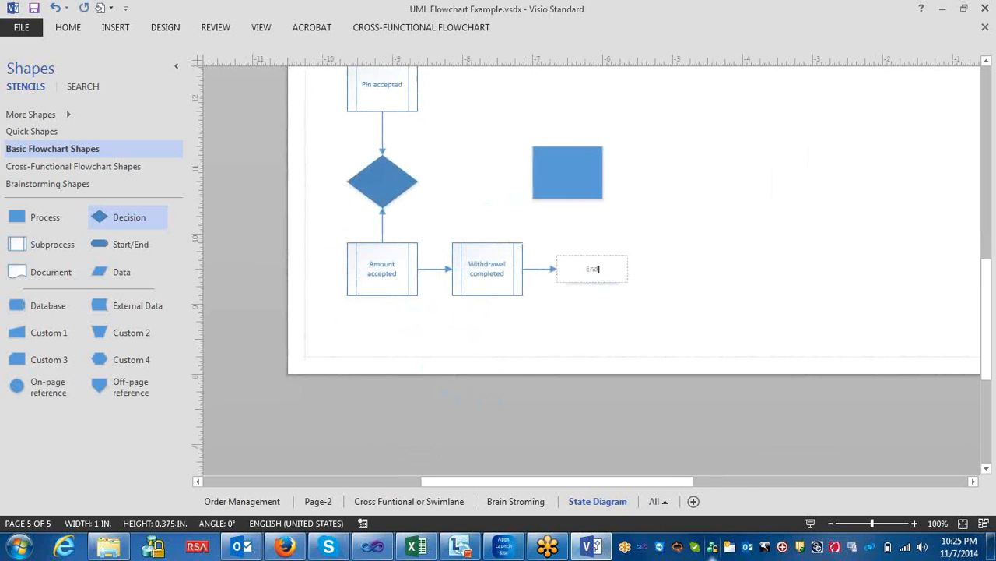
left_click(709, 254)
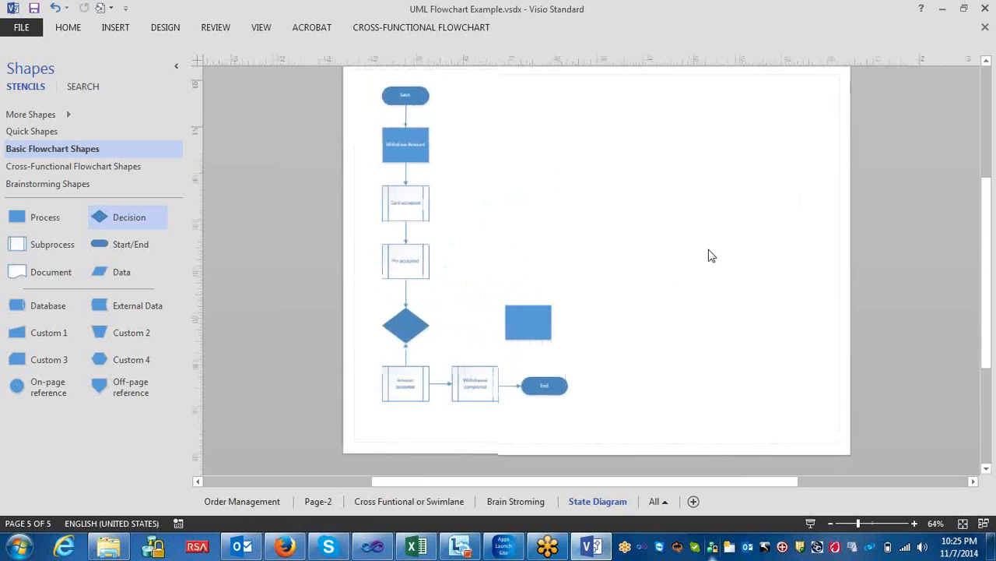
left_click(540, 340)
key("Delete")
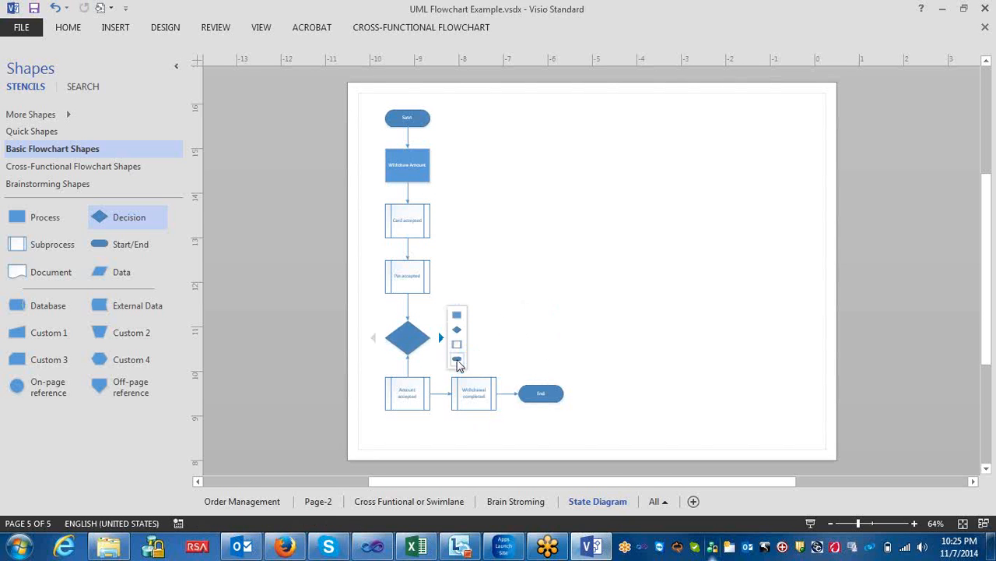
left_click(457, 359)
type("End")
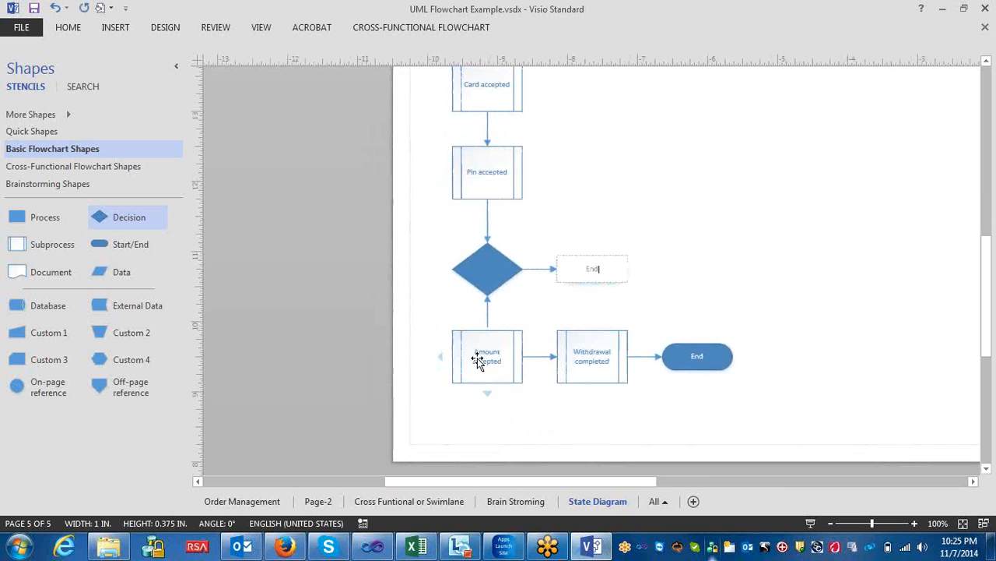
left_click(781, 264)
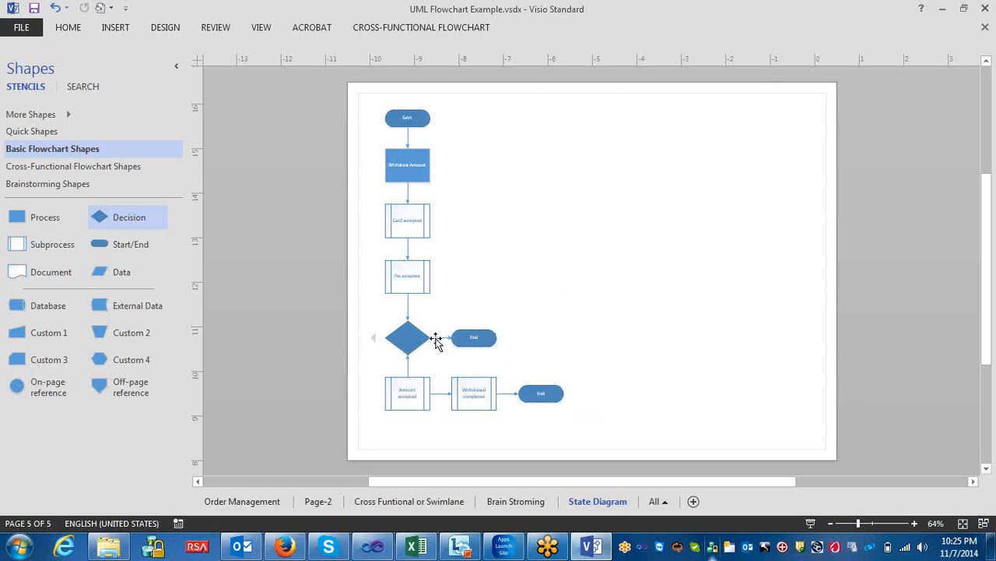
left_click_drag(438, 337, 640, 336)
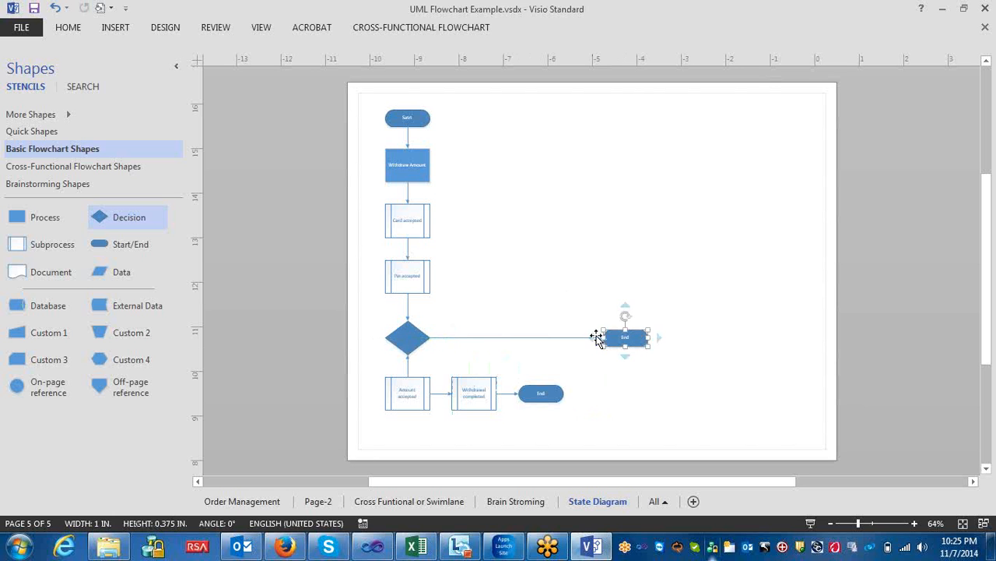
left_click(485, 342)
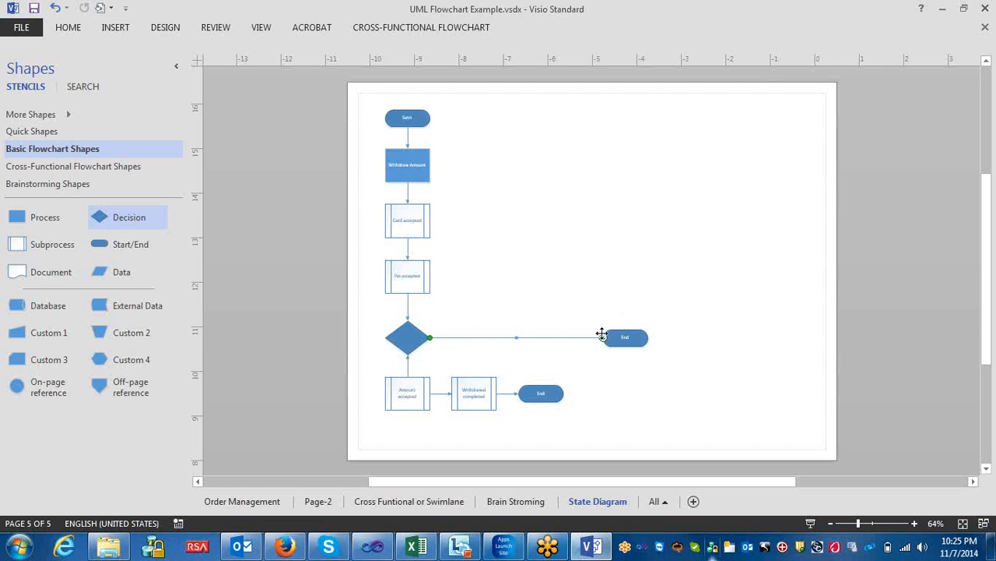
mouse_move(593, 340)
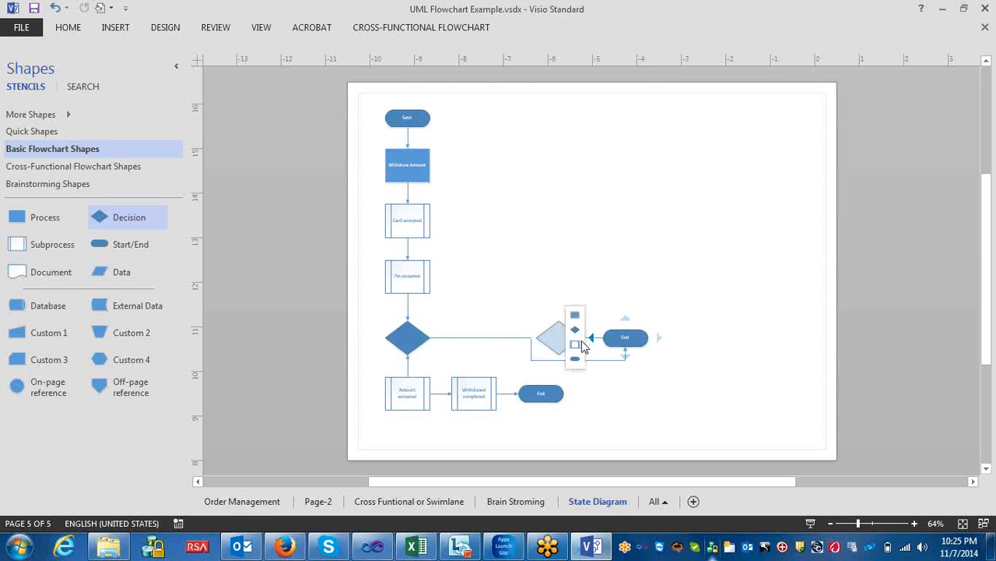
left_click(626, 338)
key("Delete")
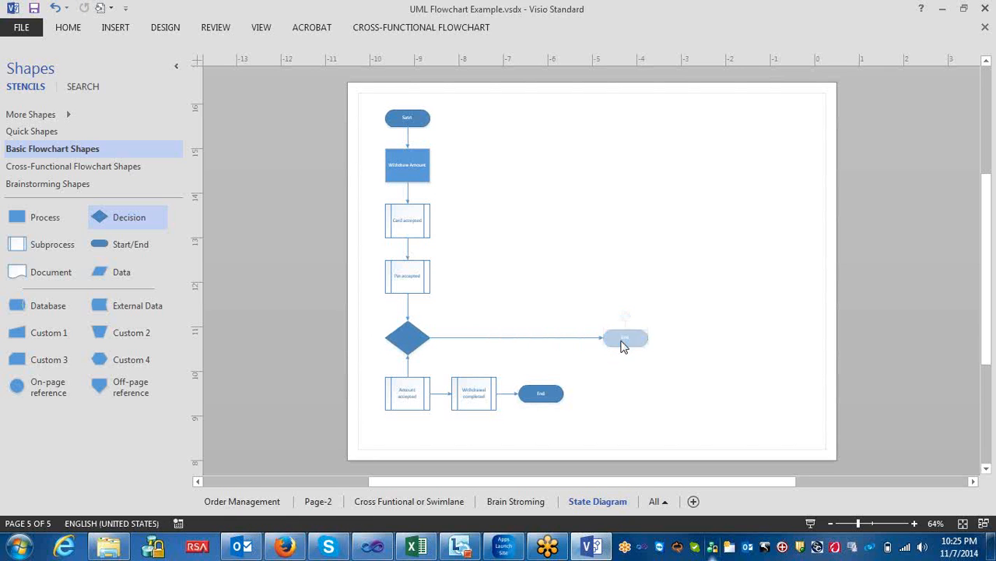
Add a connected Subprocess shape to the right of the Decision and label it "Card Ejected".
mouse_move(441, 339)
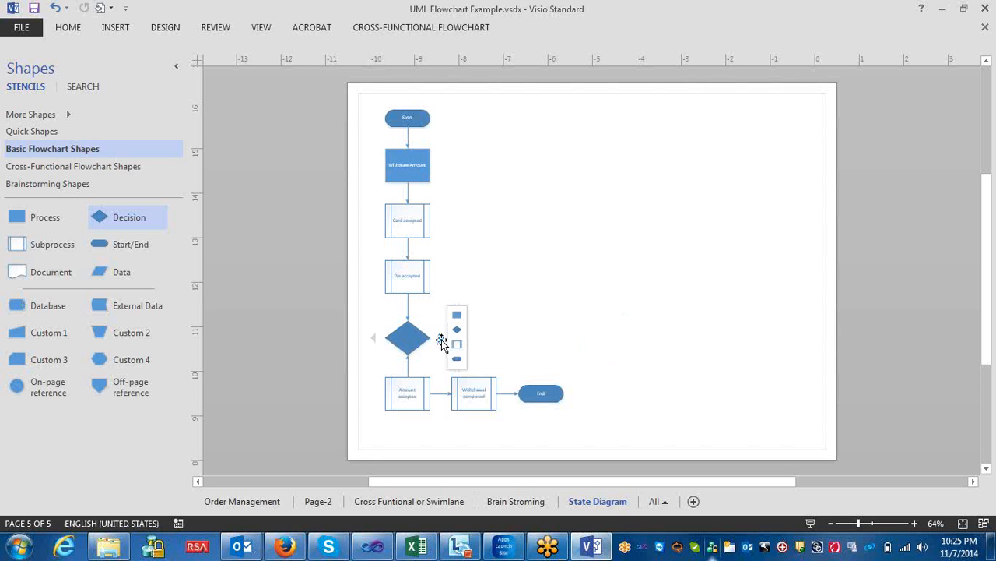
left_click(457, 344)
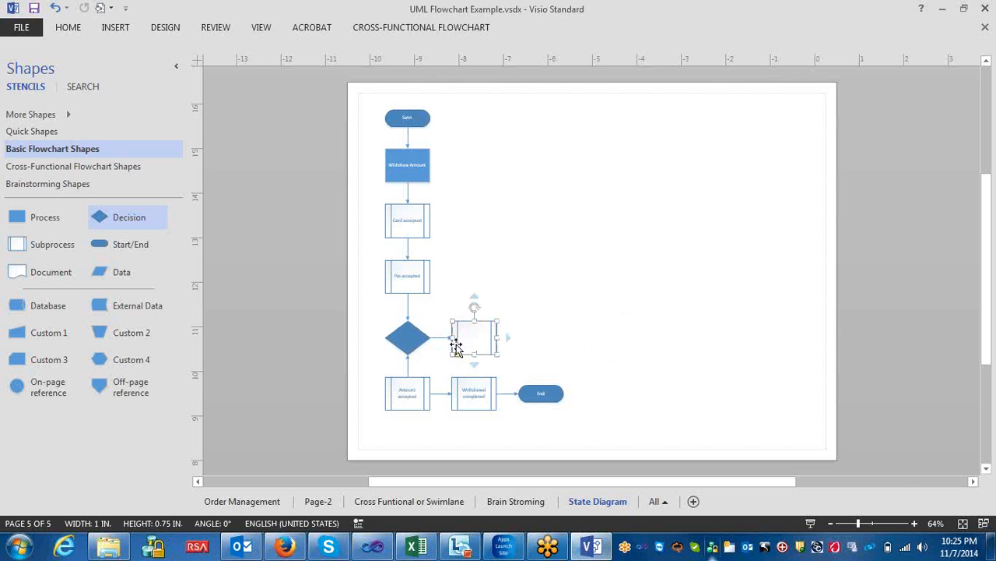
double_click(485, 344)
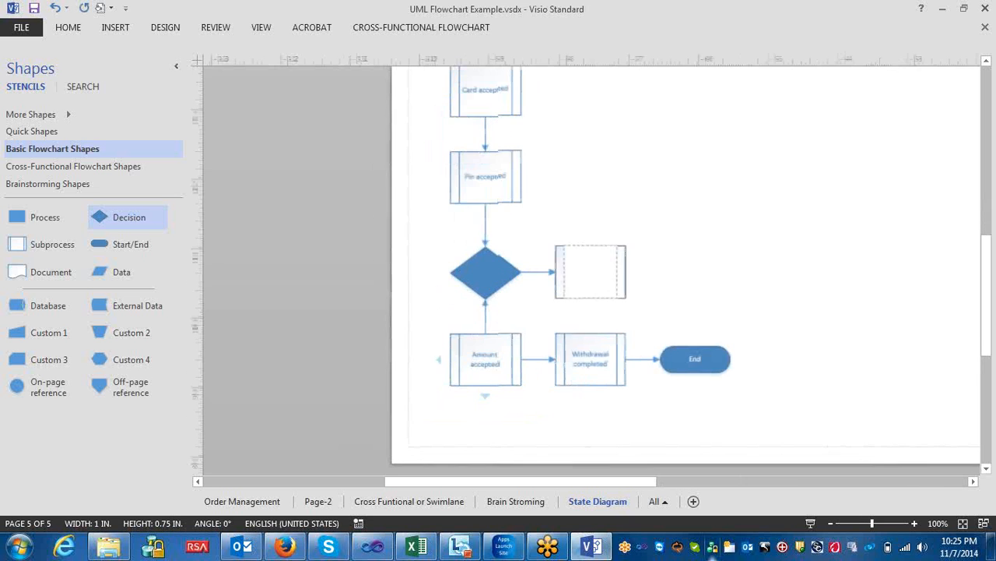
type("Card")
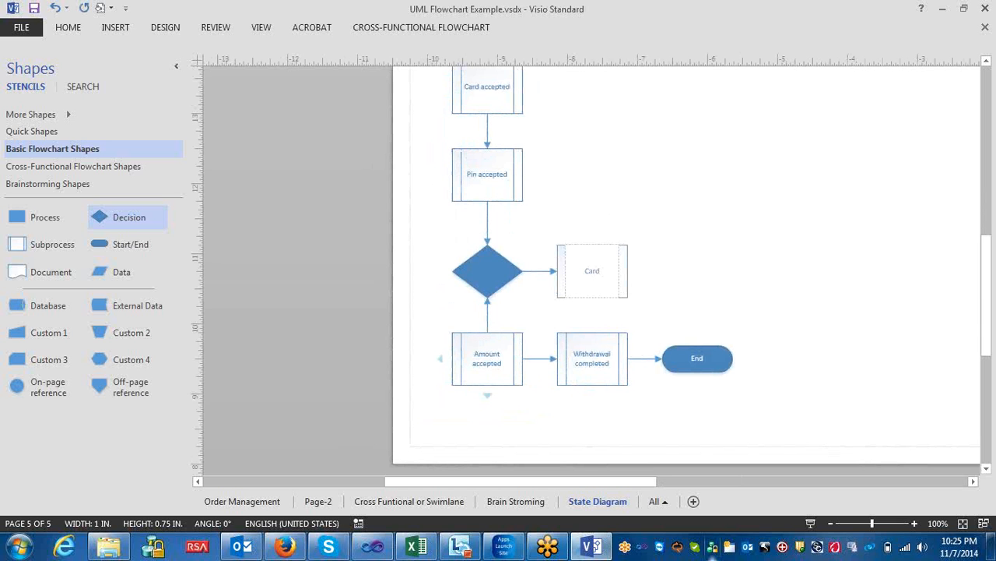
type(" Ejected")
left_click(745, 268)
Add a connected Start/End shape to the right of Card Ejected and label it "End".
mouse_move(639, 271)
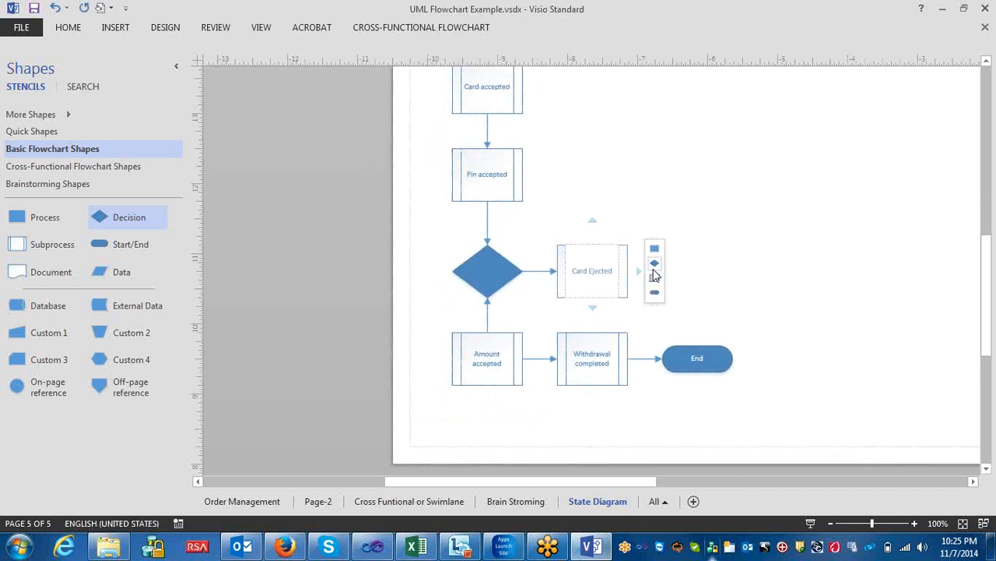
left_click(655, 292)
key("ctrl+shift+w")
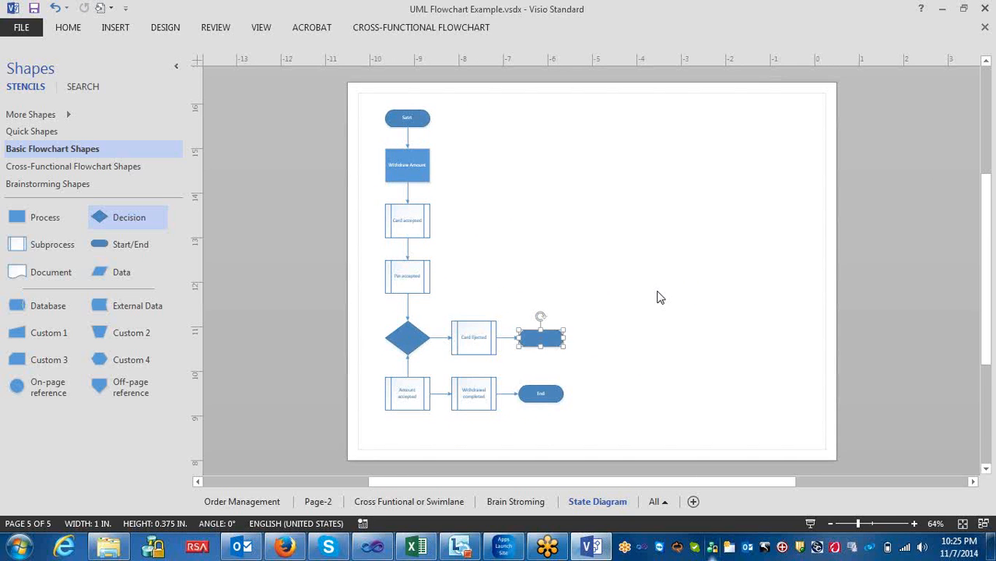
type("End")
left_click(659, 294)
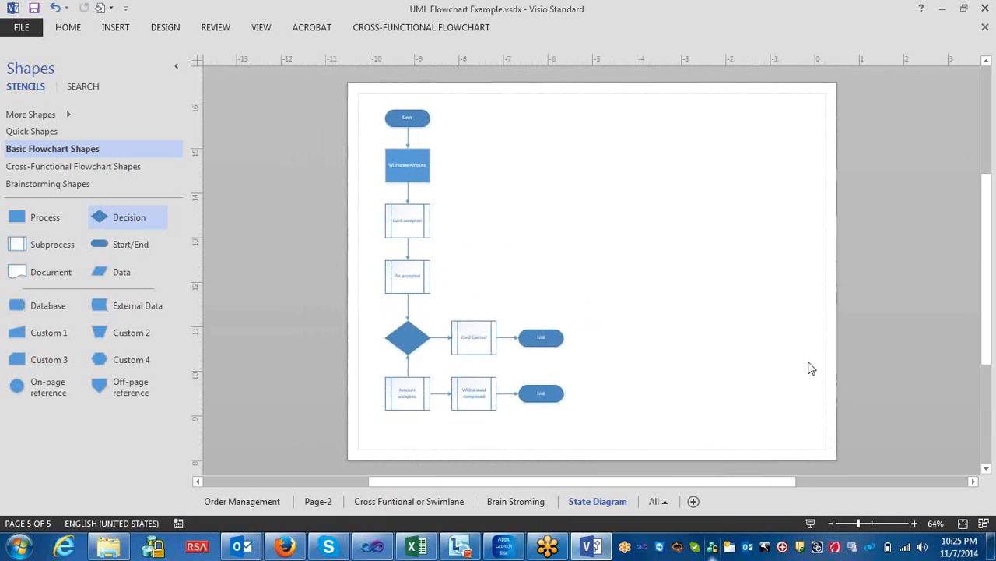